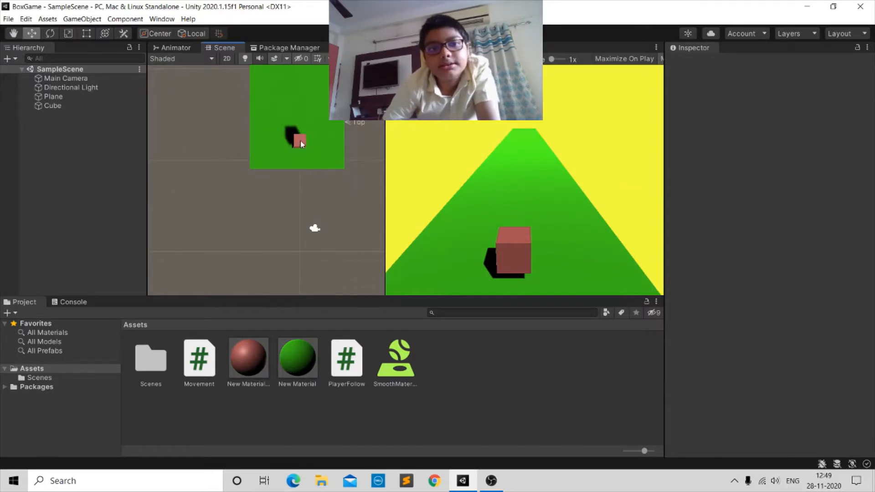
Select the player cube and examine the green track ahead of it from above.
left_click(300, 141)
middle_click_drag(302, 113, 253, 203)
scroll(278, 122, "down", 3)
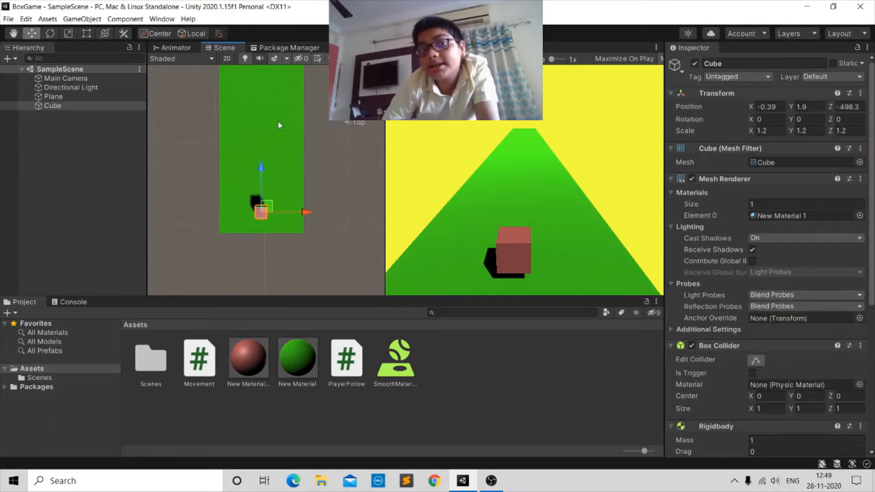
middle_click_drag(277, 123, 249, 276)
scroll(302, 128, "down", 1)
scroll(275, 156, "down", 2)
scroll(249, 276, "down", 2)
scroll(266, 163, "down", 4)
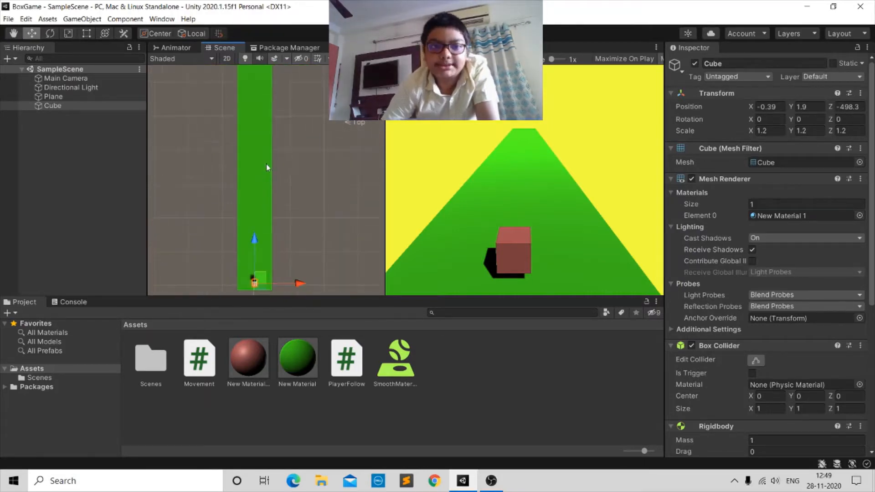
scroll(266, 198, "up", 3)
middle_click_drag(267, 200, 283, 141)
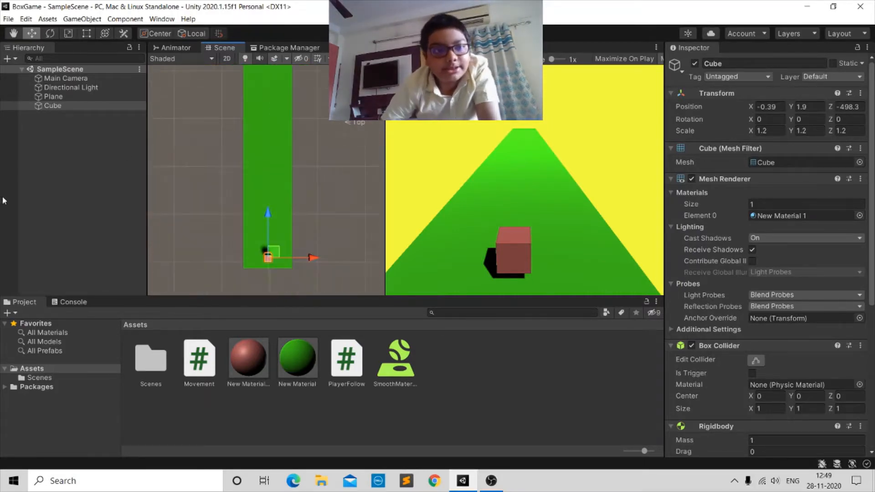
Add a new 3D cube to the scene as an obstacle.
right_click(112, 128)
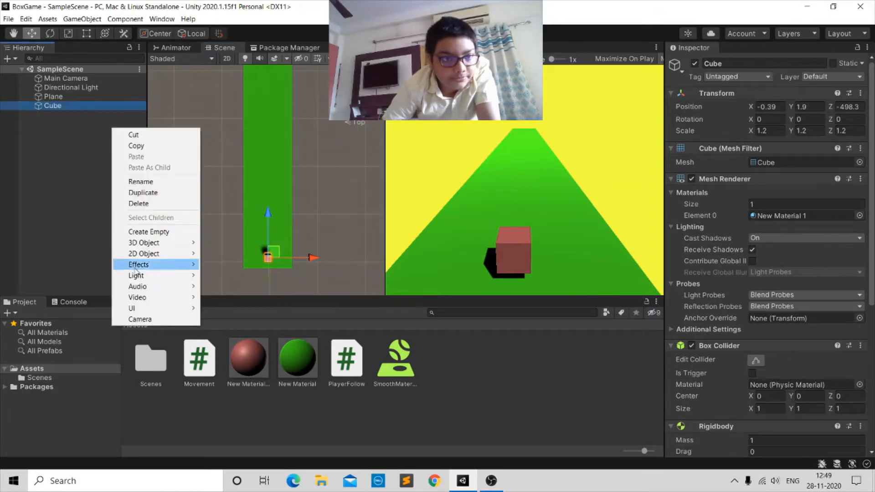
mouse_move(182, 243)
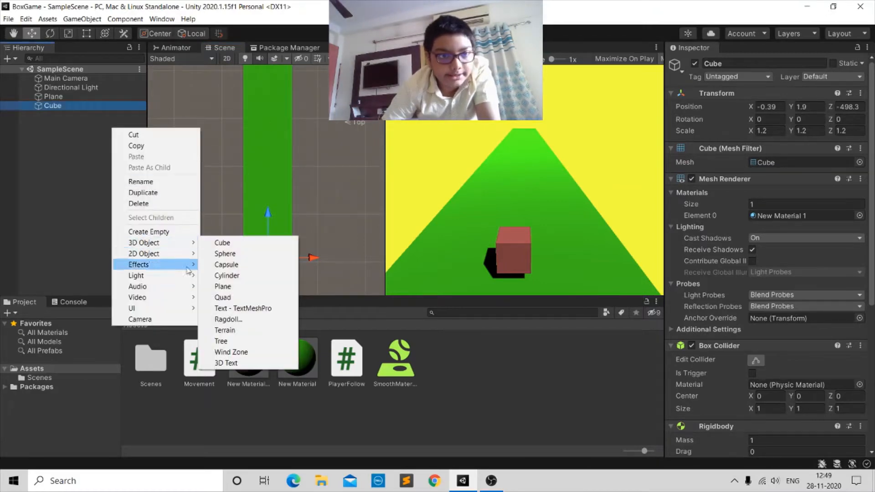
left_click(223, 242)
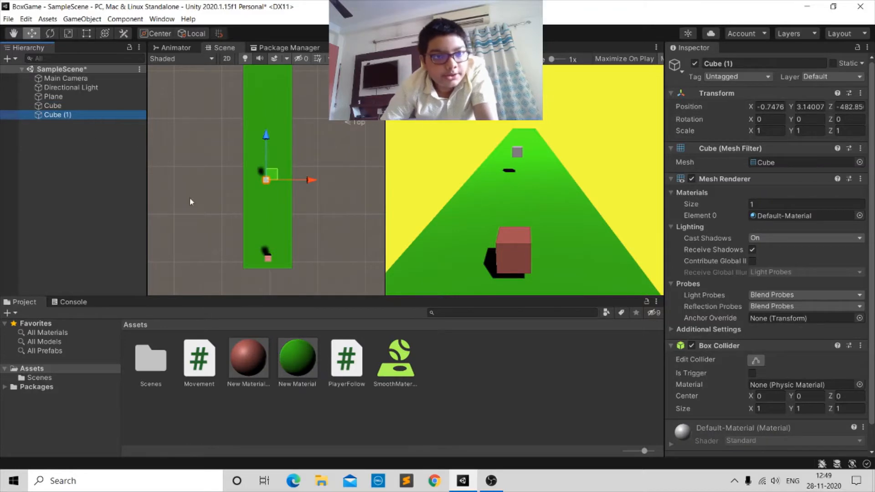
Move the new cube to the track's left edge at about X -4.64 and lower it to about Y 1.55.
scroll(278, 211, "up", 2)
left_click_drag(316, 183, 288, 181)
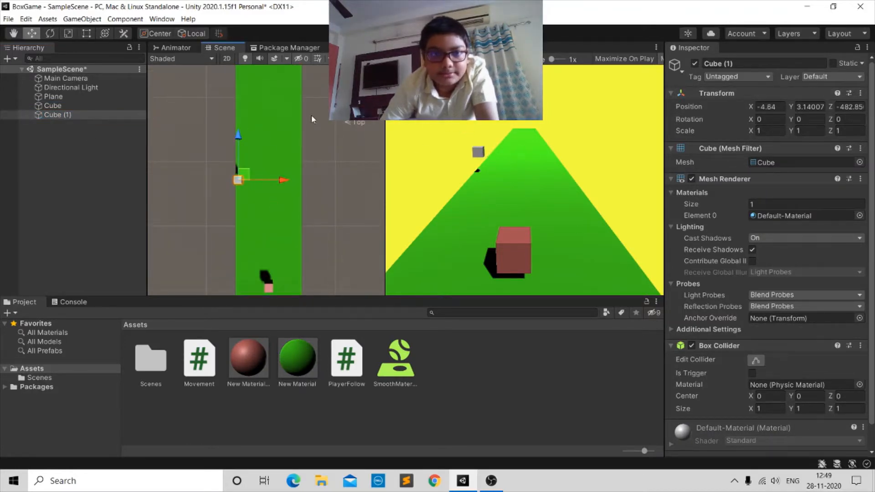
left_click_drag(335, 122, 289, 100, "alt")
left_click_drag(243, 83, 244, 103)
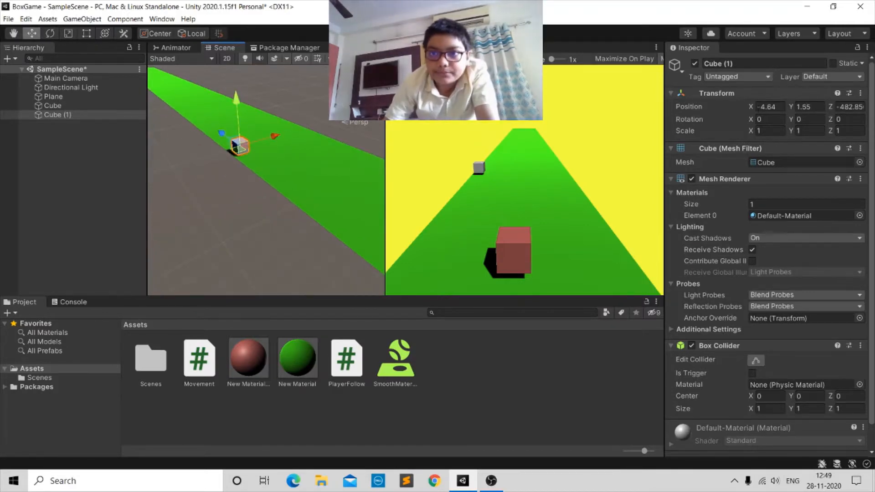
Set the new cube's position to X 0 and Y 1.5.
left_click(761, 107)
key("BackSpace")
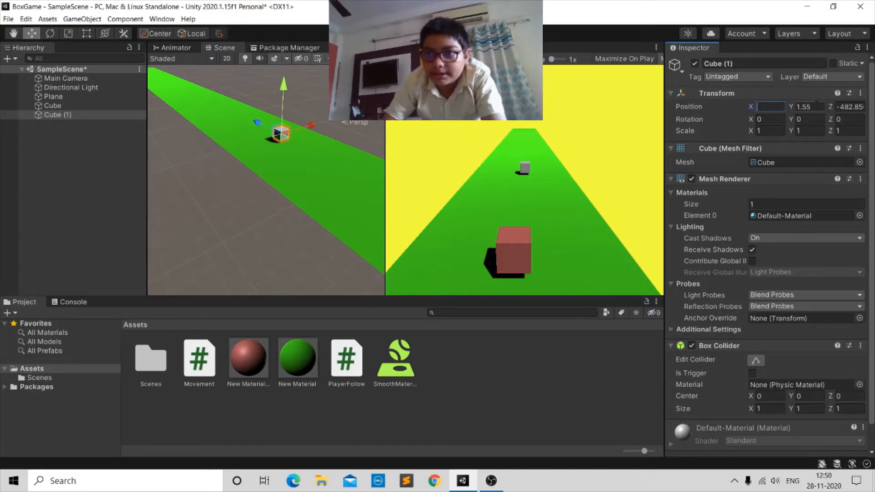
key("Tab")
type("1")
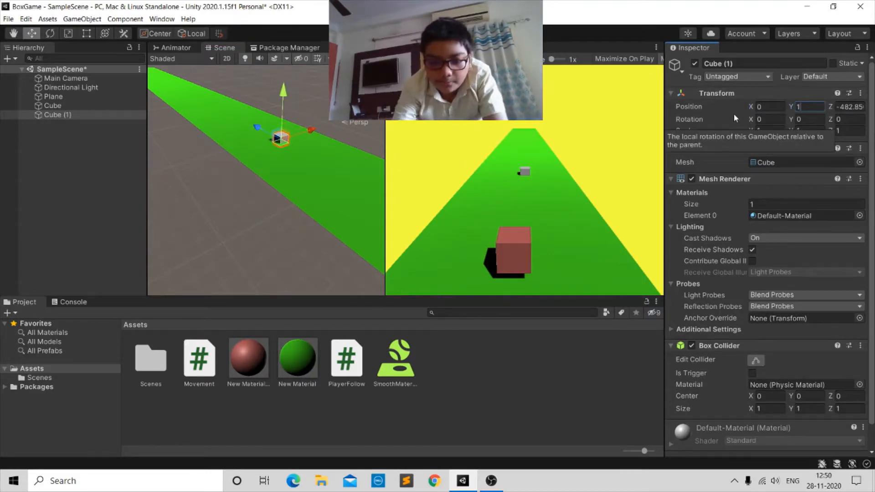
type(".3")
key("BackSpace")
type("5")
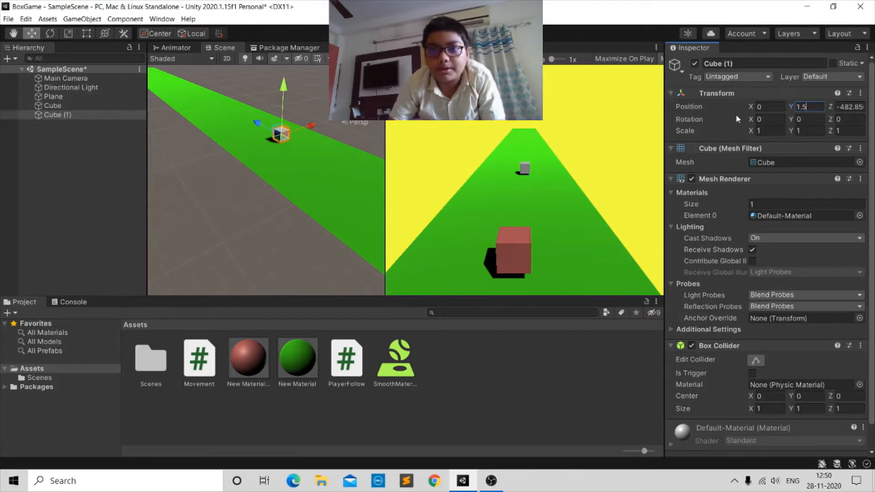
Create an empty game object and rename it GameObjeObstacleObjects.
right_click(26, 126)
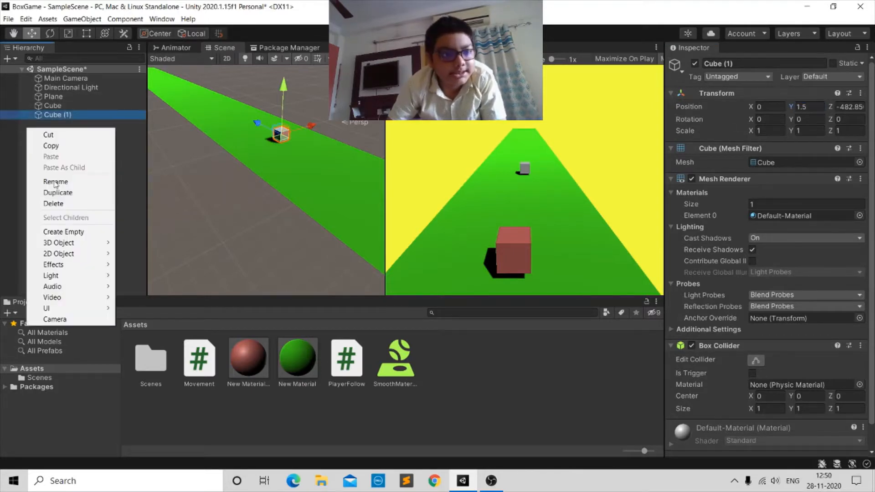
left_click(57, 231)
left_click(760, 64)
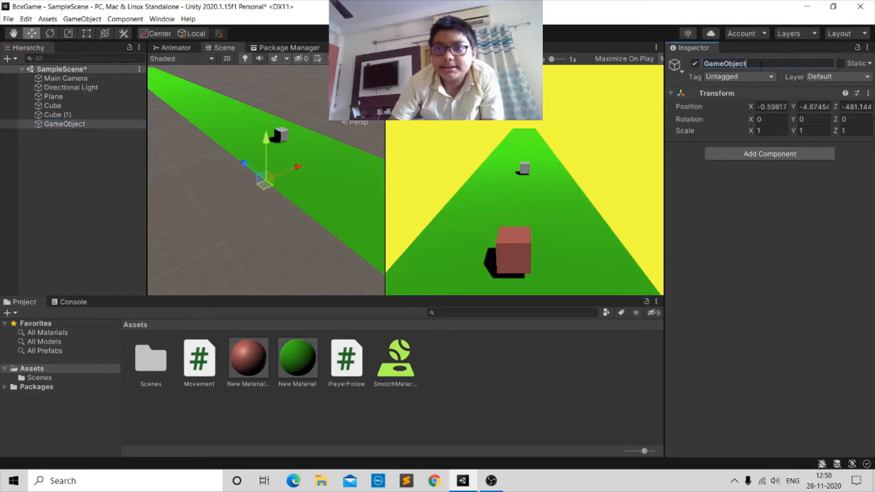
key("BackSpace")
type("Obs")
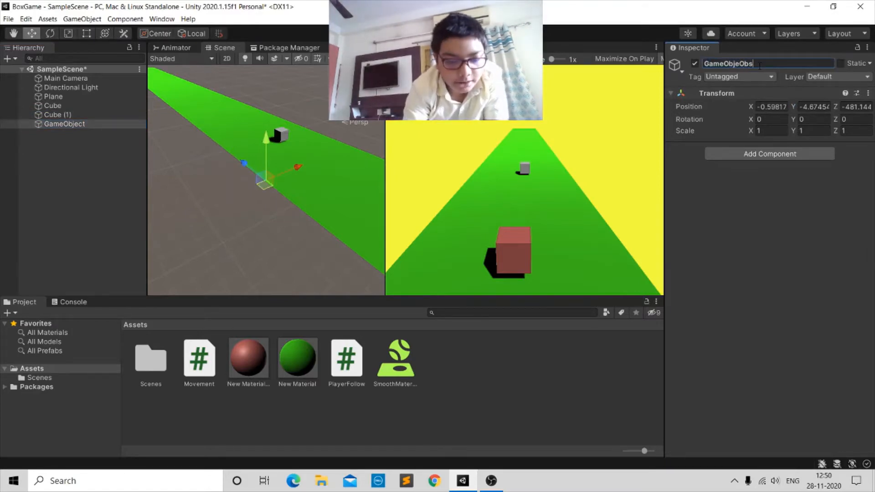
type("tacleObjects")
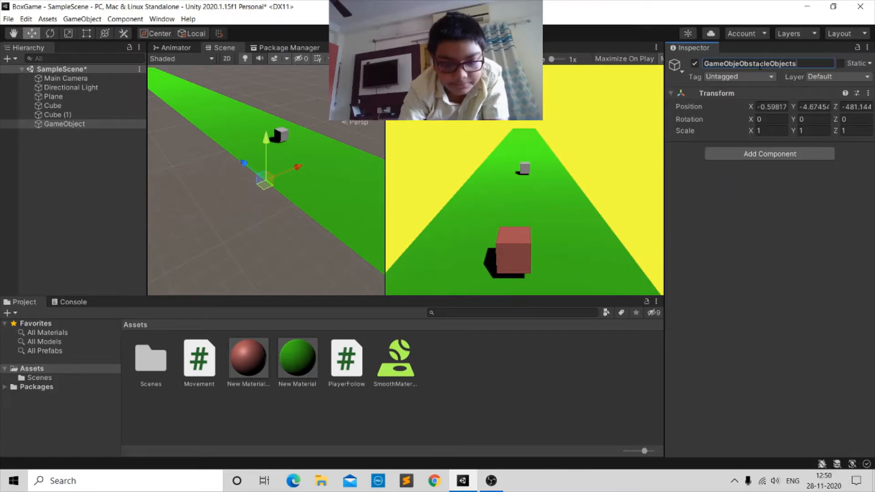
key("Return")
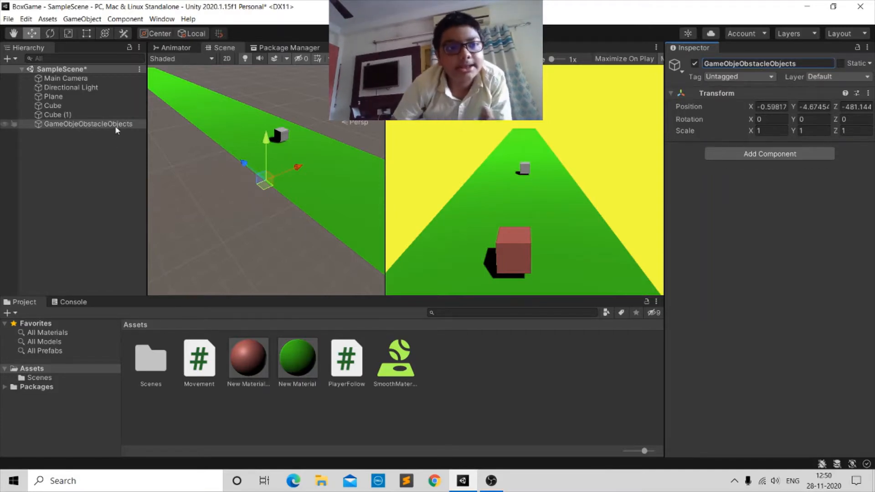
Make Cube (1) a child of GameObjeObstacleObjects and collapse the group.
left_click_drag(99, 124, 97, 122)
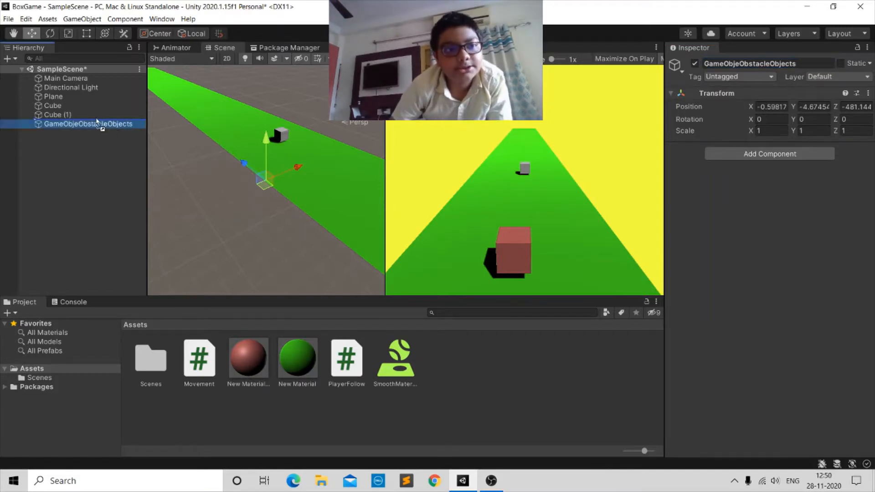
left_click(67, 114)
left_click_drag(91, 128, 90, 129)
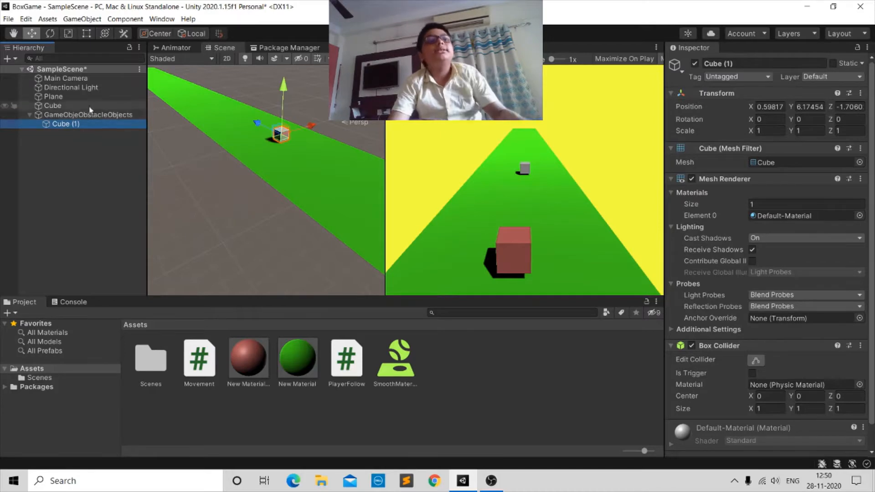
left_click(29, 116)
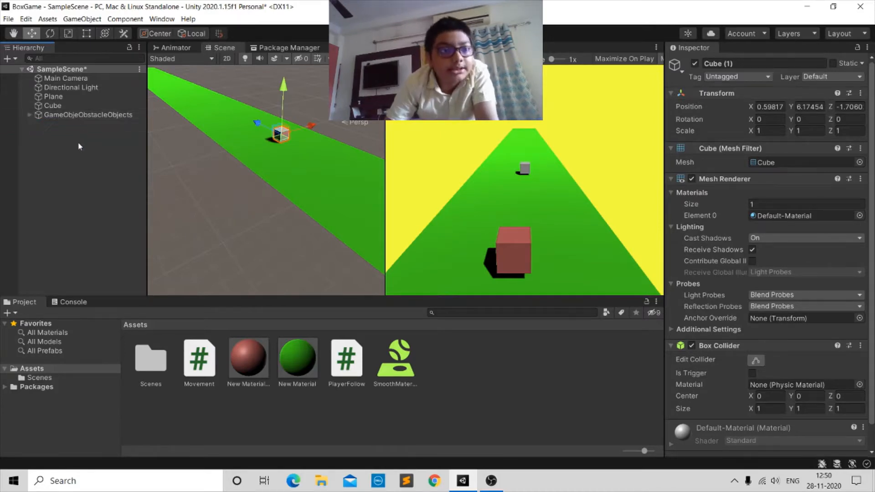
Frame Cube (1) in the Scene view and look at the track from directly above.
left_click(29, 115)
double_click(53, 125)
scroll(319, 186, "down", 8)
middle_click_drag(326, 124, 300, 174)
scroll(306, 148, "down", 5)
scroll(321, 110, "down", 1)
scroll(308, 146, "down", 5)
scroll(300, 174, "down", 4)
scroll(300, 174, "up", 3)
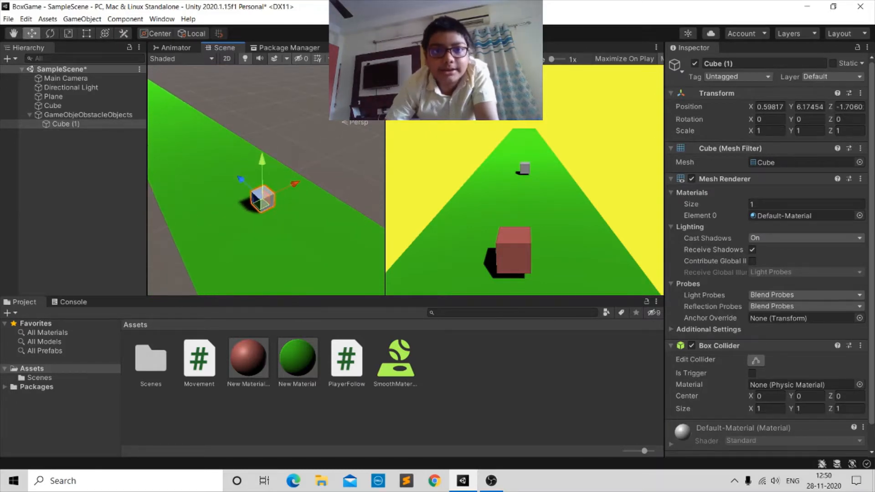
left_click(359, 81)
scroll(273, 150, "down", 10)
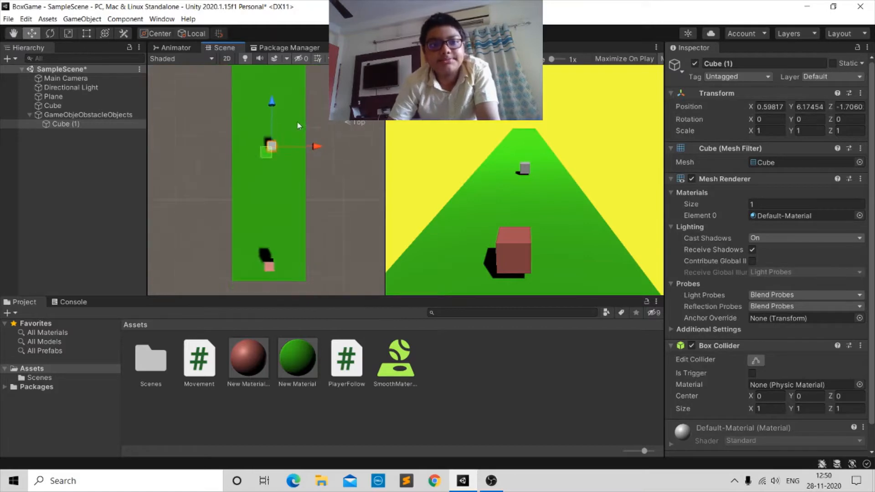
Move and duplicate Cube (1) to form a row of three obstacles from the track's left edge to about X -0.65, at about Z 0.8.
scroll(297, 126, "down", 3)
middle_click_drag(298, 124, 277, 184)
scroll(282, 149, "down", 8)
middle_click_drag(283, 150, 287, 126)
scroll(264, 195, "up", 8)
scroll(260, 194, "down", 4)
left_click_drag(256, 118, 257, 105)
left_click_drag(302, 149, 285, 150)
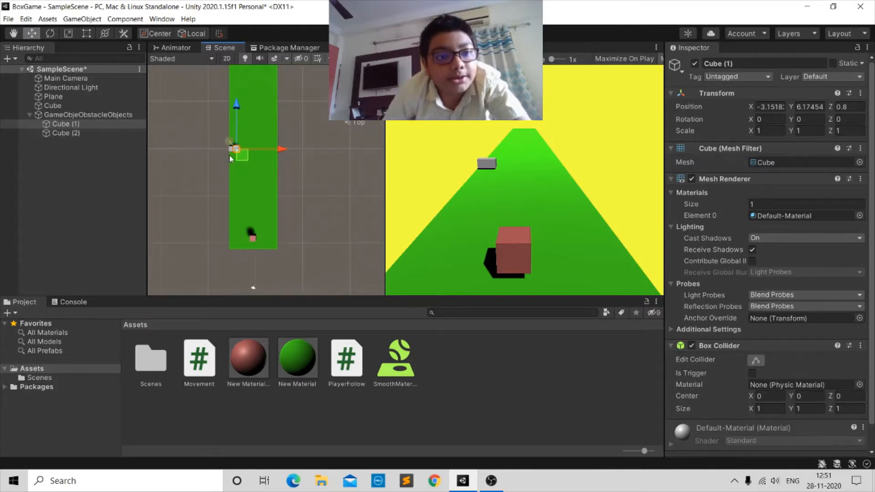
left_click_drag(279, 149, 292, 149)
key("ctrl+d")
Place one obstacle copy beyond the row on the track's right side and another at about X -3.1, Z 23.5.
scroll(290, 124, "down", 5)
middle_click_drag(289, 126, 278, 166)
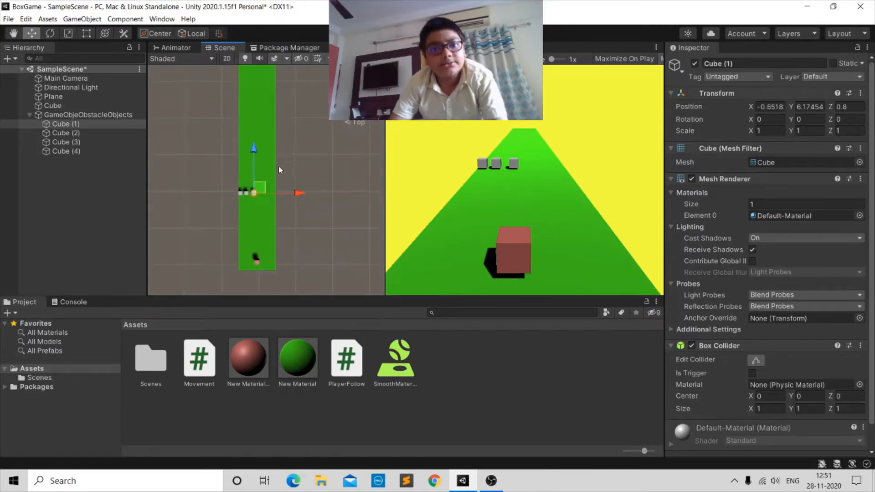
left_click_drag(280, 166, 294, 167)
key("ctrl+d")
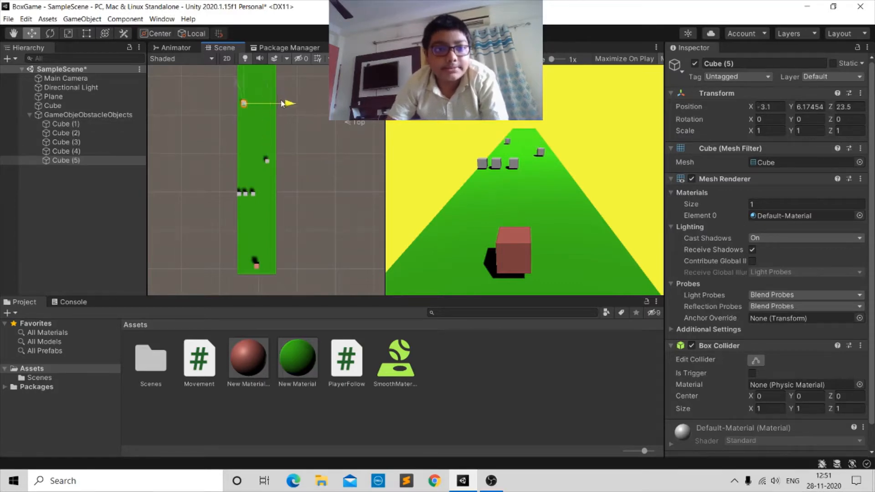
Build another obstacle row at about Z 35.6 with two adjacent cubes near X -2.35 and a duplicate at about X 2.4.
middle_click_drag(248, 85, 237, 148)
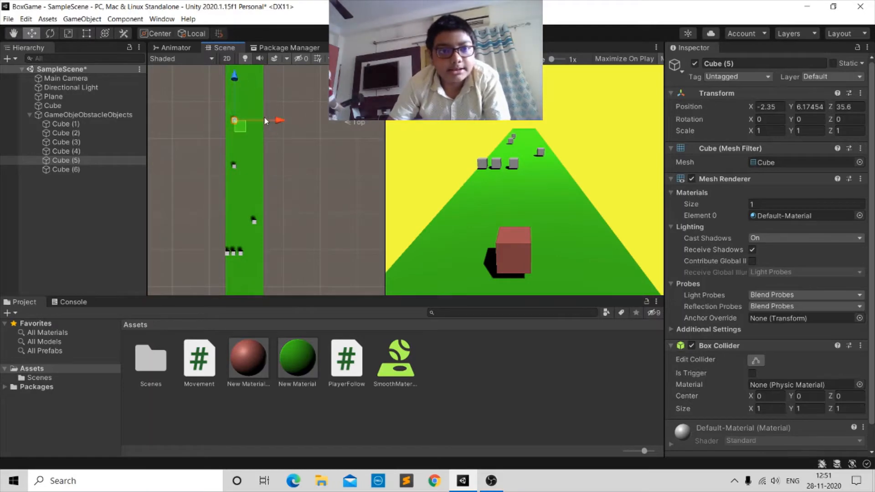
key("ctrl+d")
left_click_drag(269, 122, 287, 122)
key("ctrl+d")
Place a pair of duplicated obstacles farther along at about Z 51.35, at X 2.4 and X 4.15.
scroll(263, 138, "down", 1)
middle_click_drag(264, 138, 250, 210)
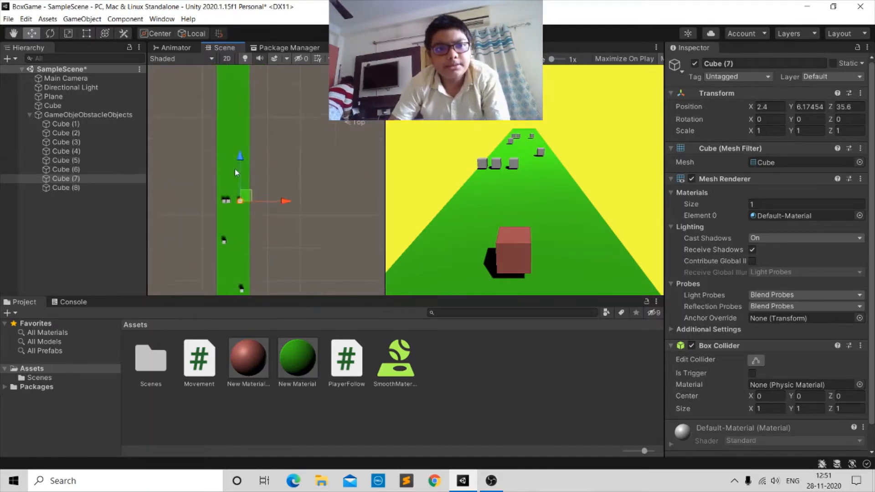
left_click_drag(240, 160, 264, 105)
key("ctrl+d")
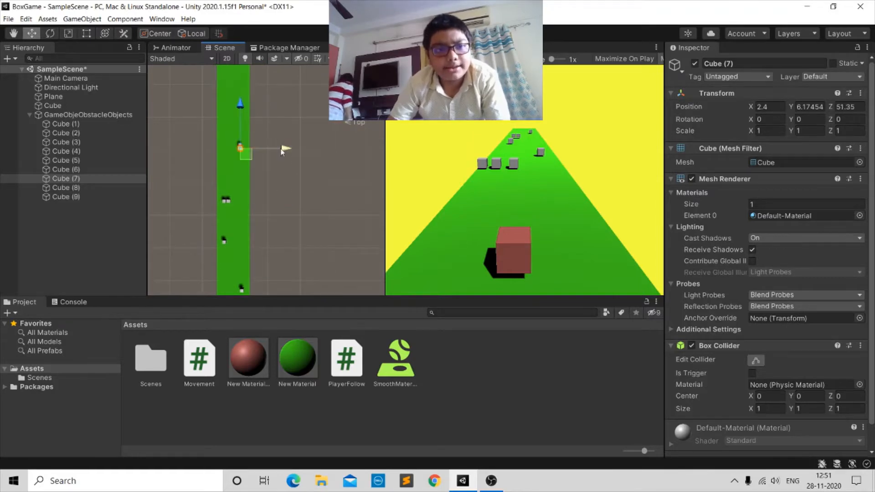
left_click_drag(283, 148, 291, 150)
Move Cube (7) near the far end of the track to about X 0.5, Z 69.5, and duplicate it.
left_click_drag(248, 108, 257, 92)
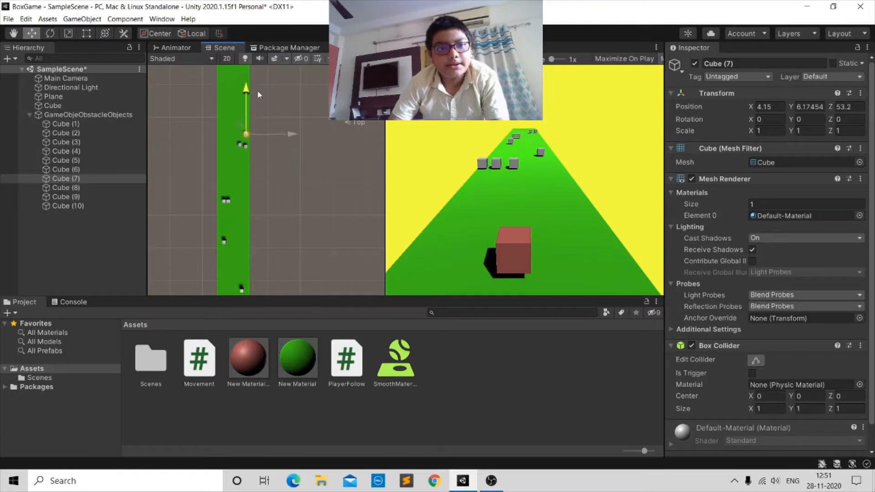
scroll(281, 179, "up", 1)
middle_click_drag(259, 150, 240, 213)
scroll(241, 213, "down", 2)
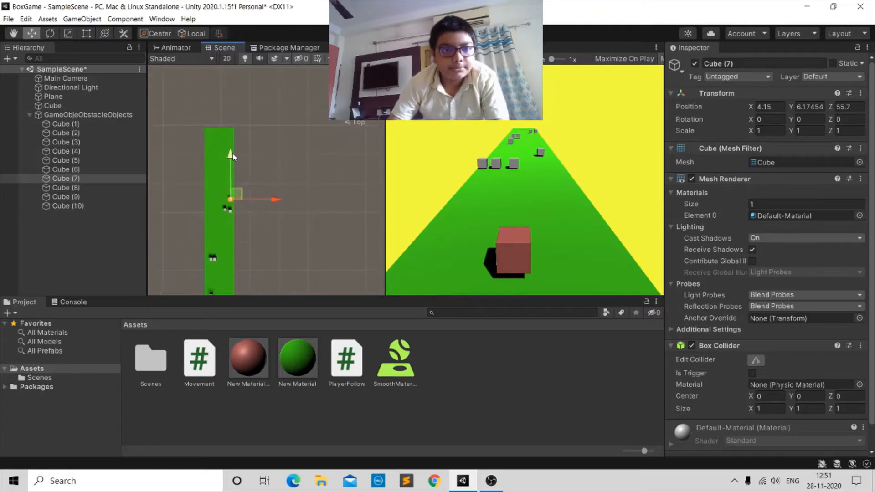
left_click_drag(254, 113, 255, 117)
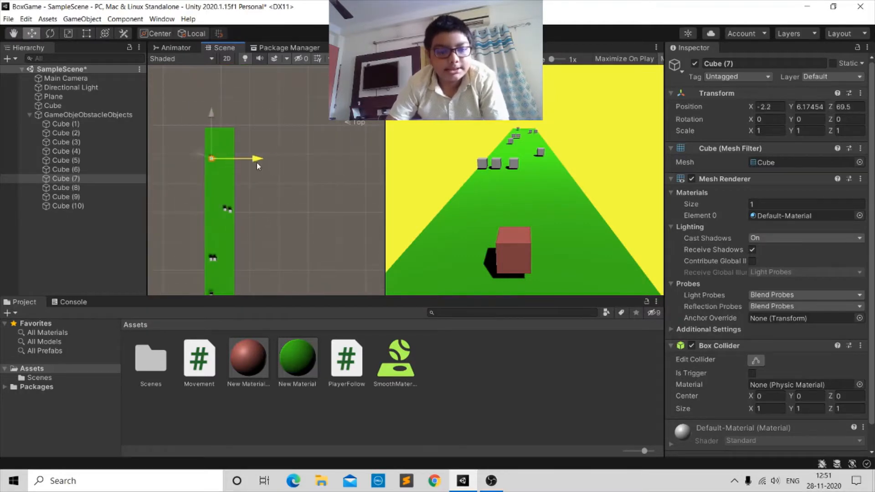
left_click_drag(258, 164, 263, 169)
Examine the obstacle layout along the whole track and the selected cube's component settings.
scroll(264, 168, "down", 2)
middle_click_drag(266, 168, 302, 107)
middle_click_drag(295, 203, 284, 242)
scroll(299, 182, "up", 2)
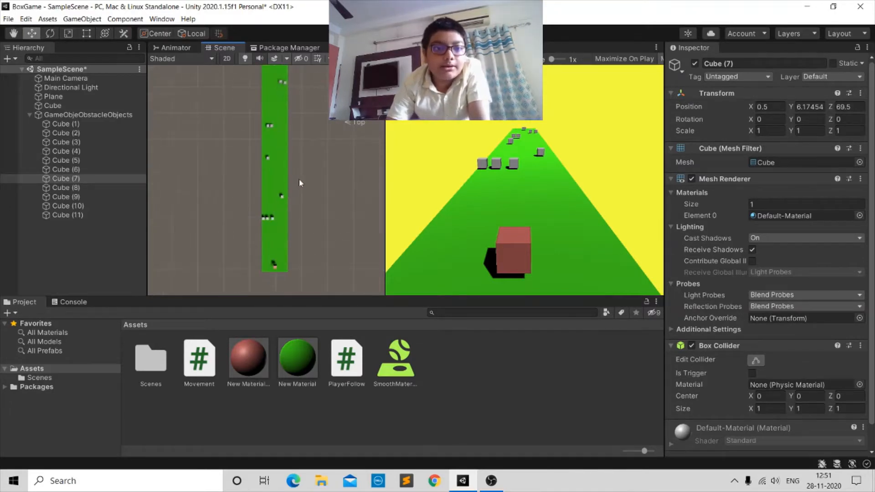
scroll(299, 183, "up", 6)
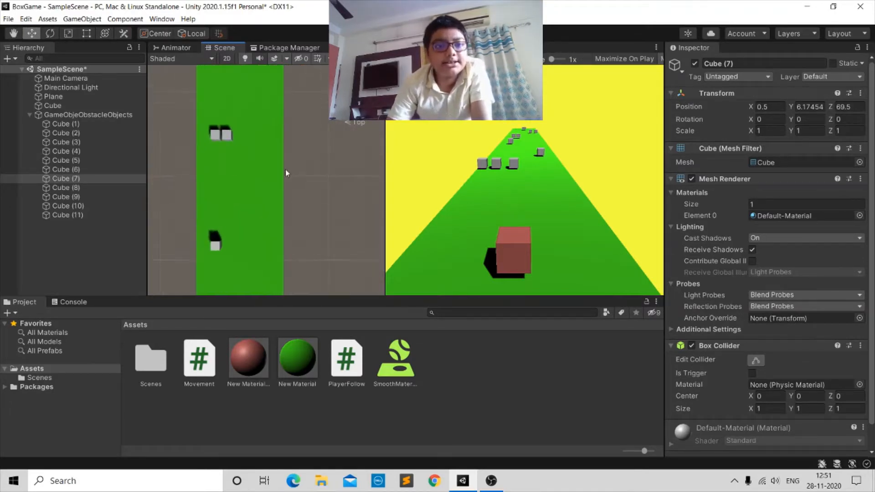
scroll(268, 183, "up", 1)
scroll(745, 235, "down", 1)
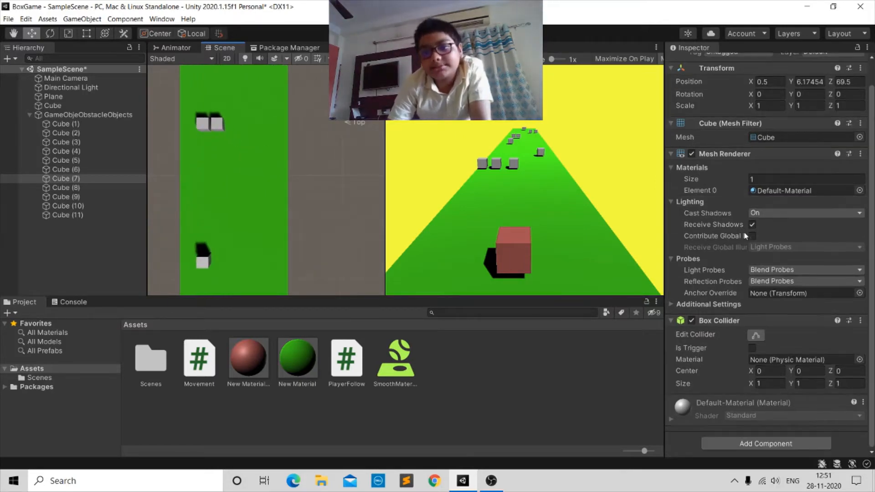
middle_click_drag(203, 132, 269, 101)
scroll(270, 152, "up", 5)
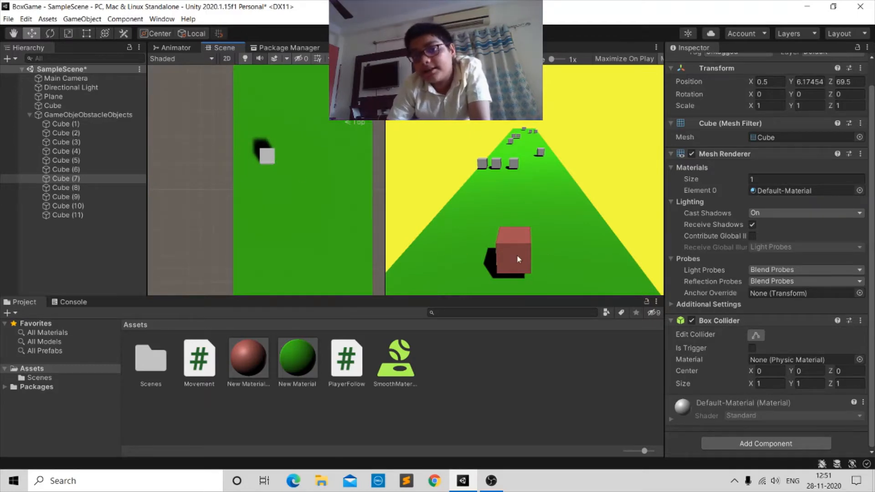
scroll(318, 189, "down", 6)
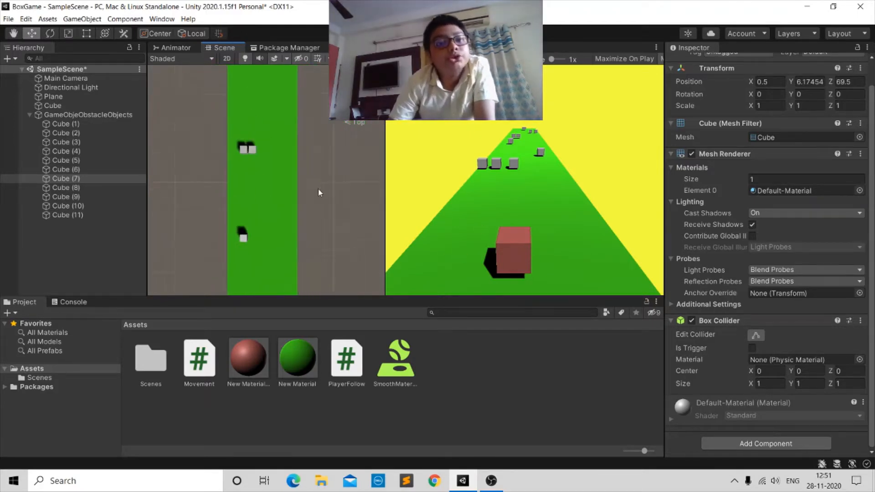
middle_click_drag(263, 149, 252, 193)
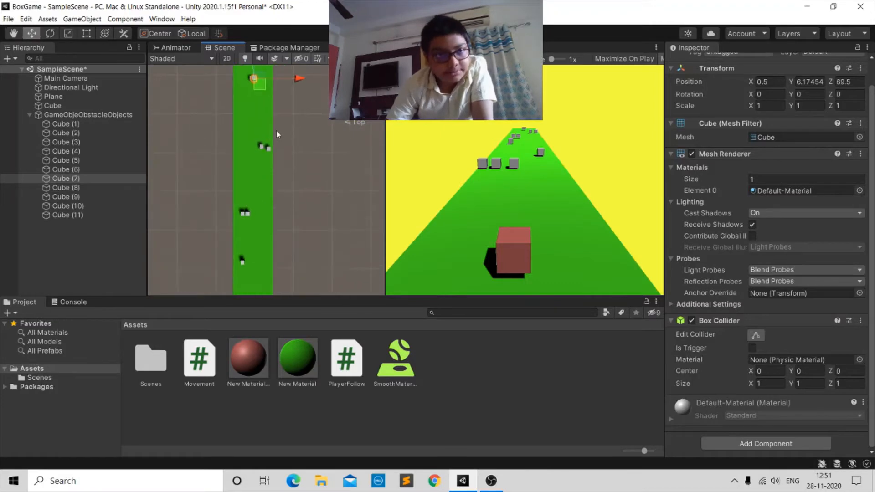
middle_click_drag(284, 104, 292, 79)
scroll(280, 129, "up", 1)
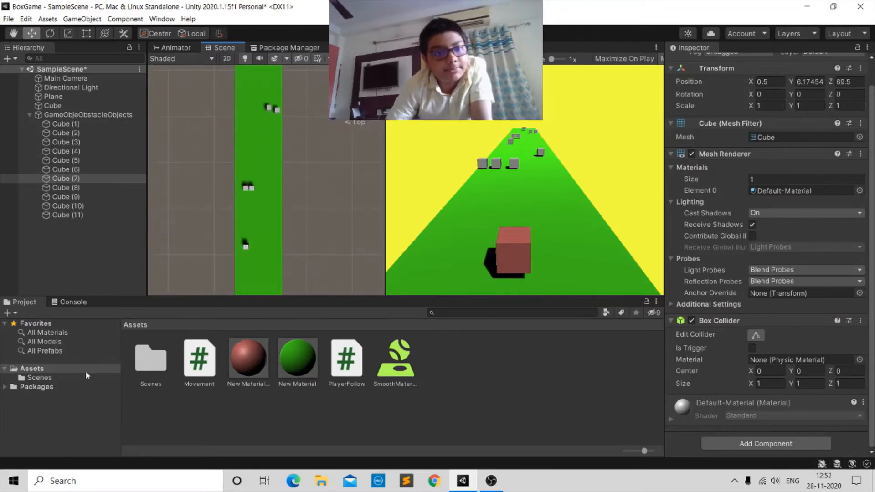
Create a new material in the Assets folder and name it ObstacleMaterial.
right_click(501, 410)
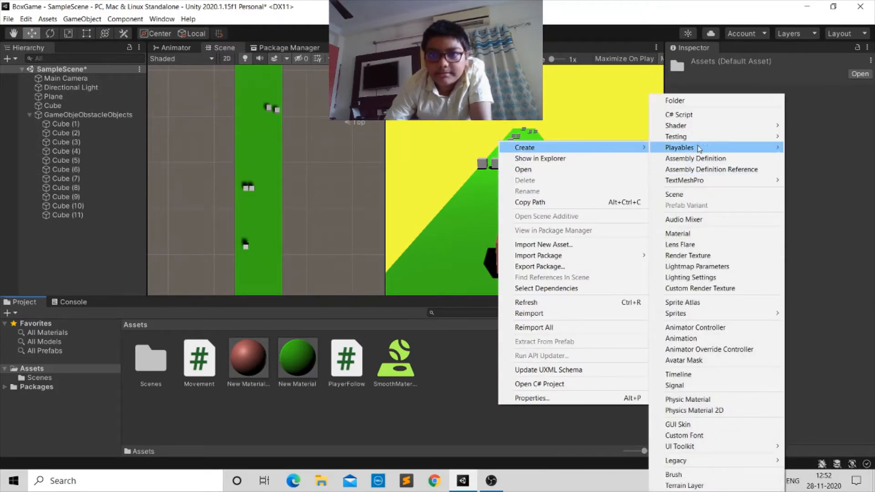
left_click(677, 233)
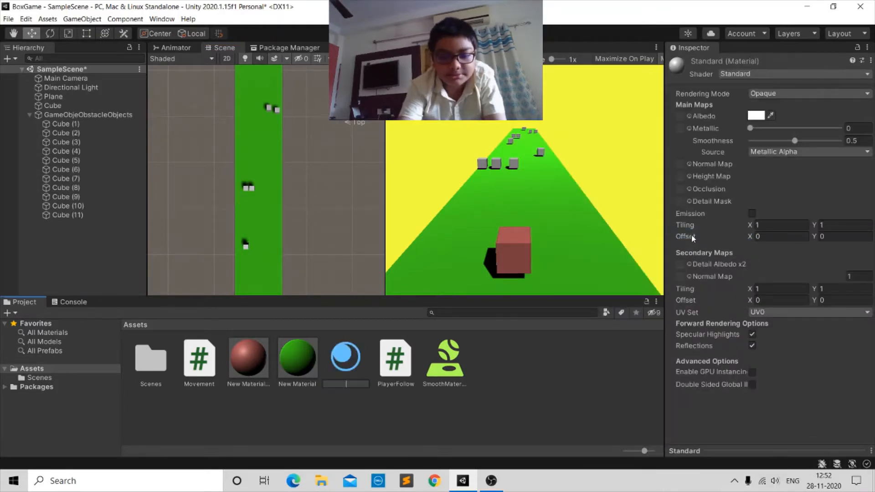
type("Obstacle")
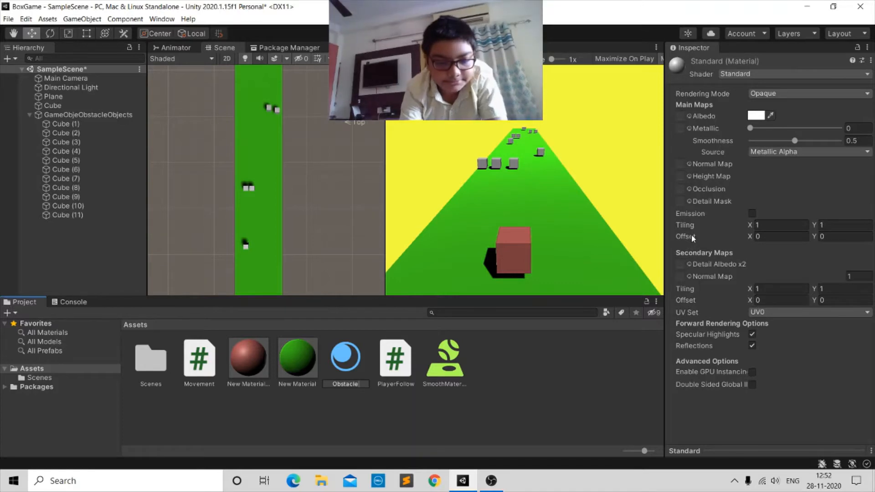
type("Materi")
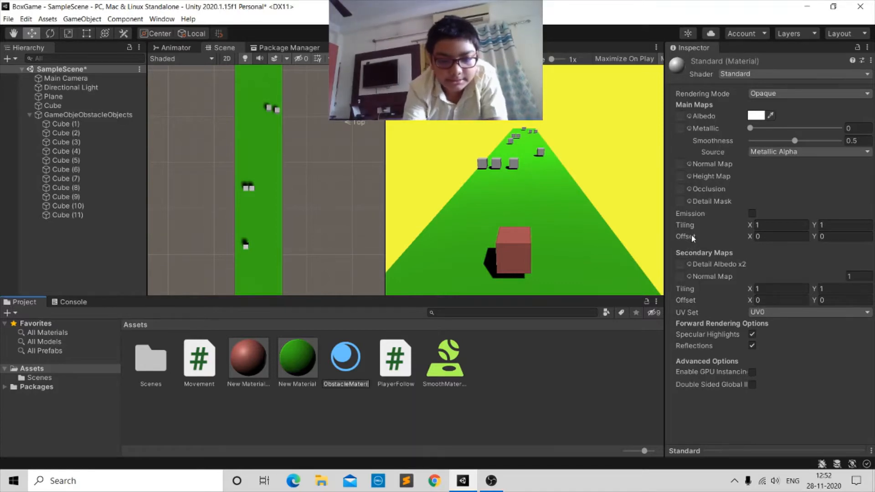
type("al")
key("Return")
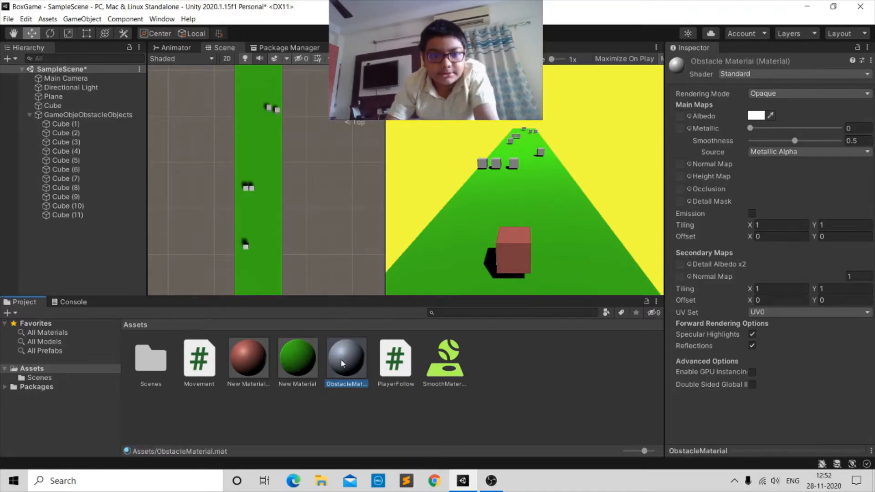
Set ObstacleMaterial's albedo to a dark blue (1F4049) and its smoothness to about 0.63.
left_click(757, 121)
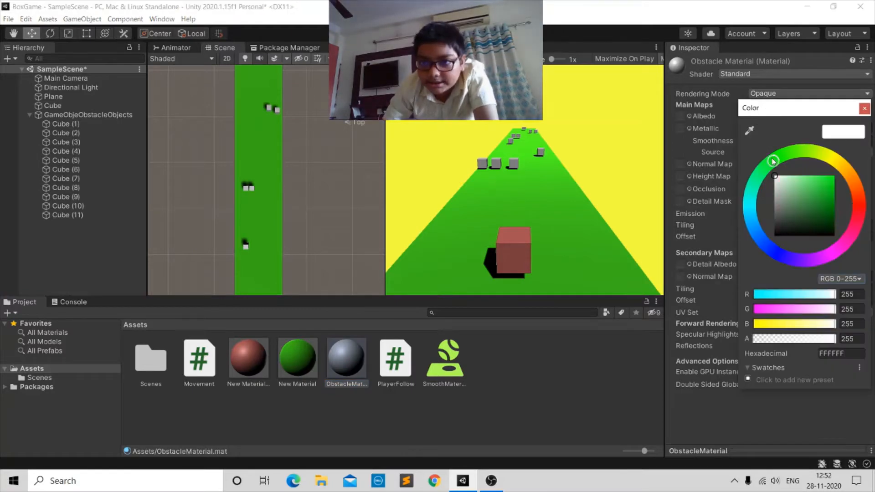
left_click(756, 217)
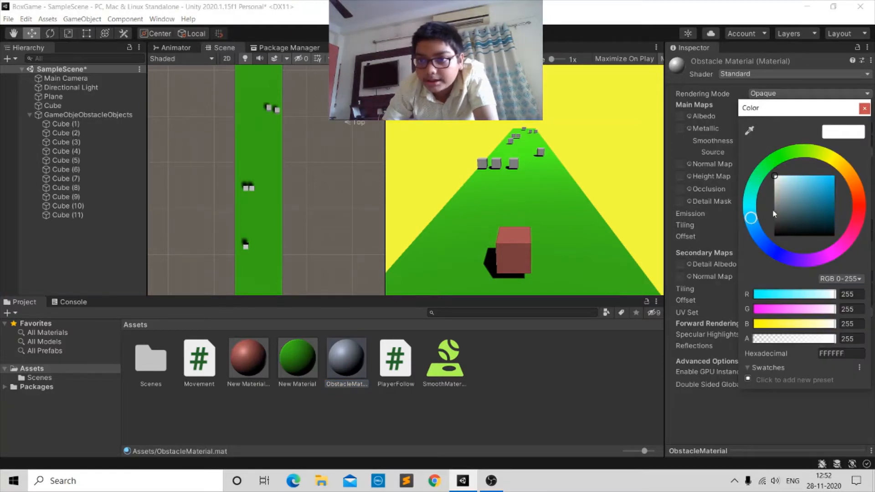
left_click_drag(777, 216, 809, 221)
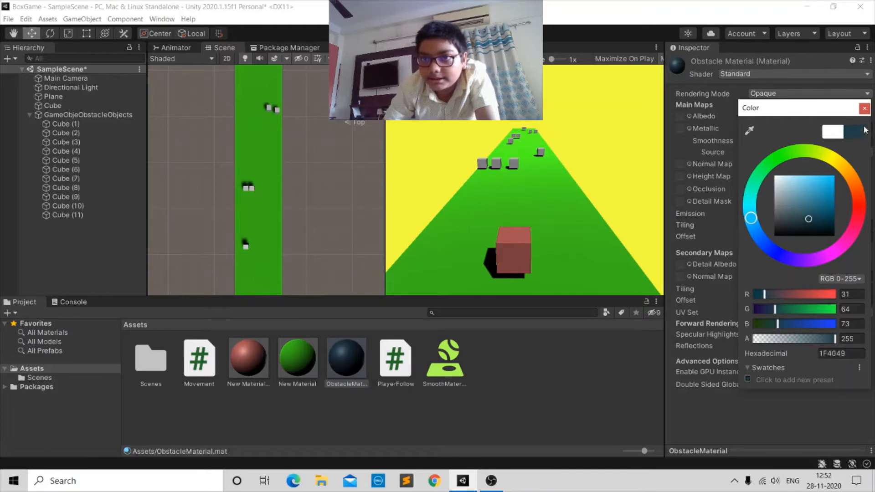
left_click(865, 108)
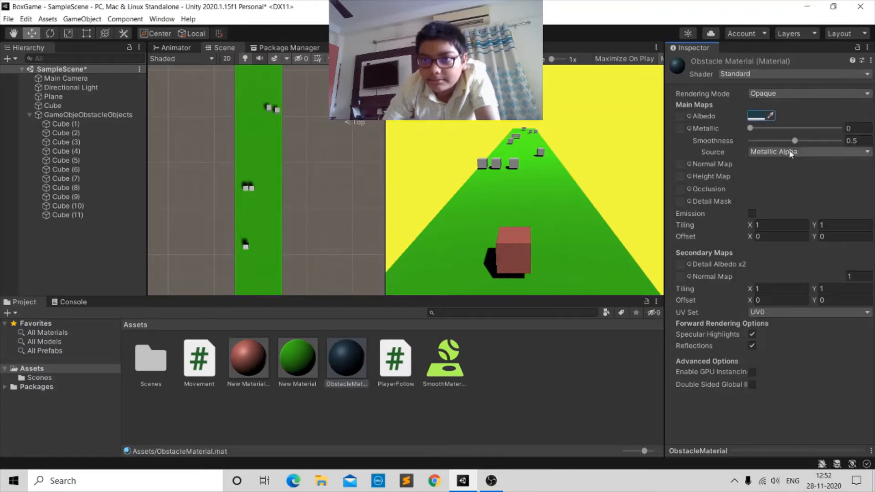
left_click_drag(814, 152, 808, 146)
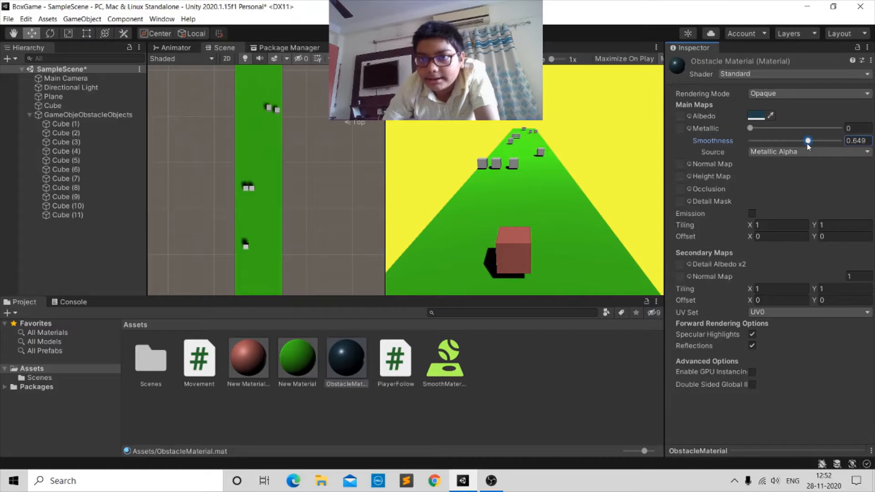
Try to apply ObstacleMaterial to Cube (1) through Cube (11) all at once.
left_click_drag(347, 365, 422, 413)
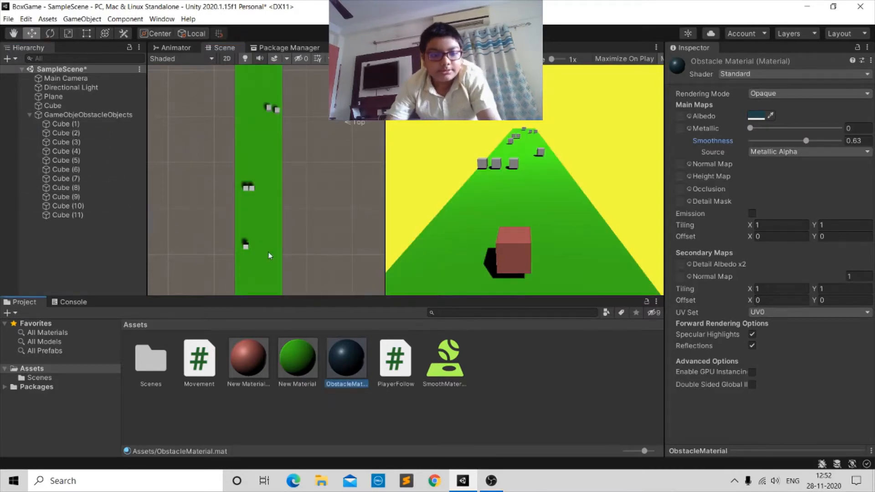
left_click(109, 124)
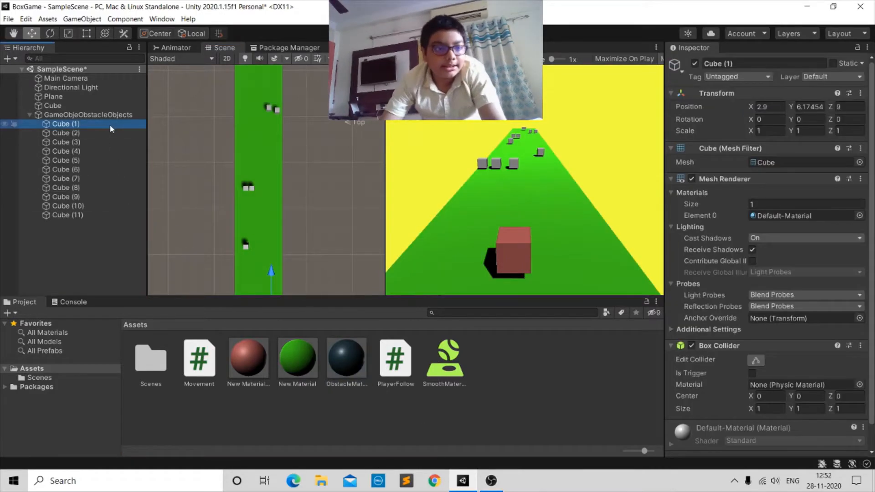
left_click(102, 214, "shift")
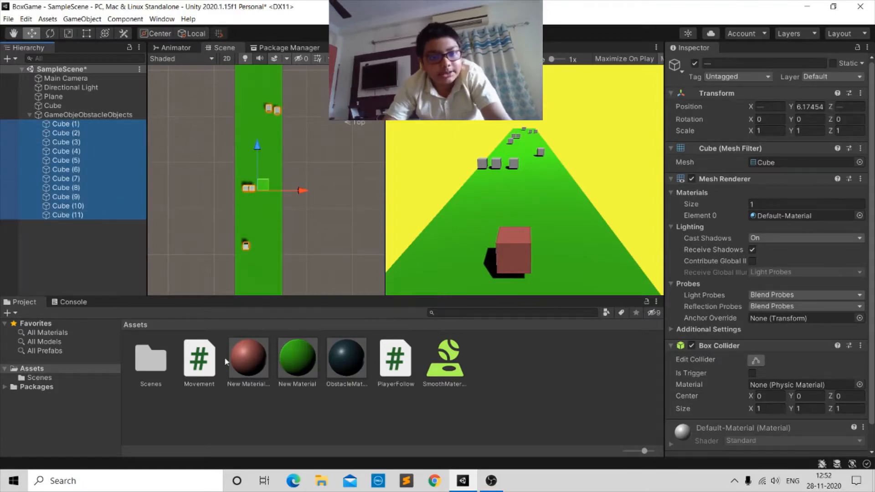
left_click_drag(344, 381, 101, 172)
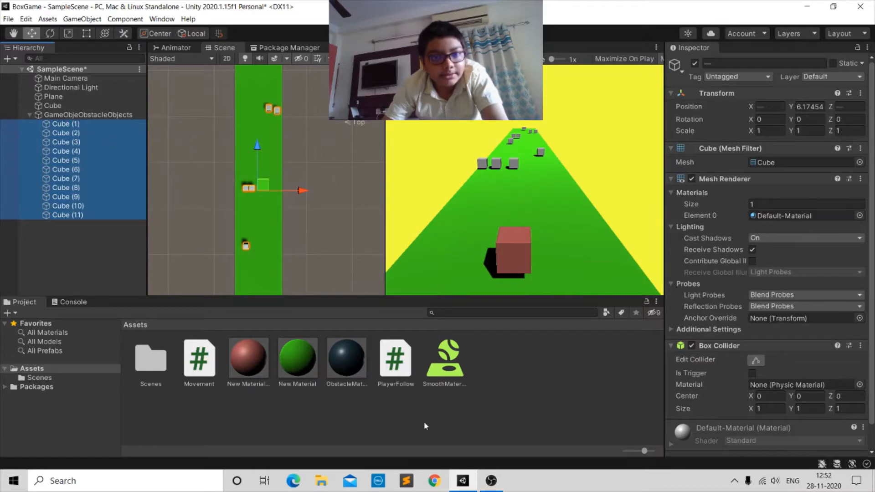
Apply ObstacleMaterial to the obstacle cubes one by one, leaving out Cube (3) and Cube (5).
left_click_drag(352, 366, 110, 124)
left_click_drag(336, 369, 73, 142)
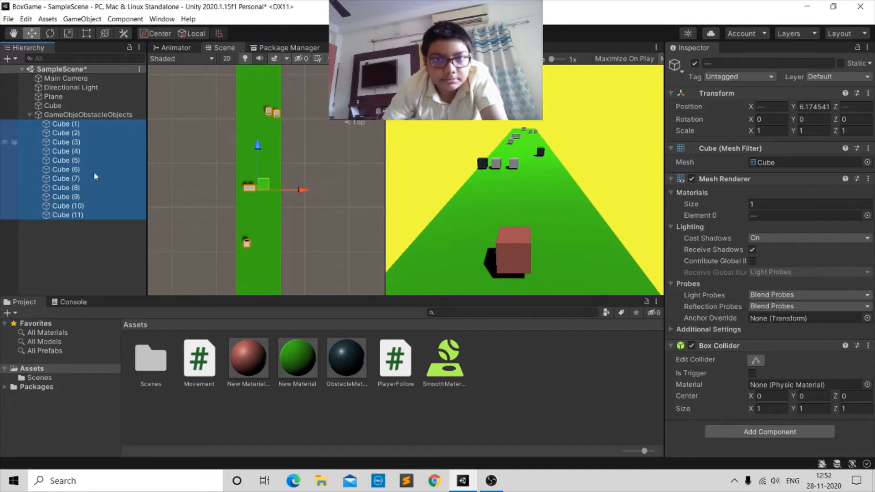
left_click_drag(335, 370, 335, 370)
left_click_drag(74, 180, 83, 159)
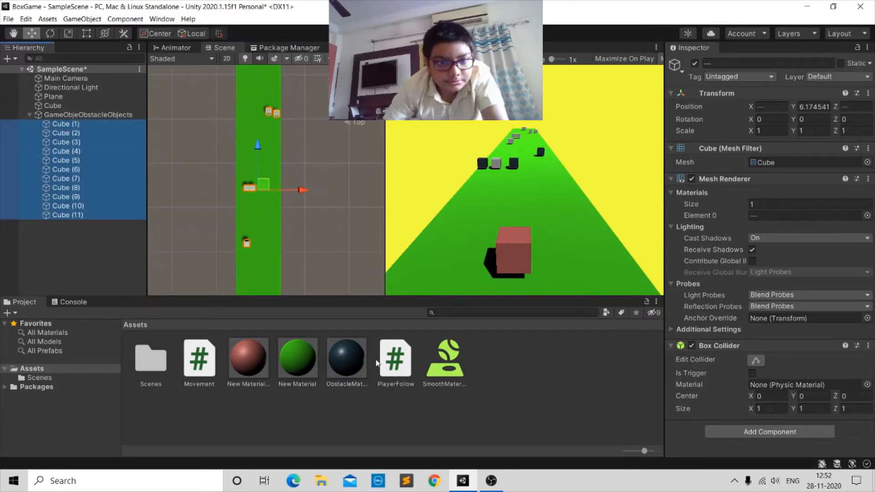
left_click_drag(356, 365, 102, 173)
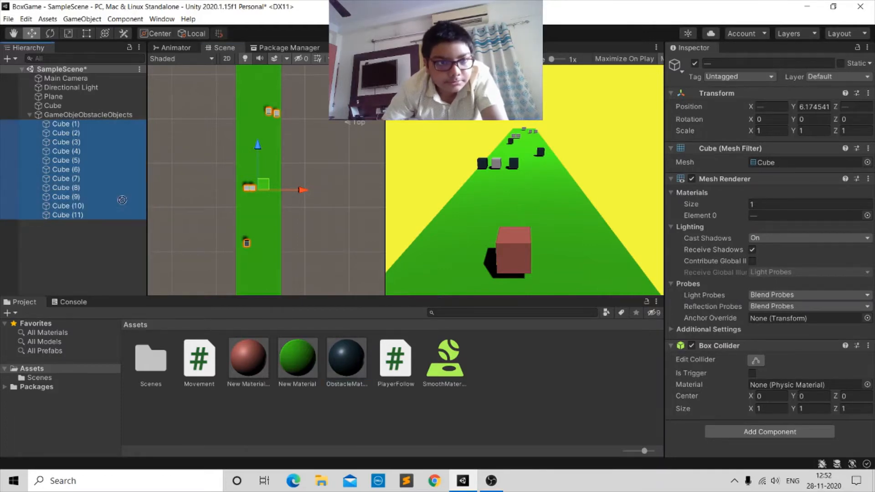
left_click_drag(343, 365, 90, 189)
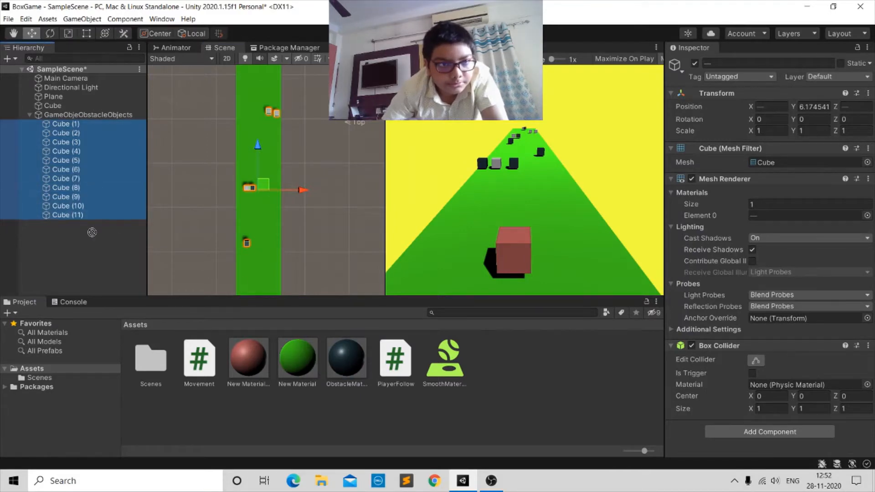
left_click_drag(92, 232, 71, 198)
left_click_drag(350, 365, 62, 205)
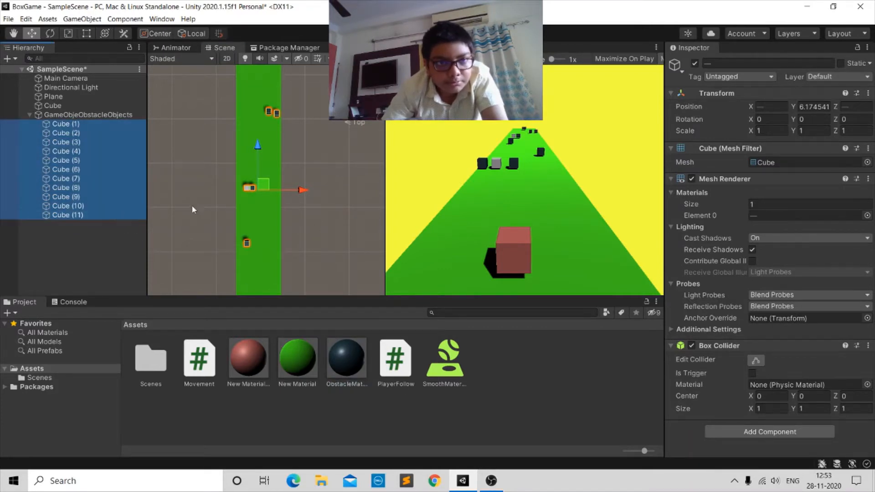
Find the light grey Cube (3) in the first obstacle row and apply ObstacleMaterial to it.
scroll(192, 210, "up", 2)
middle_click(219, 384)
scroll(280, 176, "down", 4)
middle_click_drag(279, 169, 283, 259)
scroll(278, 182, "down", 2)
middle_click_drag(273, 121, 314, 479)
scroll(249, 254, "up", 4)
middle_click_drag(255, 254, 304, 155)
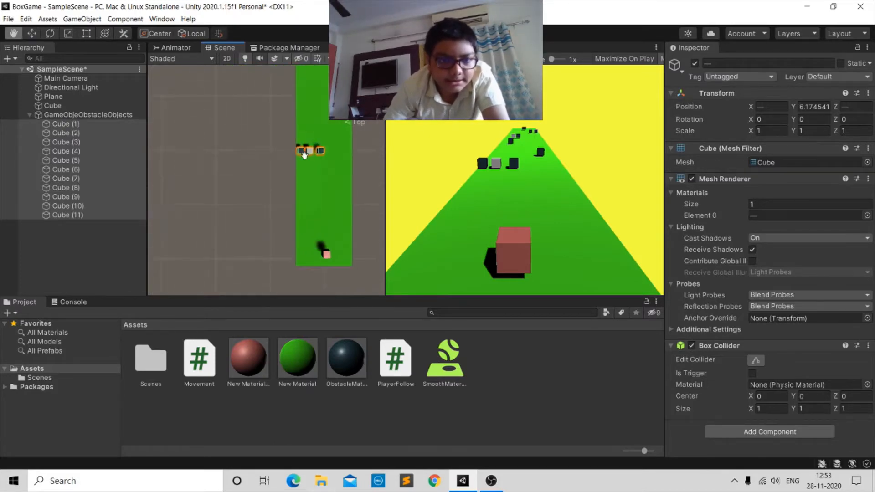
key("w")
scroll(321, 170, "up", 2)
left_click(326, 140)
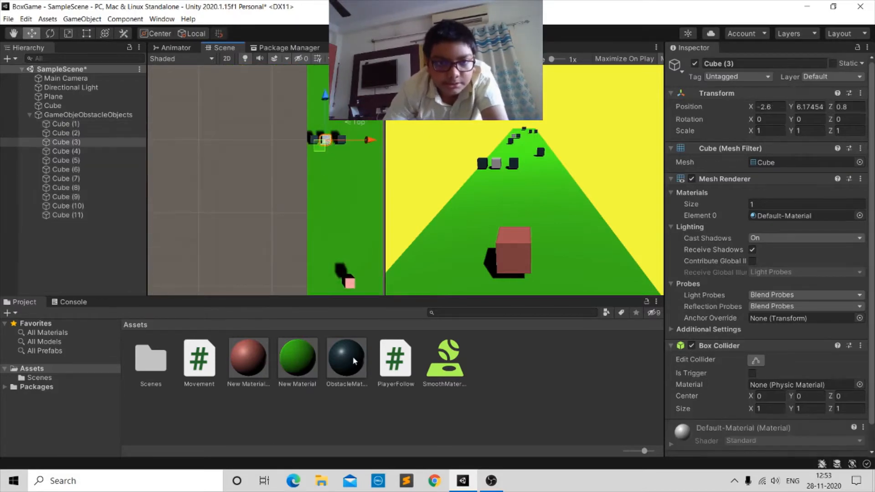
left_click_drag(354, 362, 325, 139)
Apply ObstacleMaterial to the light grey Cube (5) in the obstacle row at Z 35.6.
middle_click_drag(346, 91, 313, 279)
scroll(314, 278, "down", 2)
middle_click_drag(277, 159, 291, 254)
scroll(288, 253, "up", 2)
left_click(240, 232)
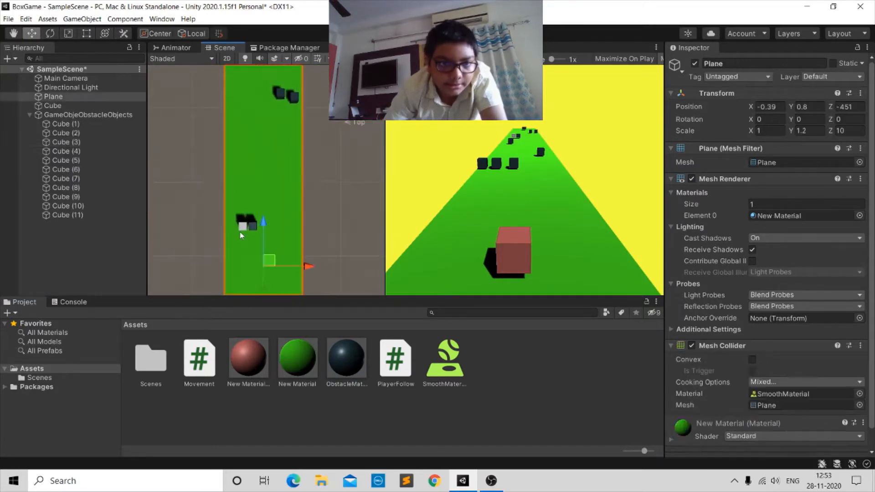
left_click(248, 228)
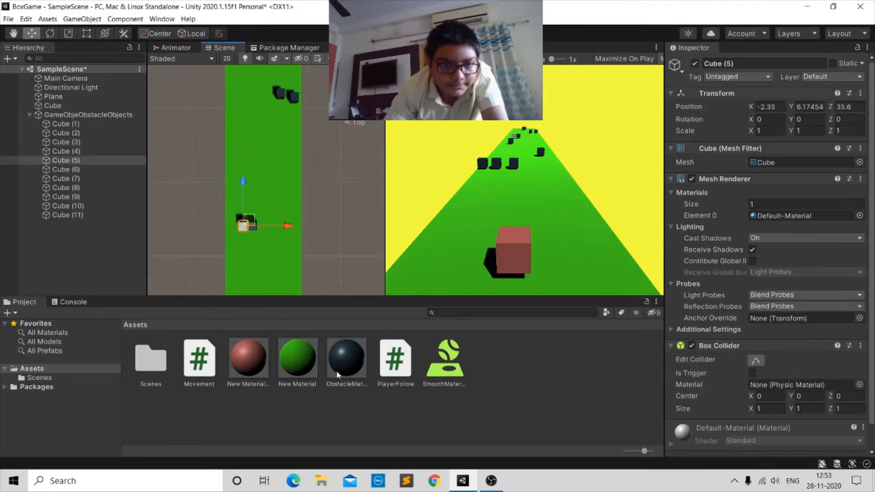
left_click_drag(337, 375, 246, 224)
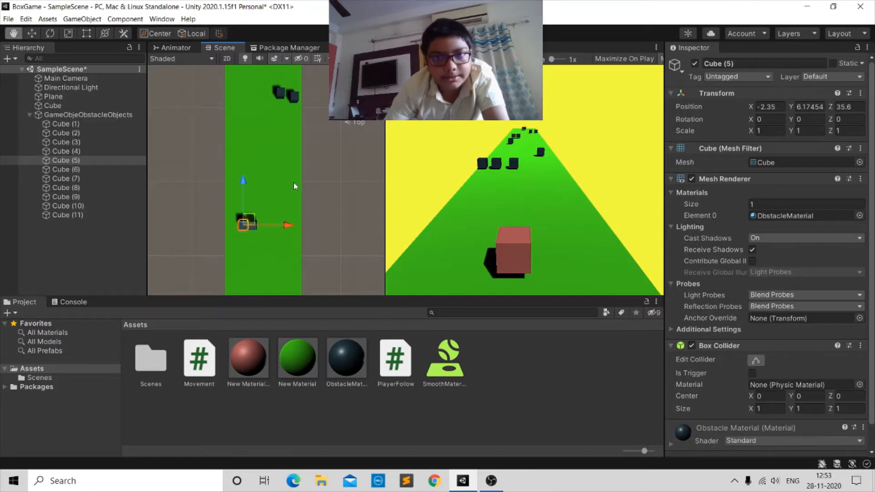
Examine the obstacles along the whole track and the settings of several individual obstacle cubes.
middle_click_drag(294, 183, 259, 298)
scroll(270, 157, "down", 2)
scroll(270, 170, "down", 2)
middle_click_drag(270, 164, 313, 173)
scroll(308, 148, "down", 2)
left_click(99, 125)
left_click(100, 151)
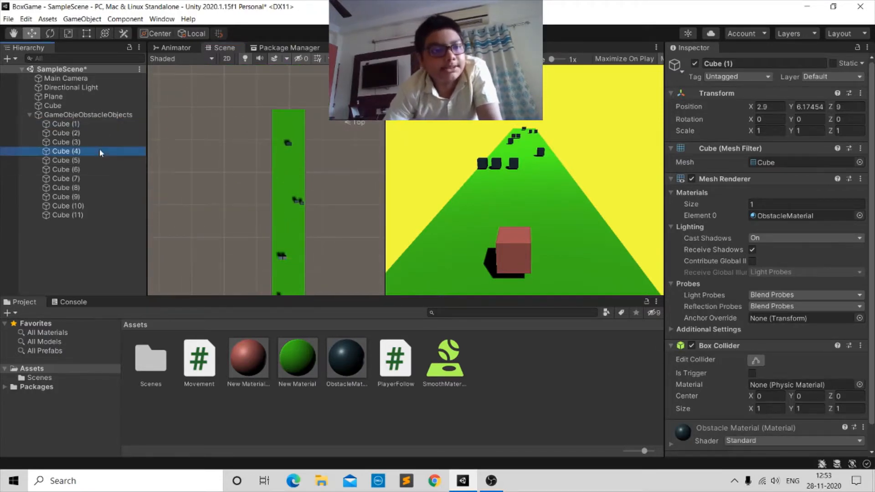
left_click(99, 178)
left_click(98, 196)
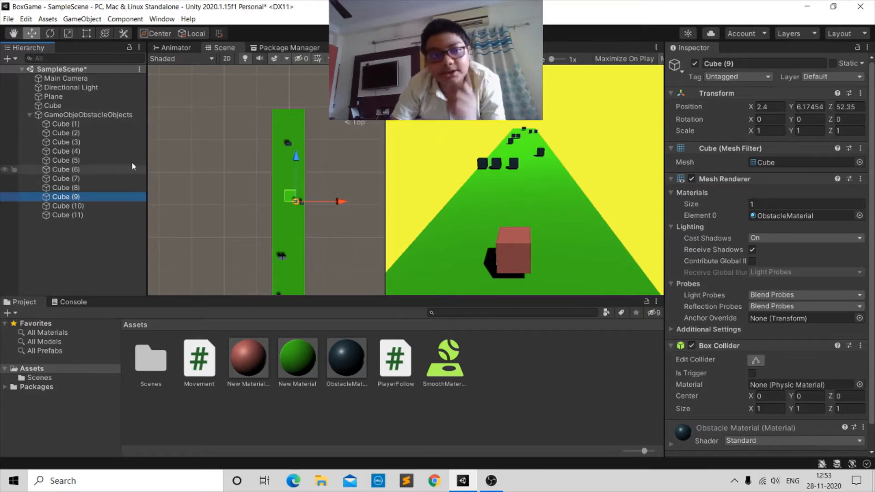
Add a Rigidbody component to Cube (1) through Cube (11) together.
left_click(112, 121)
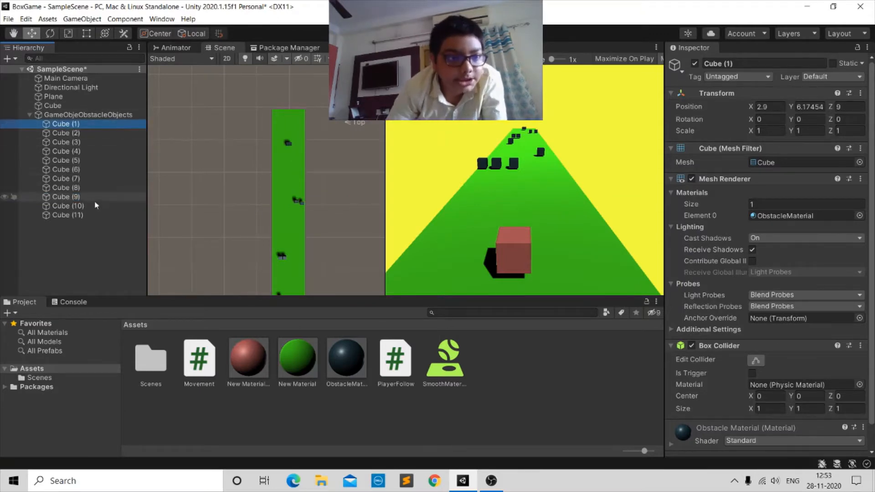
left_click(102, 217, "shift")
scroll(774, 430, "down", 2)
left_click(771, 445)
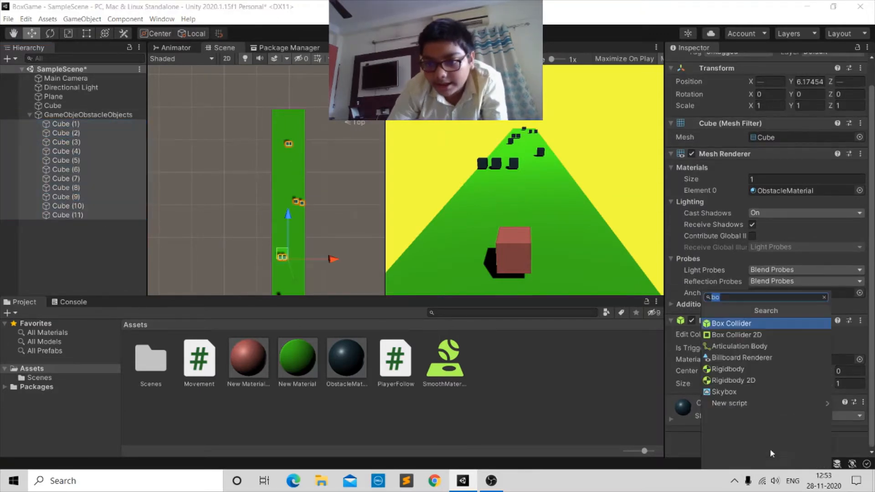
key("BackSpace")
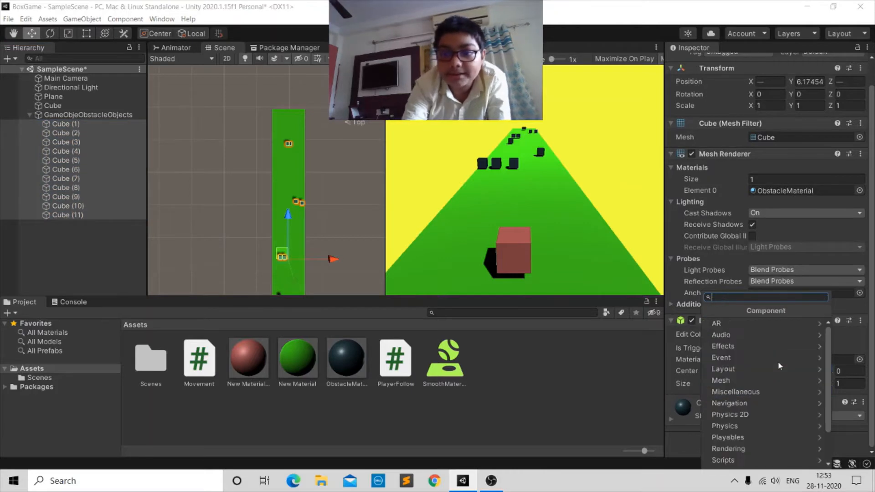
type("Ri")
key("Up")
key("Up")
key("Up")
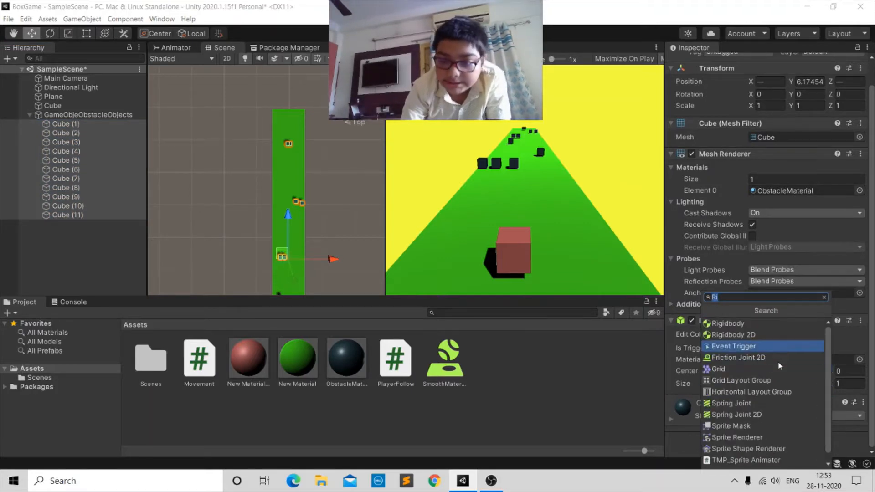
key("Return")
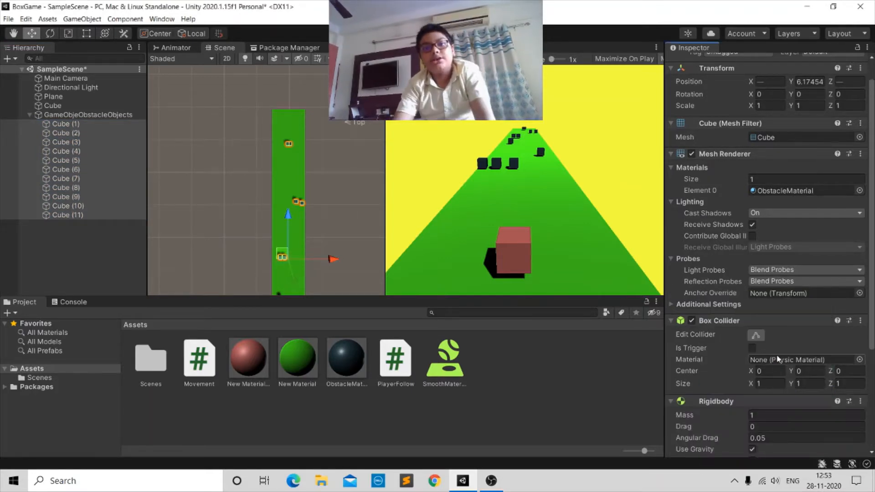
scroll(734, 379, "down", 5)
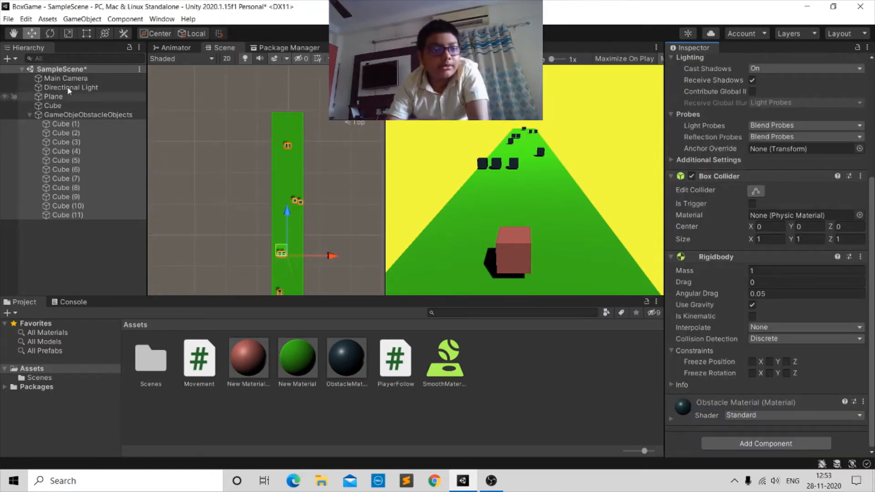
Examine the player Cube's Rigidbody and Movement script settings.
left_click(86, 112)
left_click(86, 106)
scroll(795, 386, "down", 5)
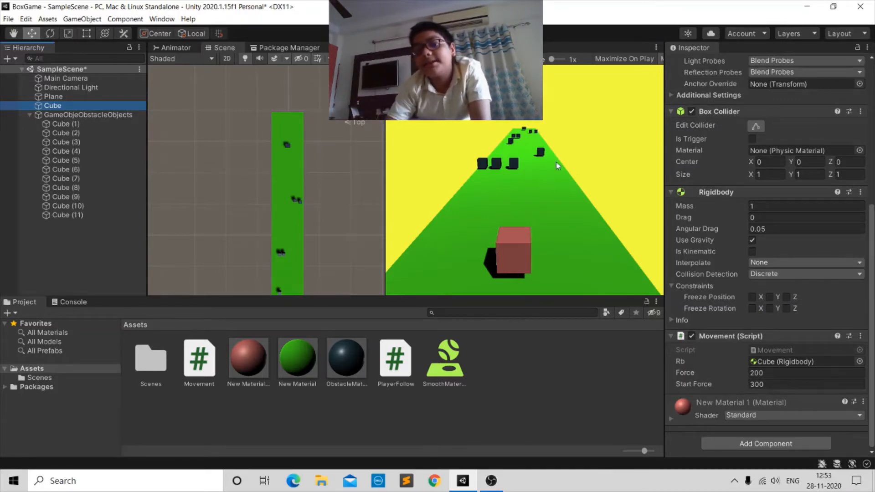
Set the Start Force of the player Cube's Movement script to 1800.
left_click(515, 231)
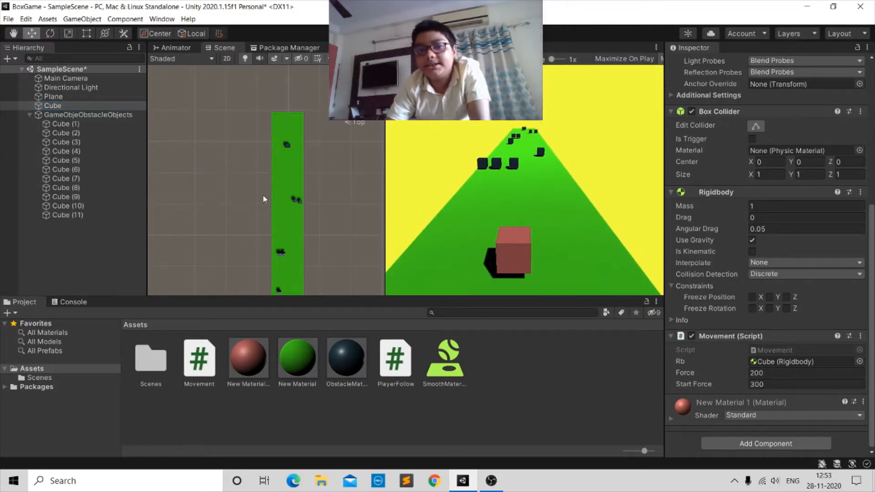
middle_click_drag(263, 196, 252, 59)
scroll(289, 147, "up", 10)
middle_click_drag(287, 147, 281, 147)
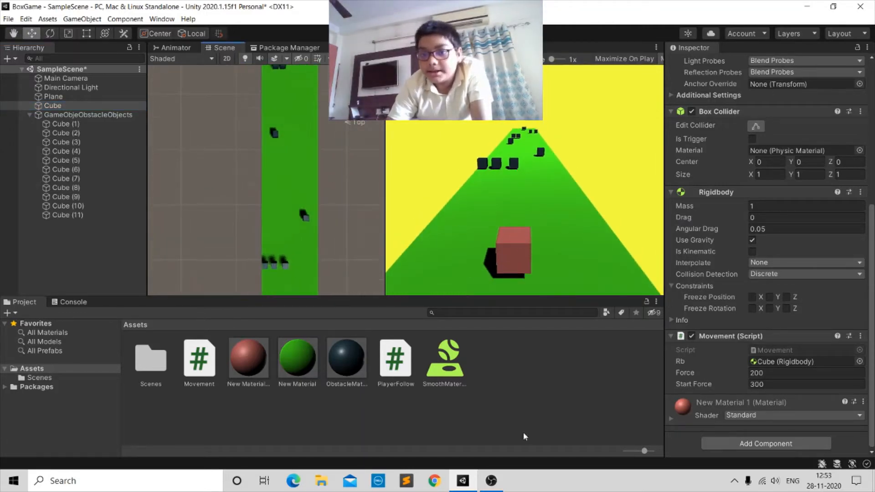
left_click(772, 385)
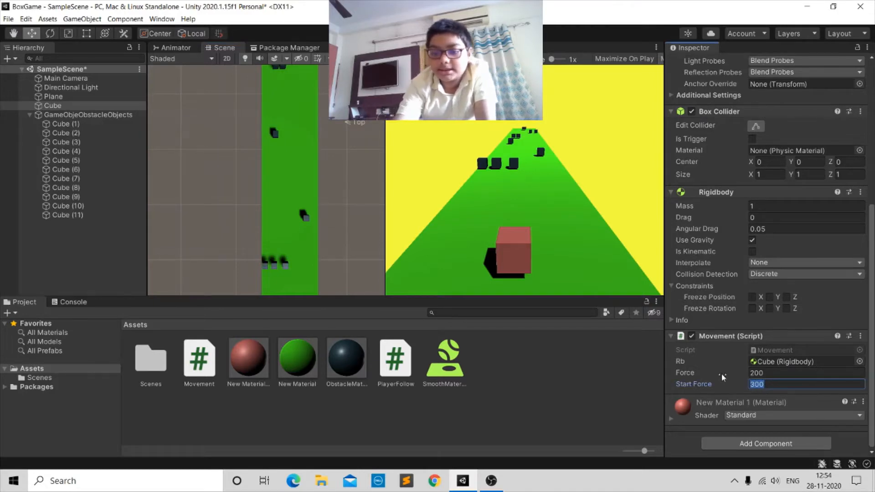
type("1800")
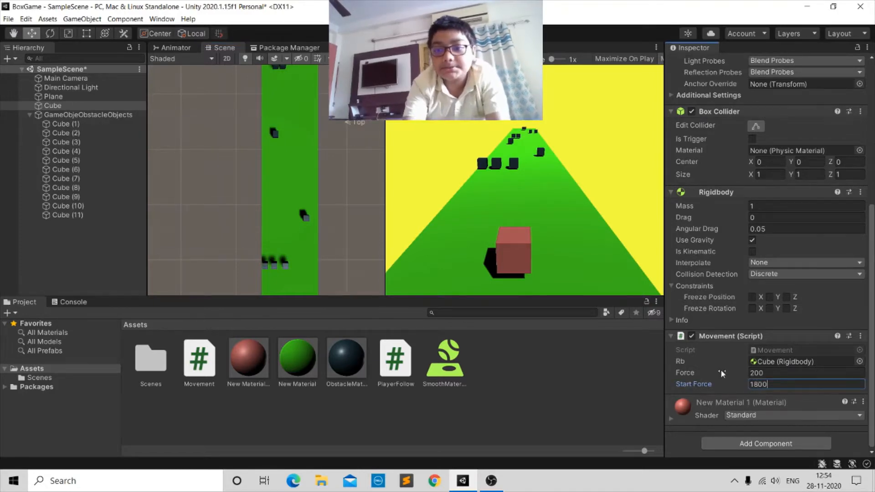
Examine the spacing of the obstacle cubes along the track in the top-down scene view.
scroll(193, 172, "down", 3)
middle_click_drag(238, 157, 233, 288)
scroll(238, 165, "up", 1)
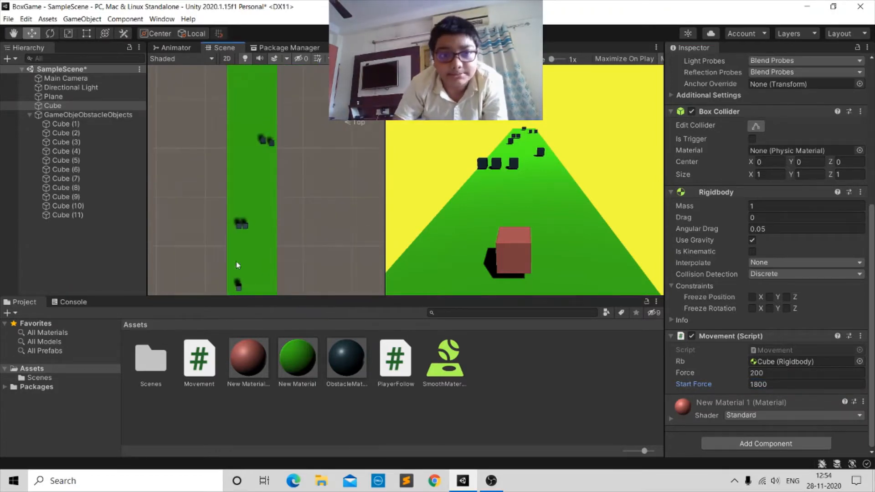
scroll(249, 196, "down", 4)
middle_click_drag(252, 192, 246, 193)
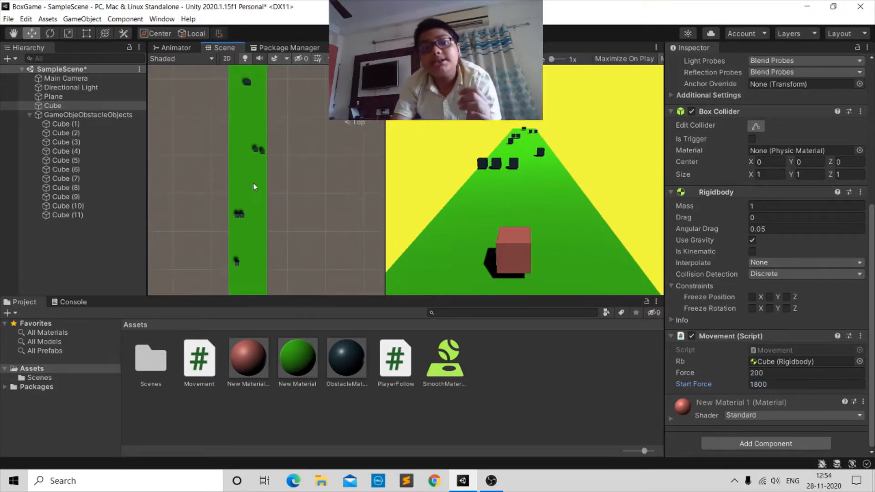
scroll(251, 193, "up", 2)
scroll(253, 194, "up", 1)
middle_click_drag(252, 194, 265, 180)
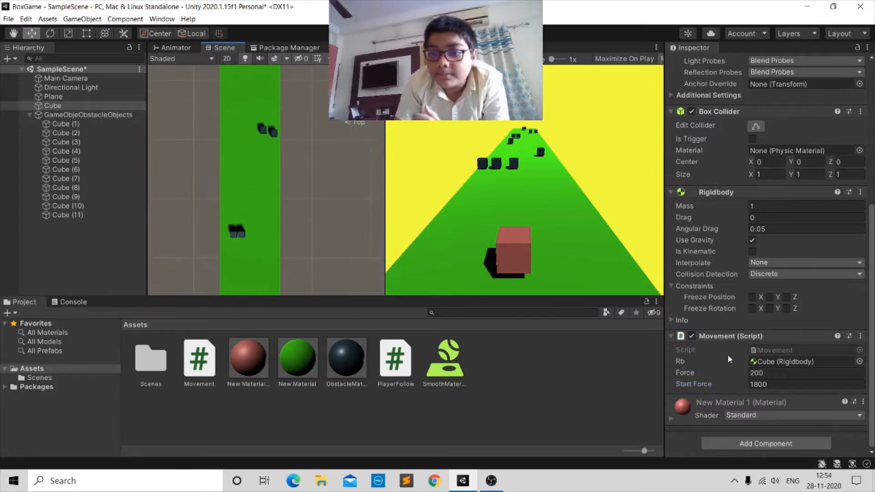
scroll(362, 159, "down", 1)
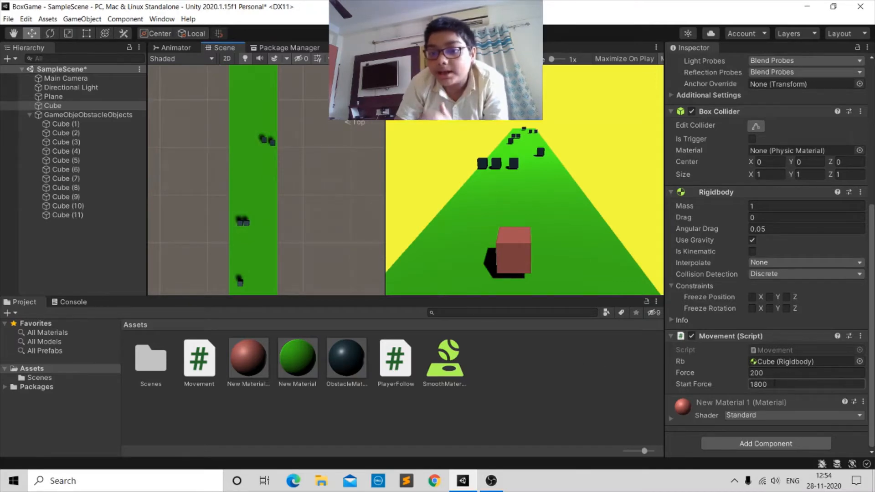
Set the Start Force of the player Cube's Movement script to 800 and play-test the game twice.
left_click(774, 385)
type("800")
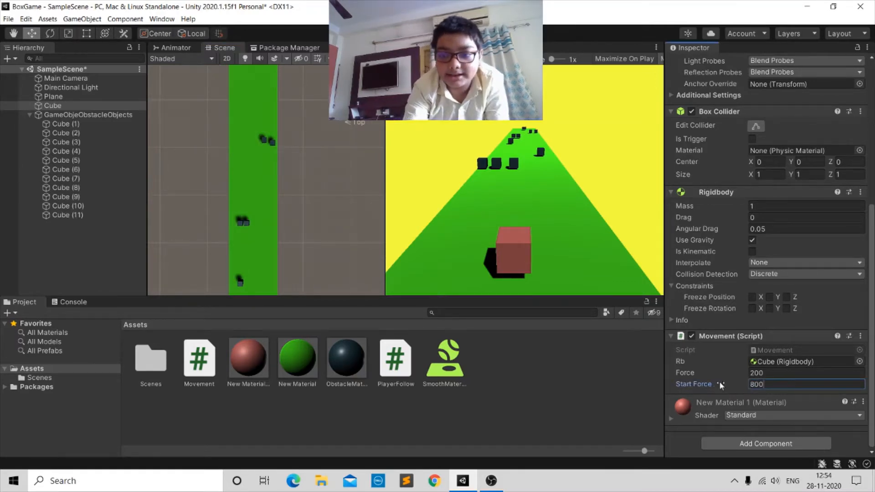
key("ctrl+p")
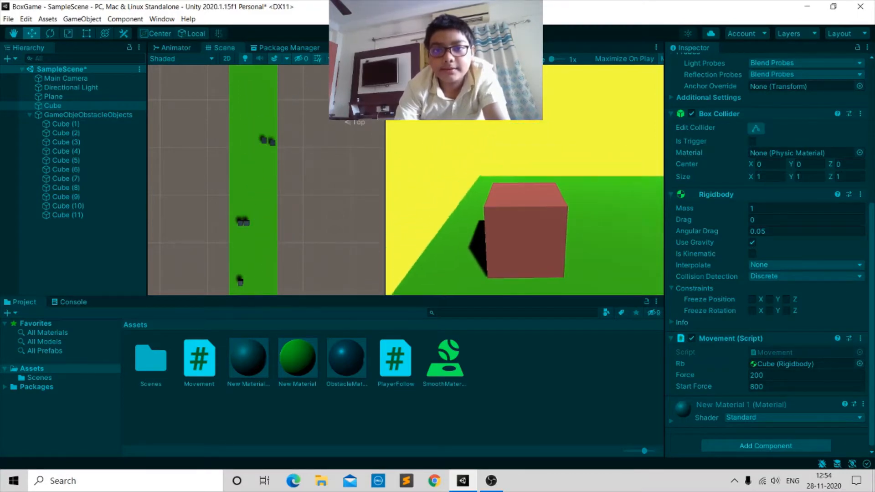
key("ctrl+p")
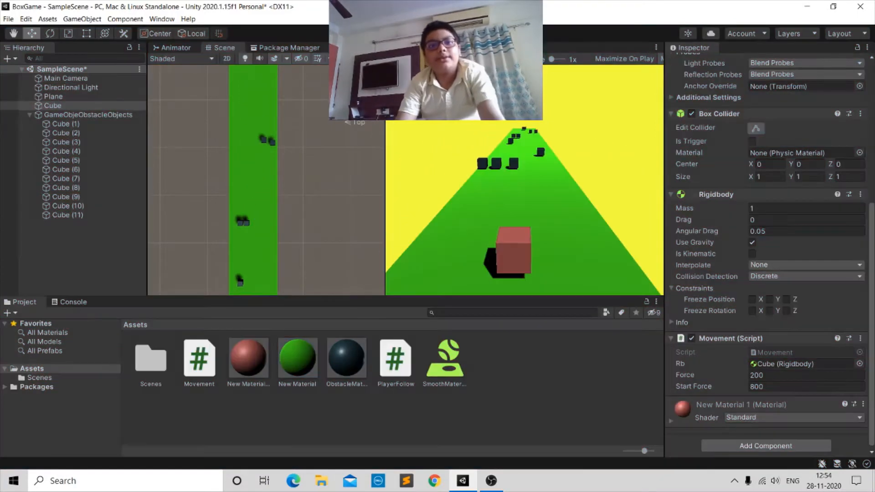
scroll(266, 180, "down", 6)
key("ctrl+p")
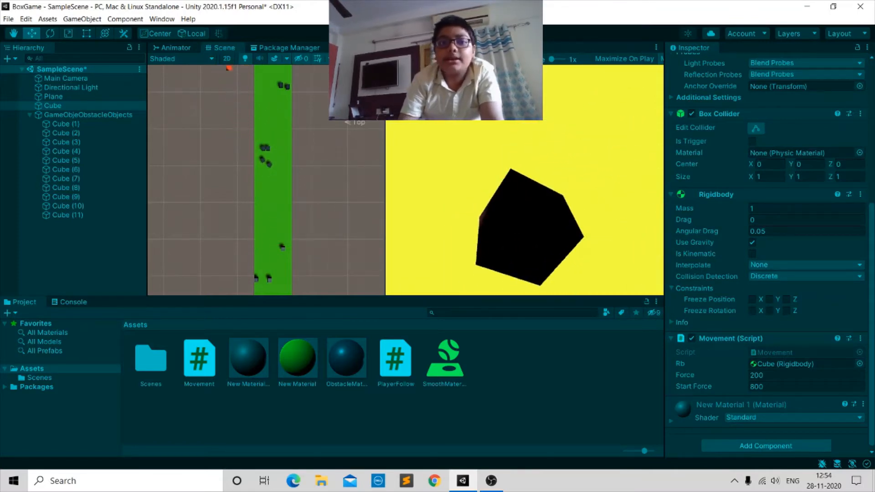
key("ctrl+p")
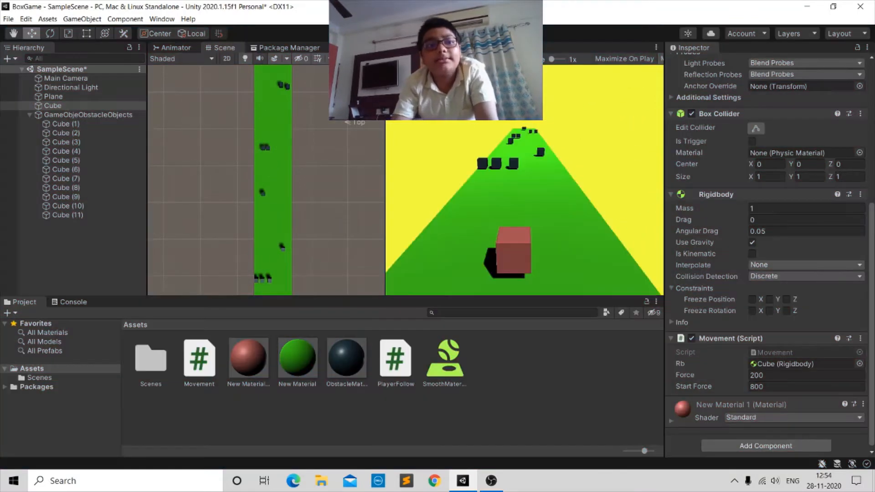
left_click(130, 124)
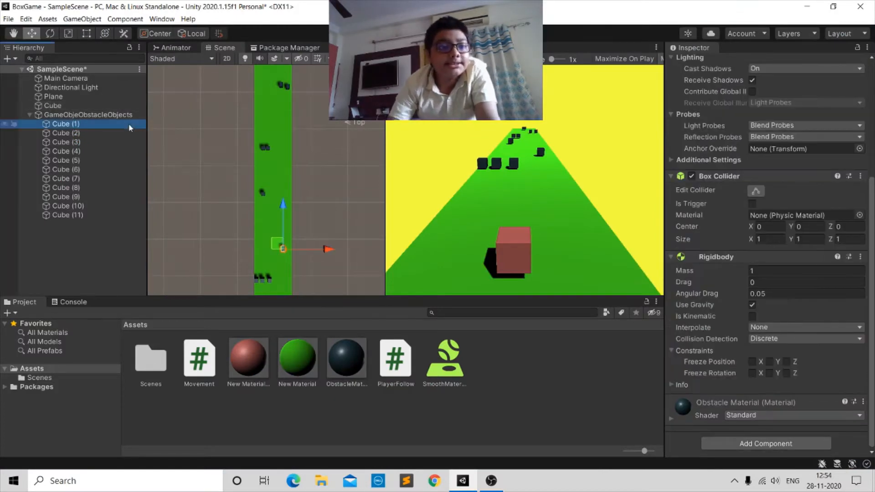
left_click(112, 214, "shift")
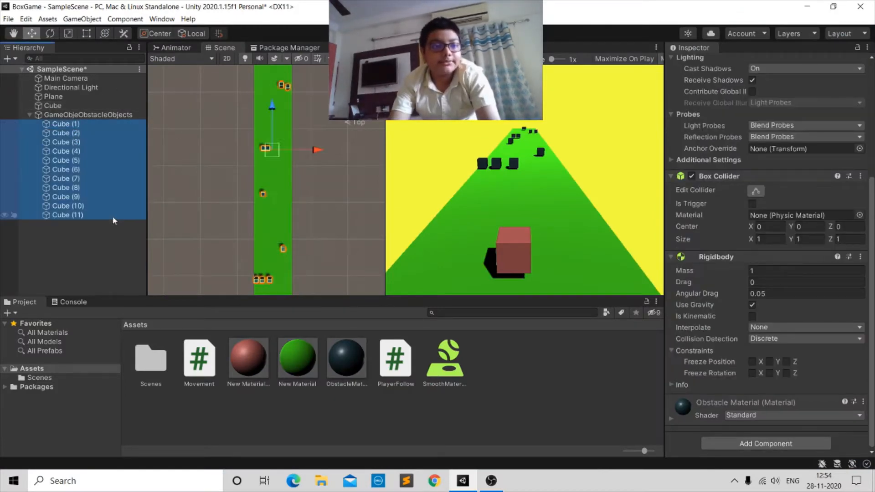
left_click(774, 443)
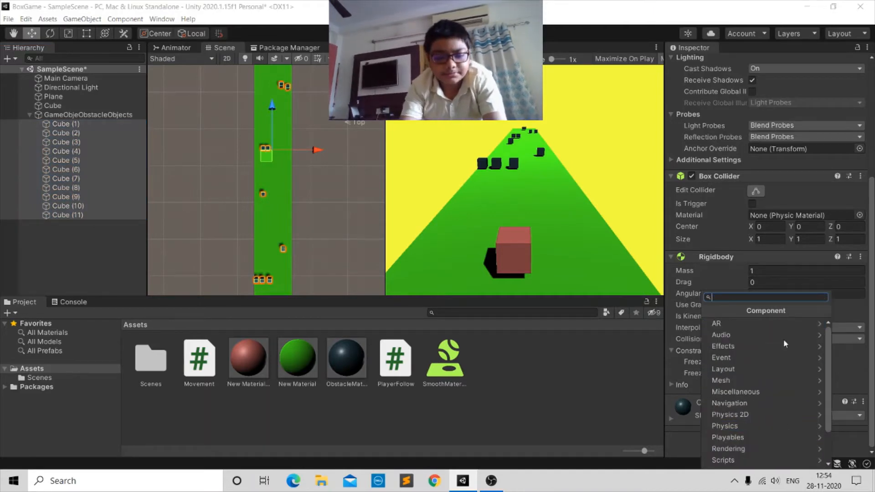
type("ene")
key("BackSpace")
key("BackSpace")
key("BackSpace")
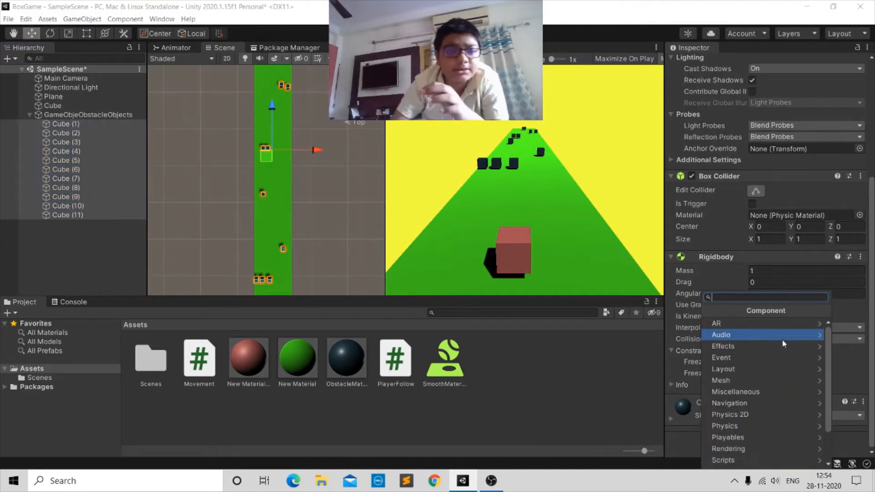
left_click(162, 232)
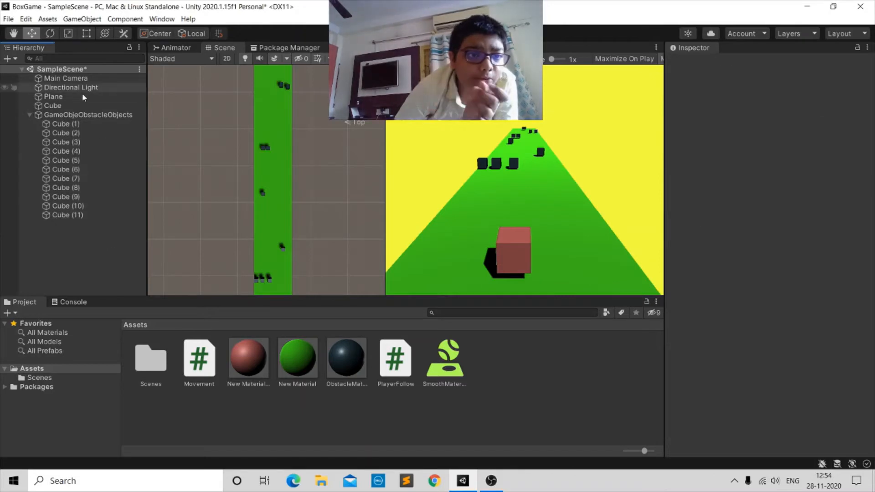
Try adding a new component named EnemyDefeat to the player Cube, then clear the name.
left_click(75, 105)
left_click(789, 441)
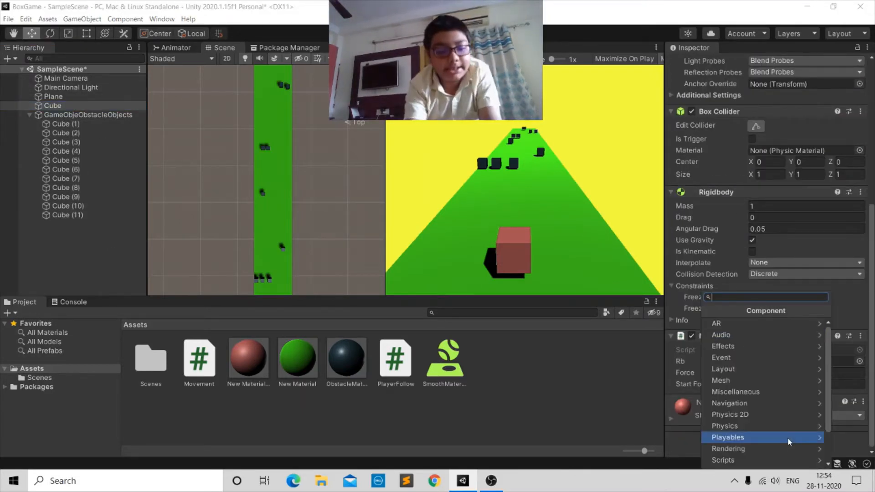
type("Enemy")
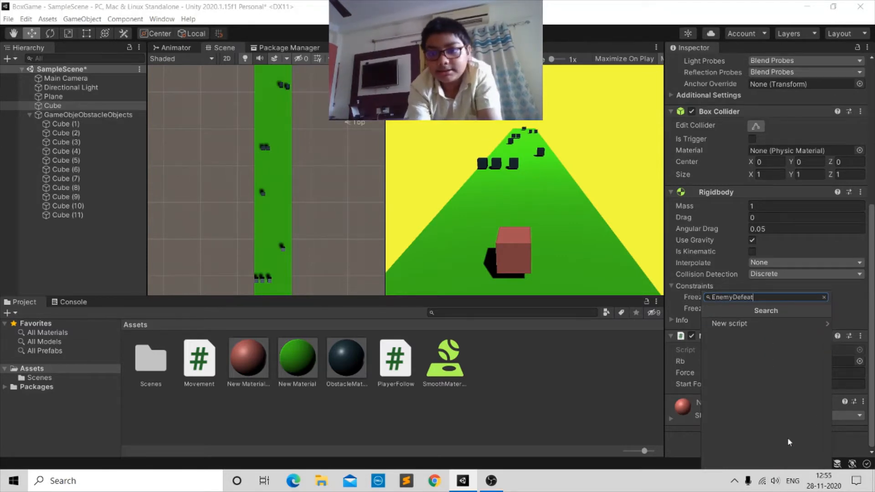
type("Defea")
key("BackSpace")
key("BackSpace")
key("BackSpace")
key("BackSpace")
key("BackSpace")
key("BackSpace")
key("BackSpace")
key("BackSpace")
key("BackSpace")
key("BackSpace")
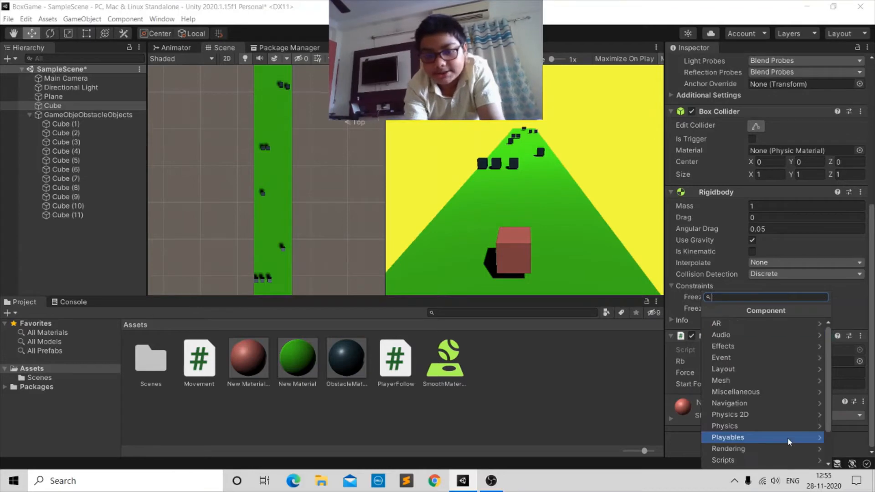
Add a Nav Mesh Obstacle component to the player Cube and remove it again.
type("Obstacl;e")
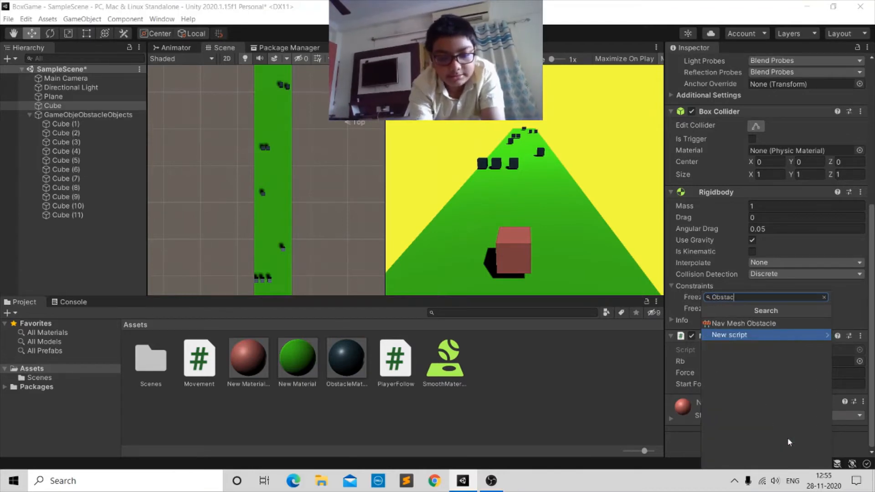
key("BackSpace")
key("BackSpace")
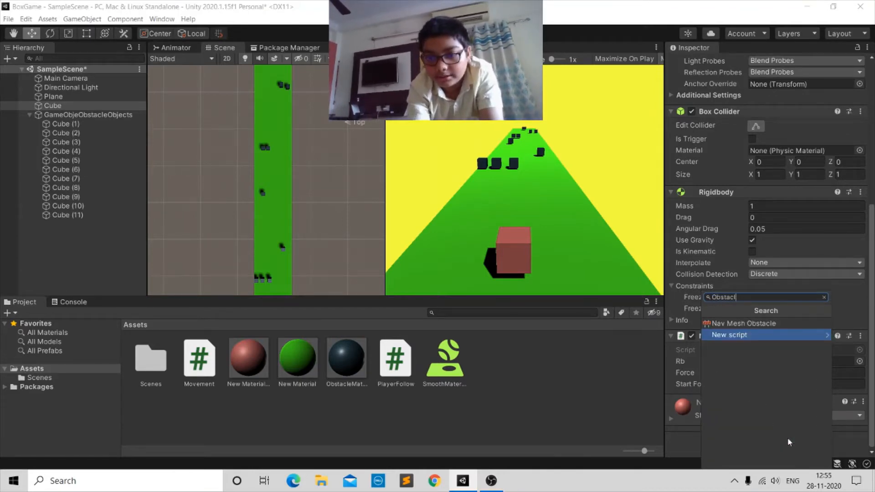
type("le")
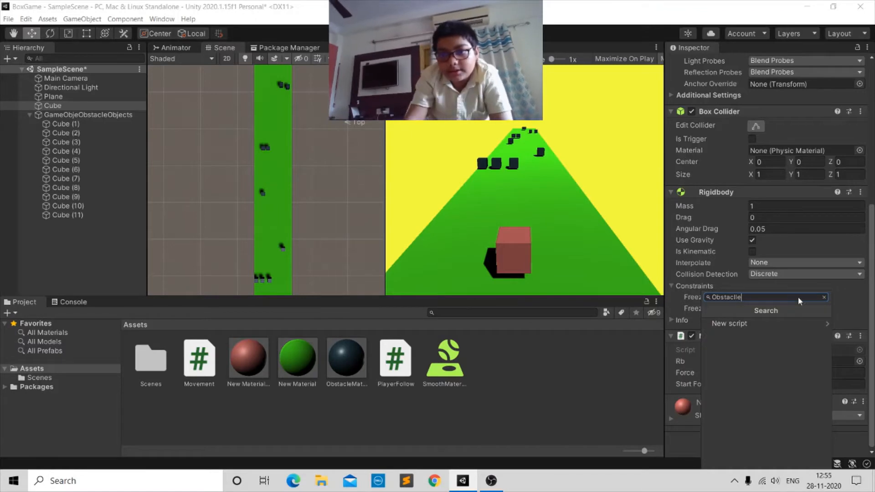
key("BackSpace")
key("BackSpace")
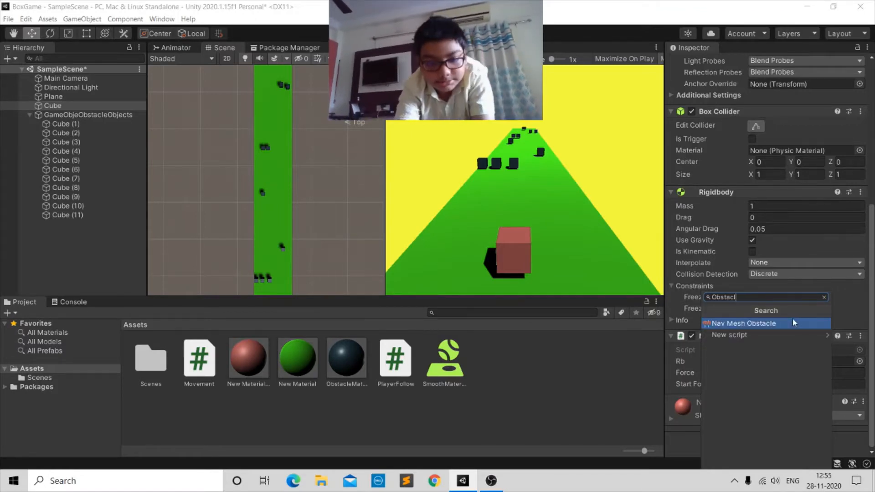
left_click(793, 323)
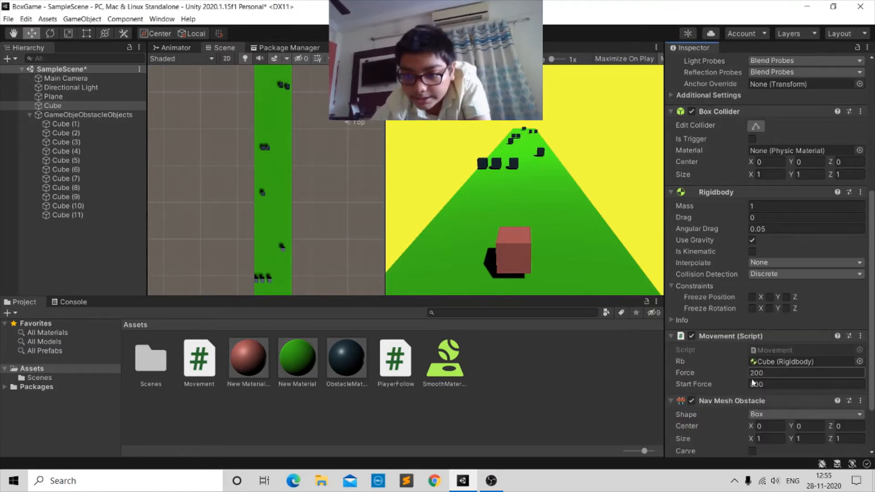
right_click(743, 397)
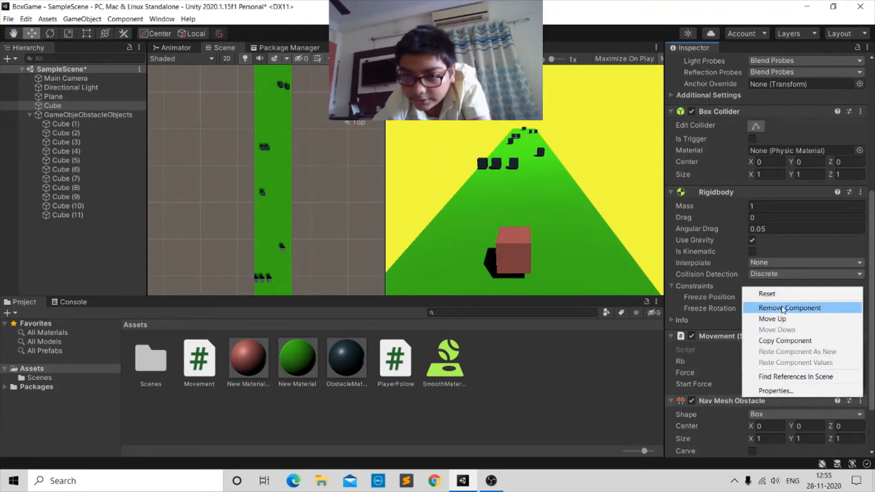
left_click(783, 308)
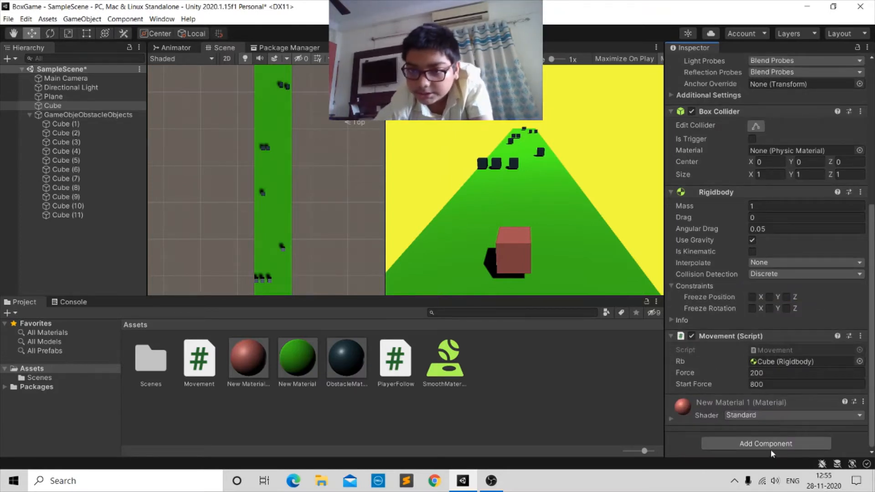
Create a new script named Obstacle and add it to the player Cube.
left_click(770, 448)
left_click(772, 335)
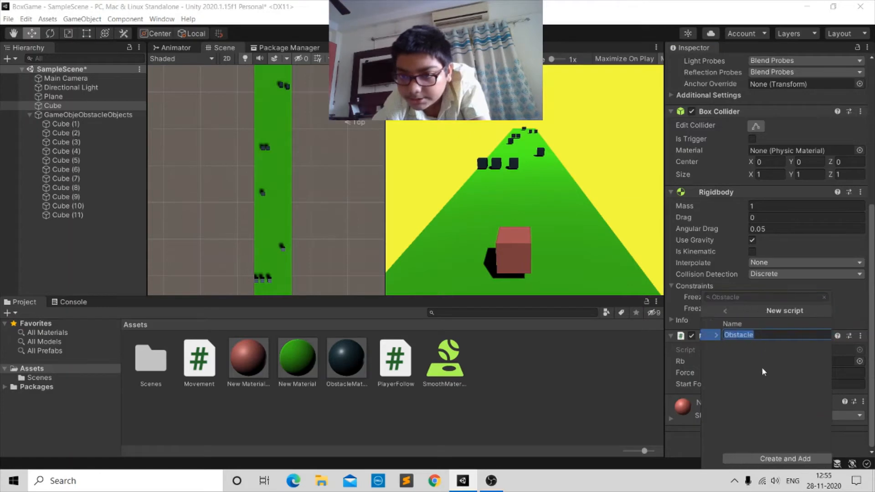
left_click(757, 456)
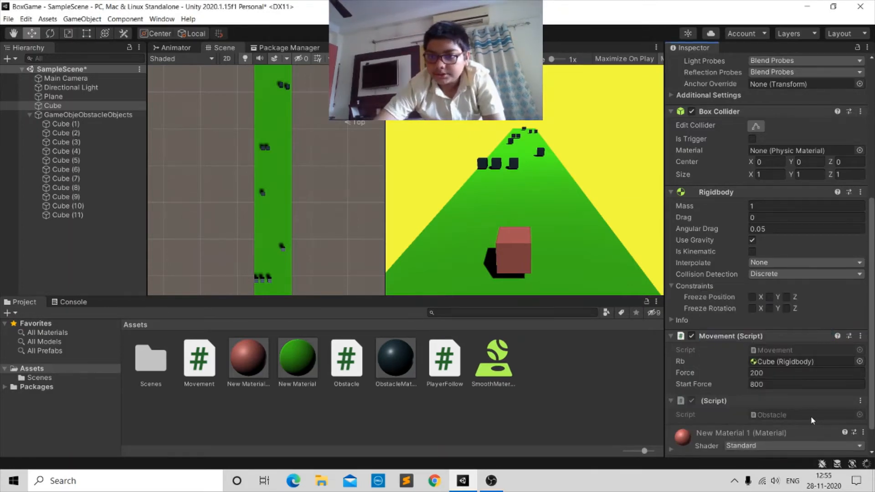
Open the Obstacle script in Visual Studio and place the cursor inside the empty Start method.
left_click(751, 384)
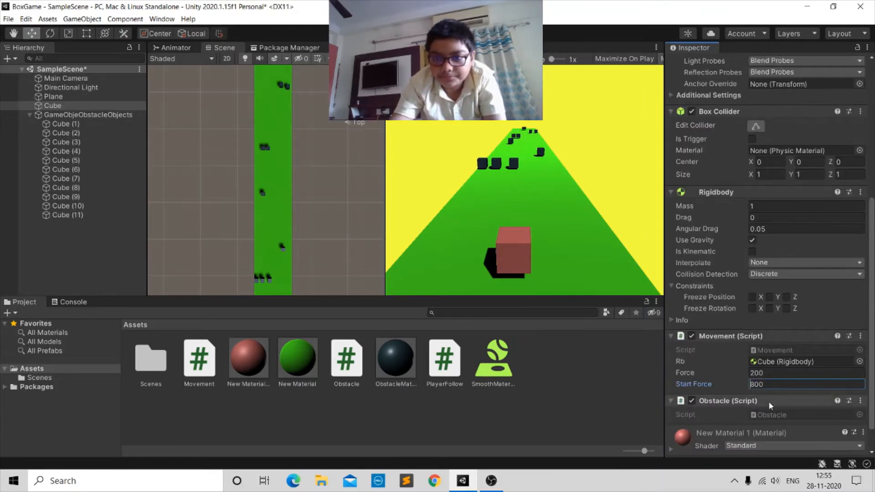
left_click(779, 416)
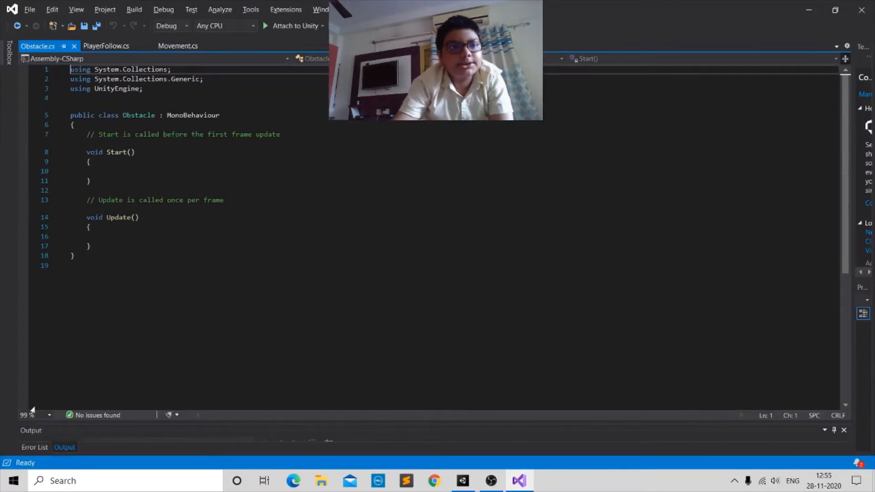
left_click(103, 172)
left_click(91, 227)
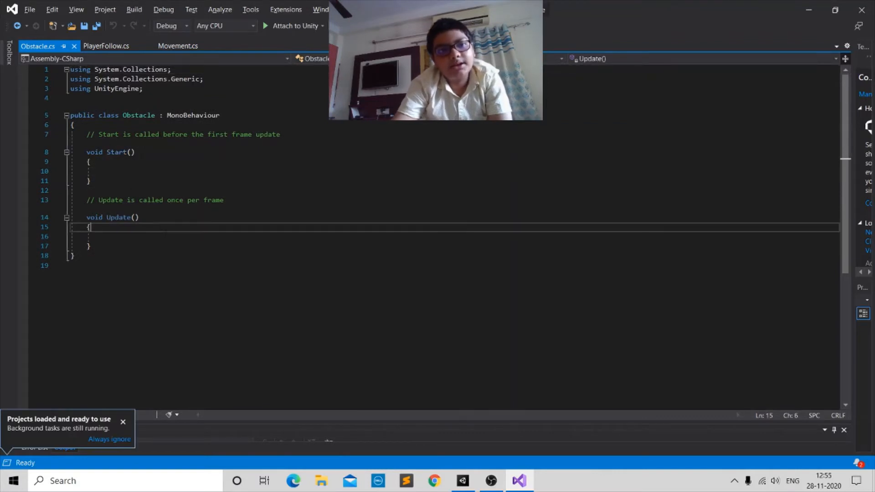
left_click(103, 236)
left_click(90, 124)
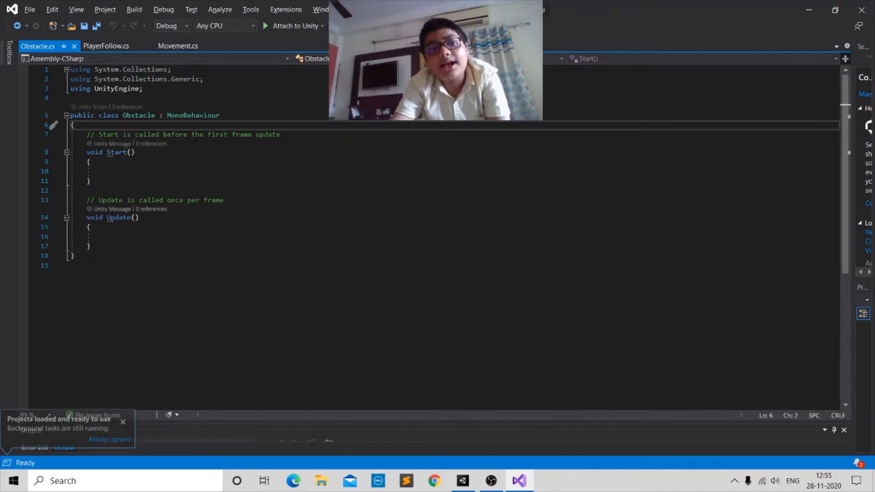
left_click(165, 170)
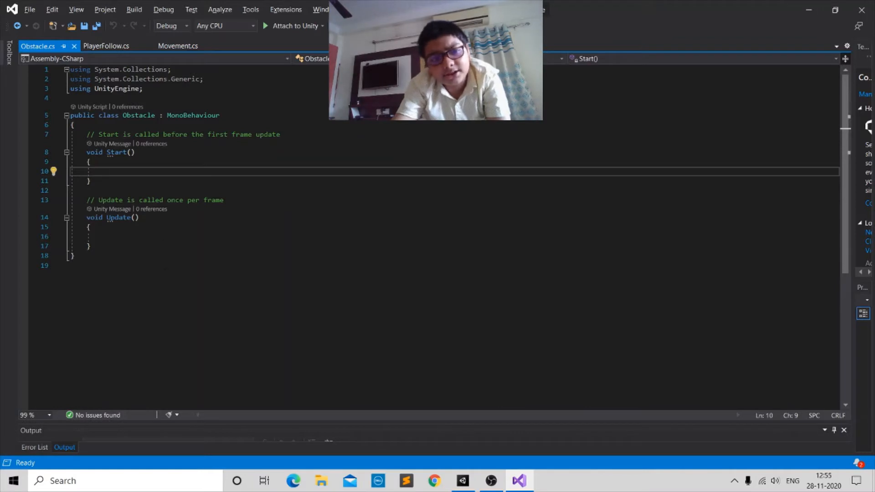
Add an OnCollisionEnter method with a Collision parameter below the Update method in the Obstacle script.
left_click(245, 217)
left_click(245, 236)
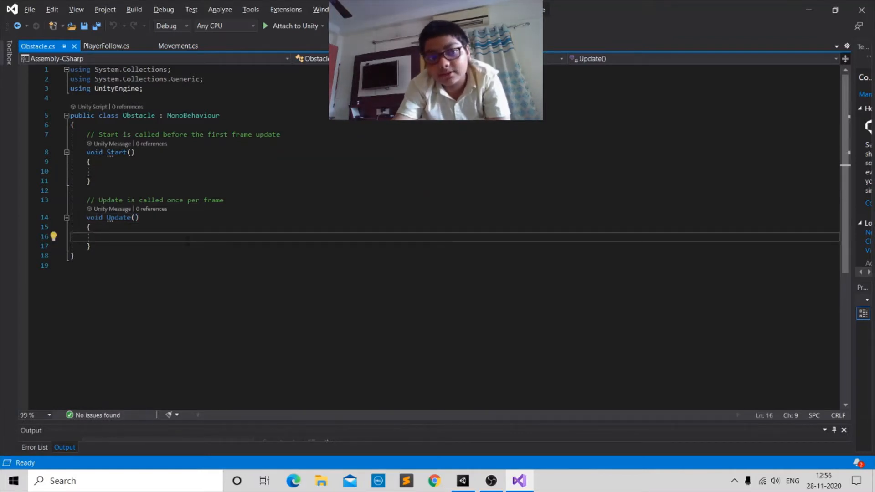
left_click(186, 245)
key("Return")
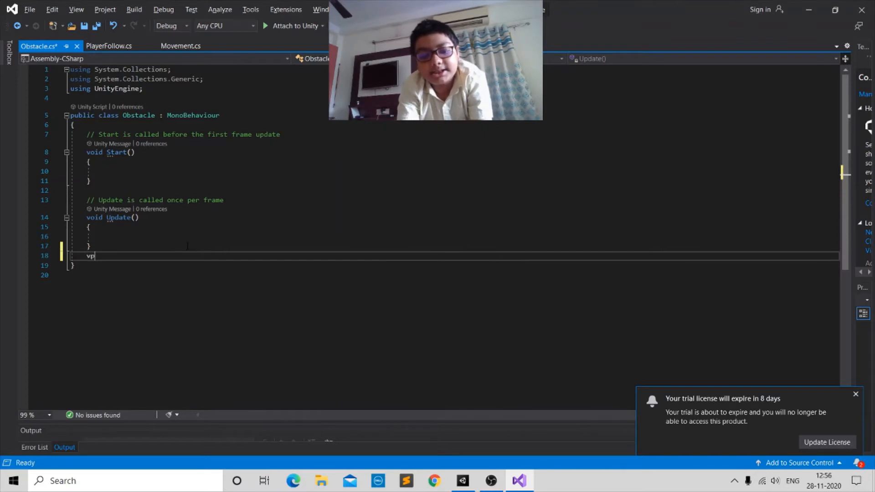
key("BackSpace")
type("oid ")
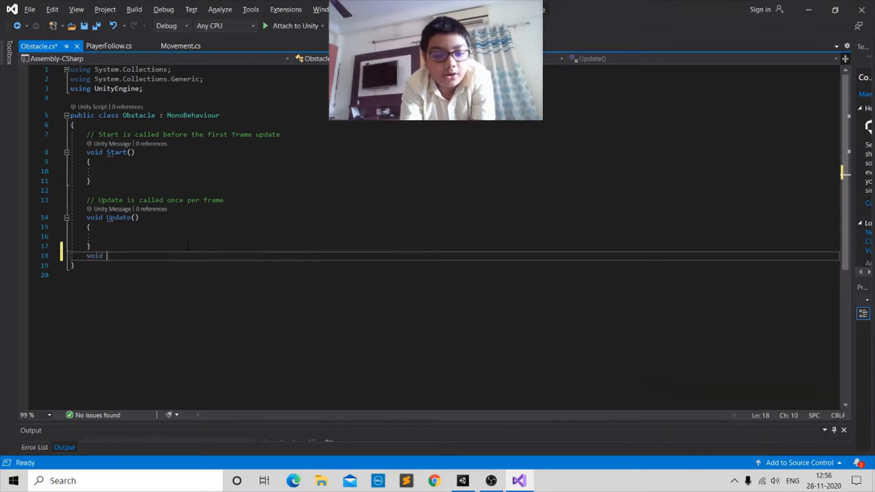
type("Onco")
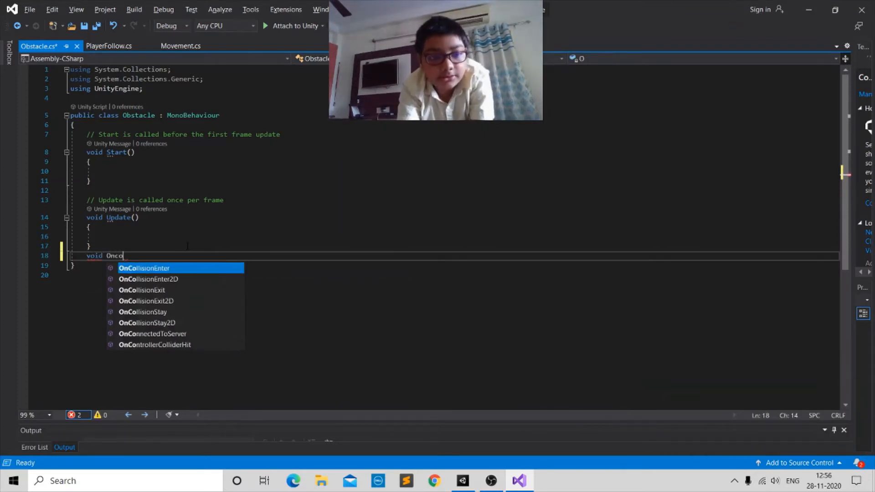
type("l")
key("Tab")
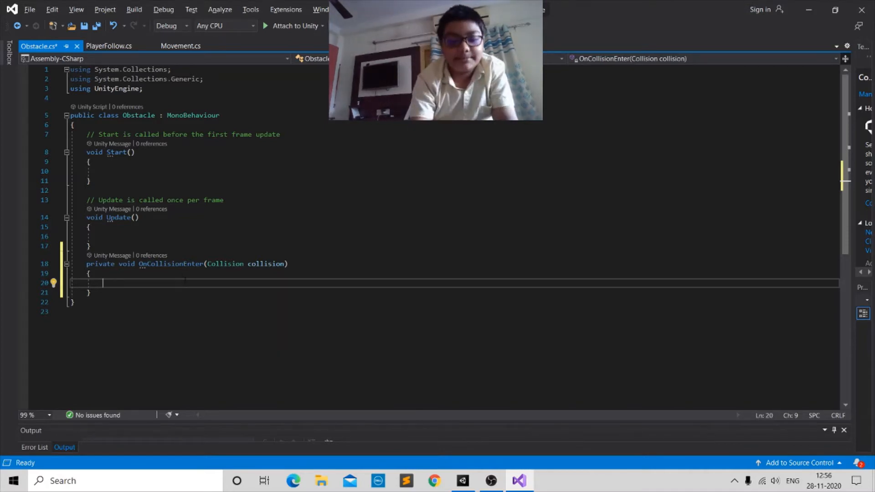
Examine the Collision type and the collision parameter in the OnCollisionEnter method's signature.
type("i")
key("BackSpace")
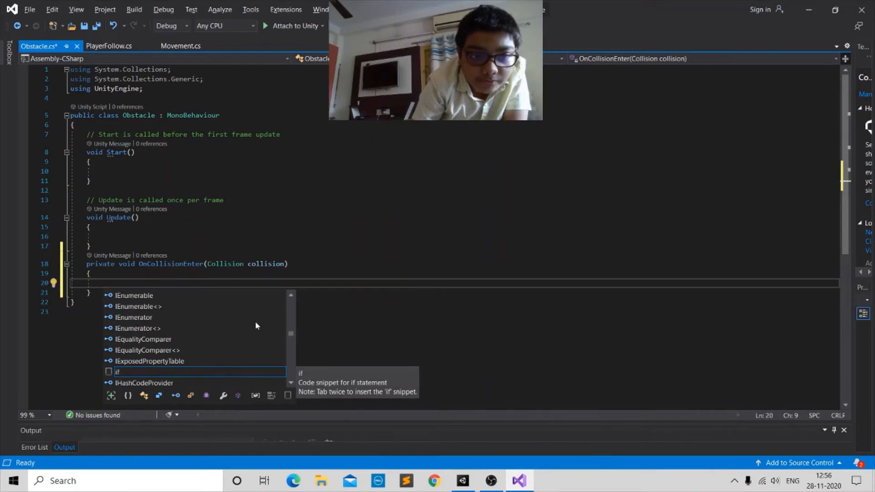
double_click(234, 266)
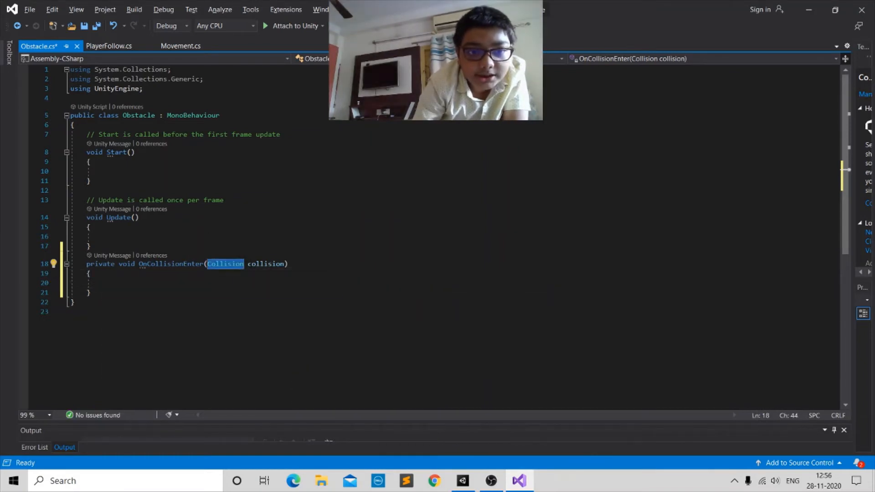
double_click(266, 265)
double_click(235, 265)
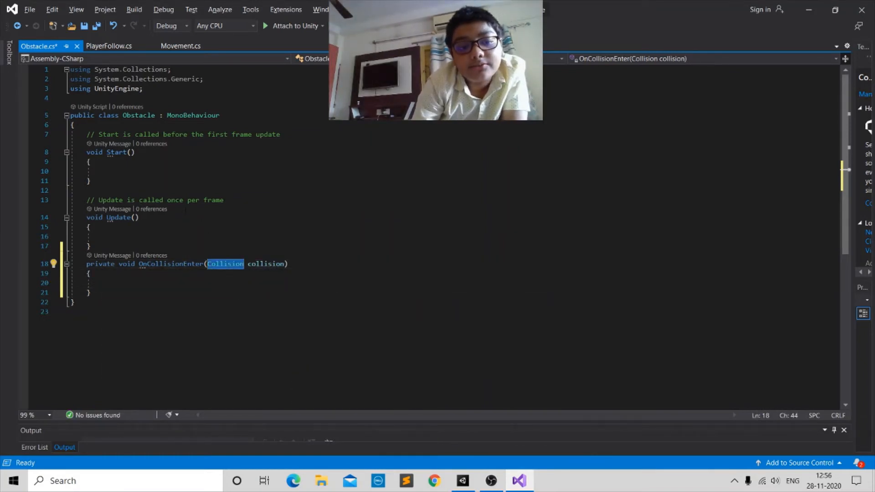
left_click(280, 266)
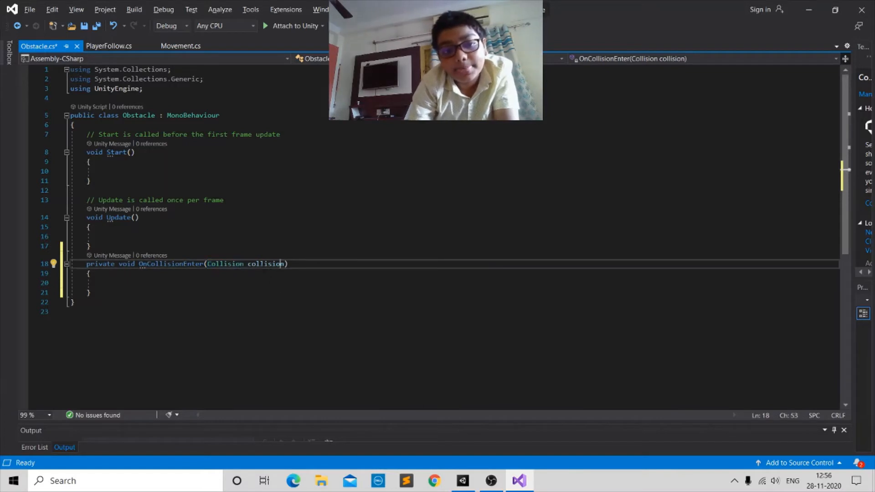
double_click(230, 265)
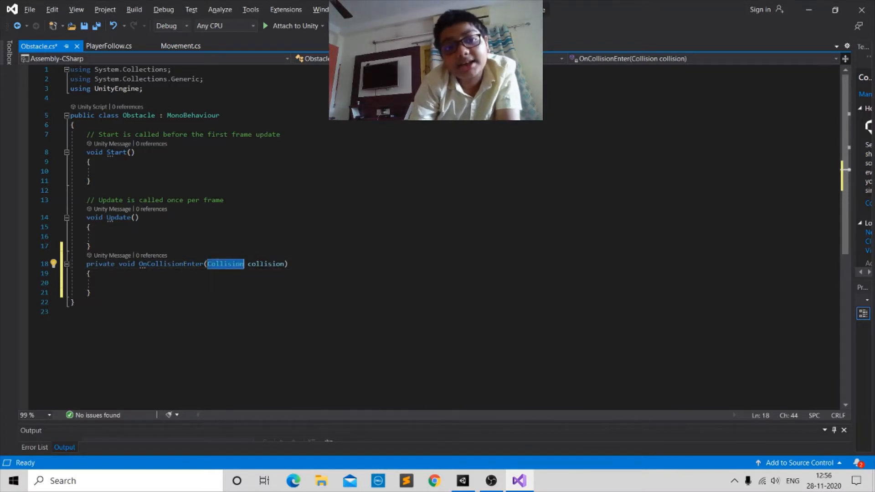
double_click(263, 266)
left_click(269, 294)
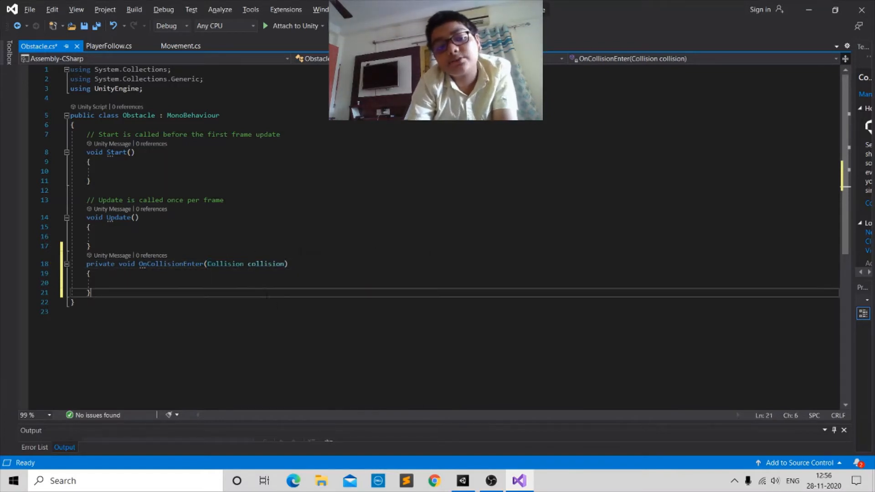
left_click(259, 283)
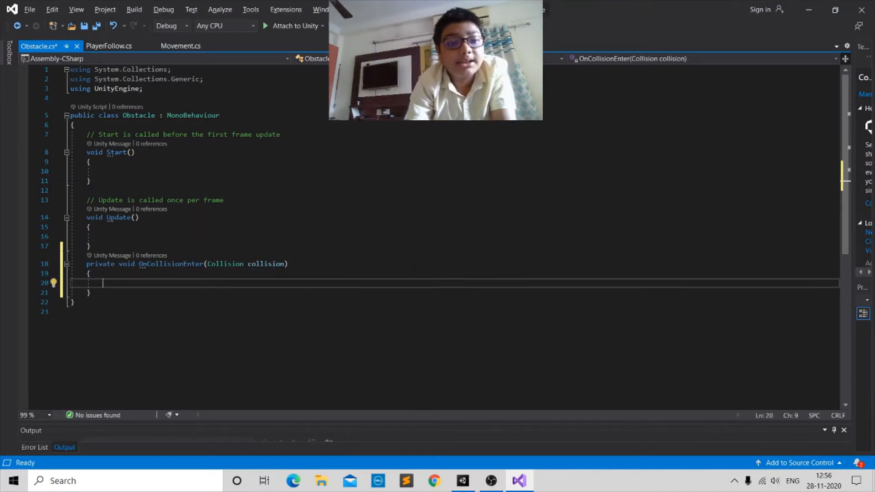
left_click(274, 265)
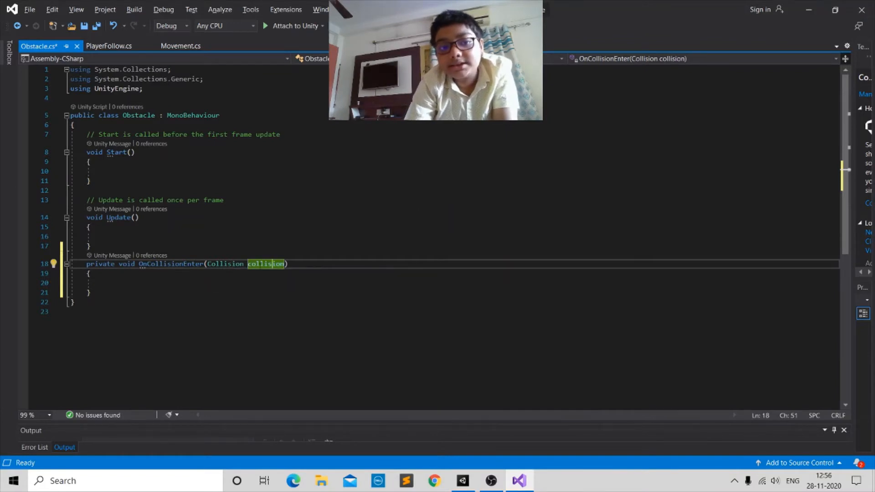
double_click(250, 266)
left_click(249, 265)
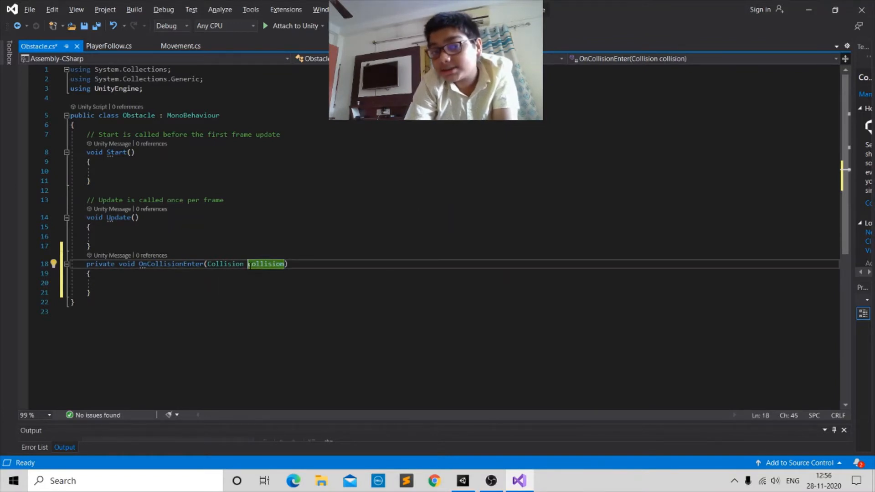
Inside OnCollisionEnter, write an if block that checks whether collision.gameObject.tag == "Obstacle".
left_click(223, 282)
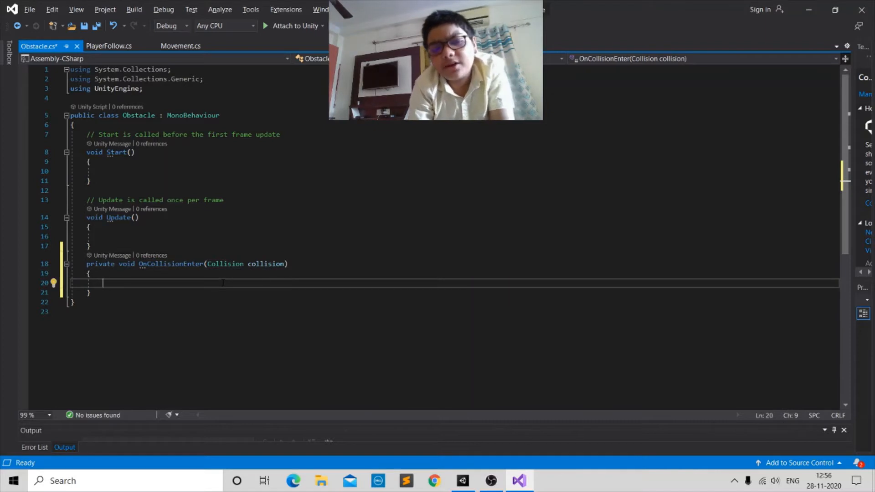
type("i")
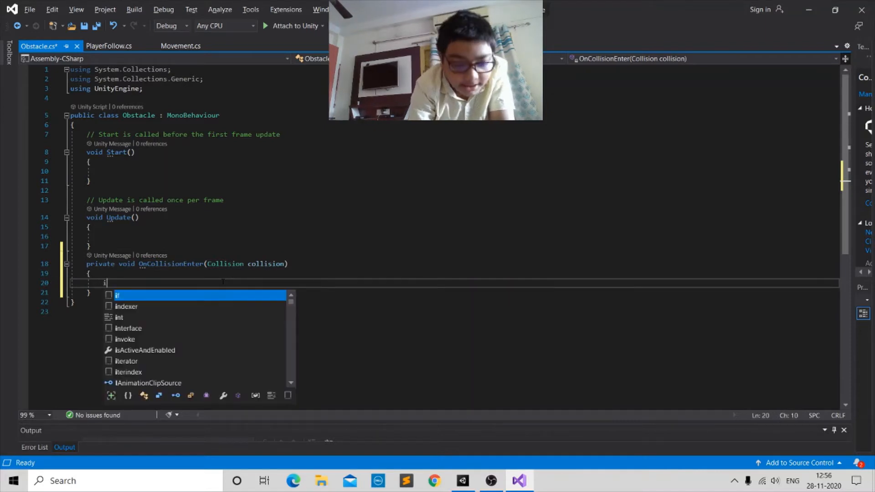
type("f(collision")
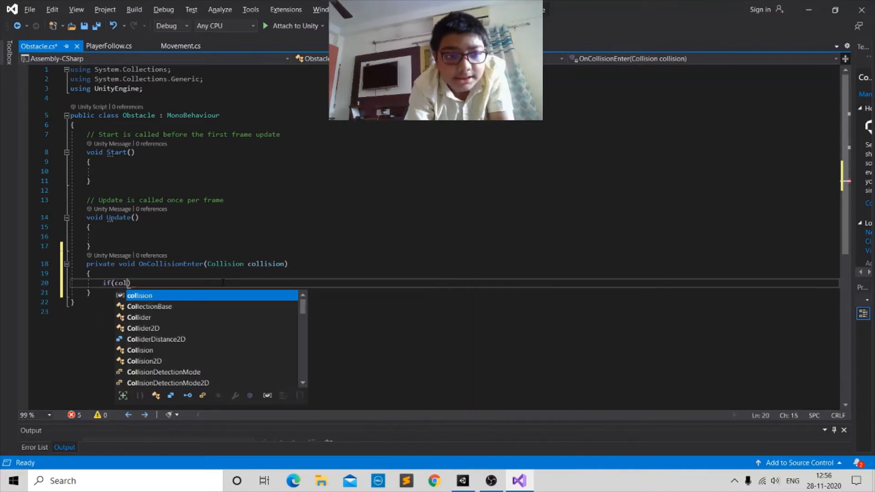
type(".gameObject")
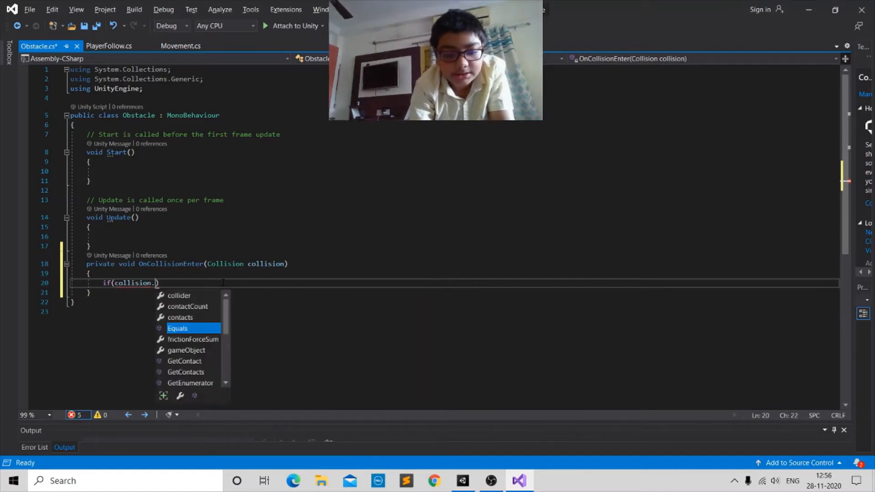
type(".tag")
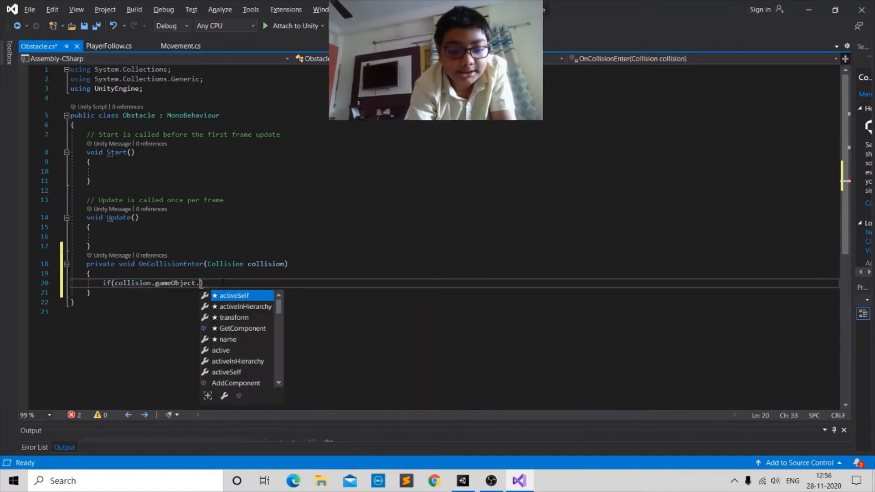
type("==")
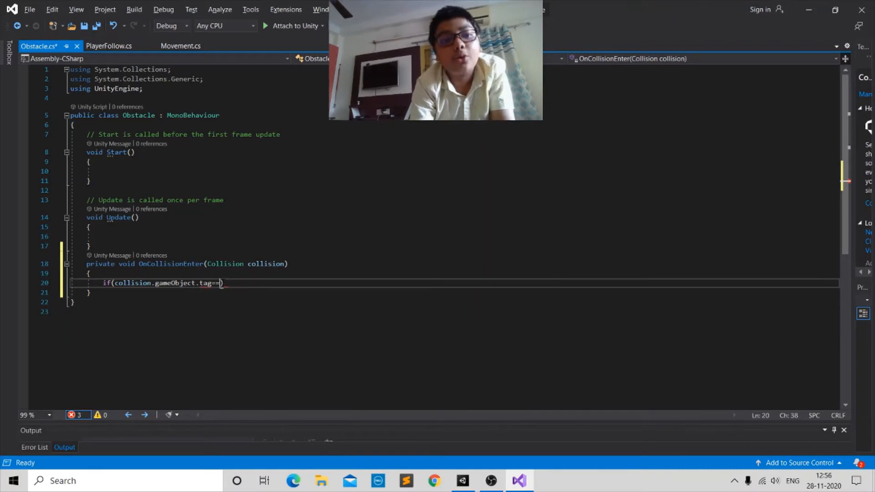
type("\"")
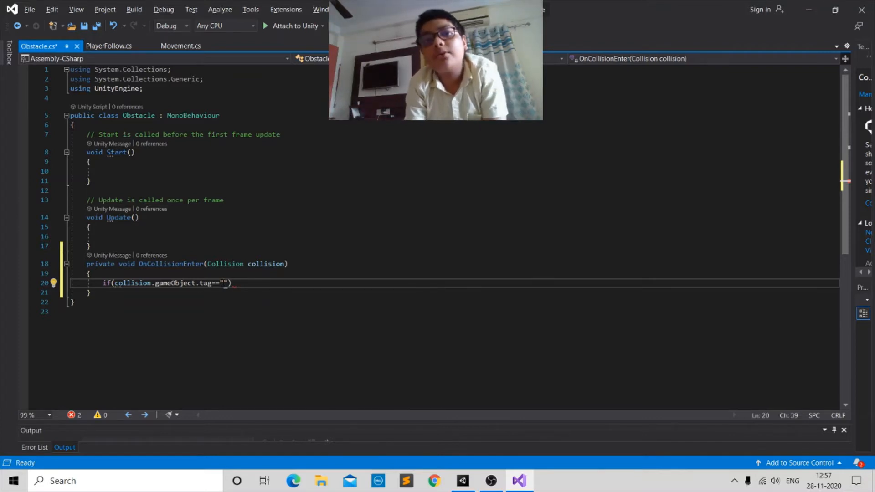
type("O")
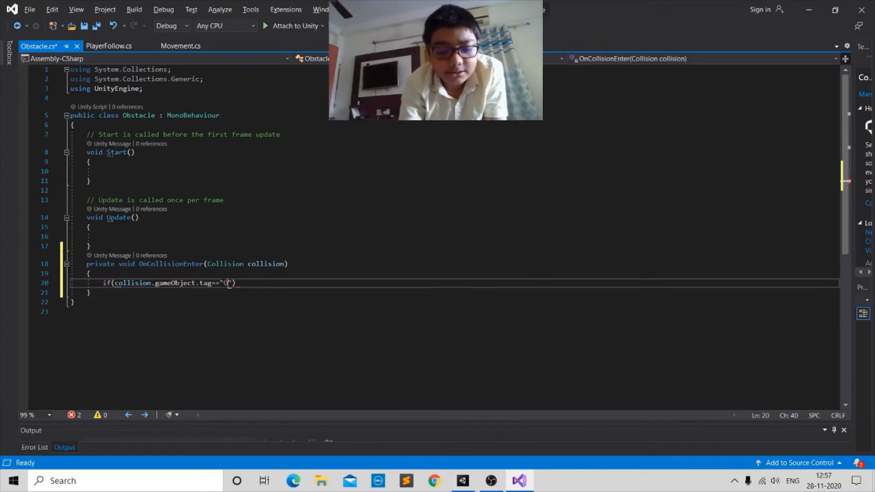
type("bstacle")
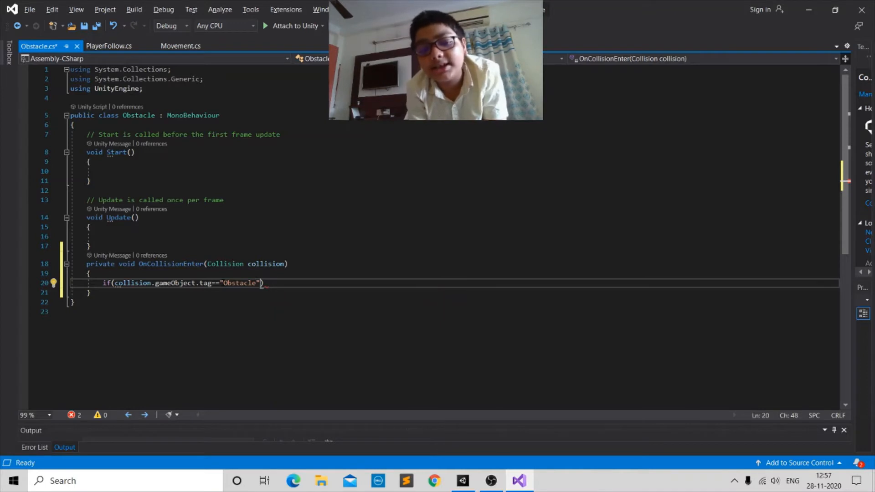
type(")")
key("Return")
type("{")
key("Return")
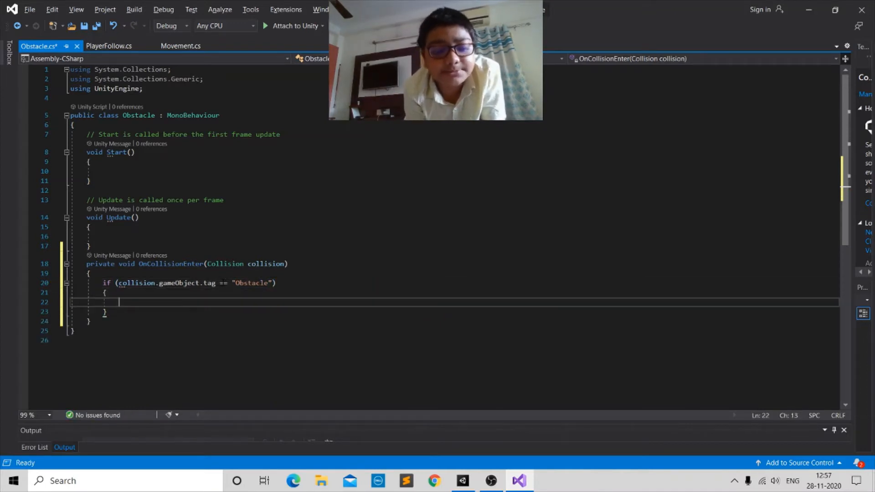
Insert Destroy(gameObject); in the if block's body and save the Obstacle script.
type("Des")
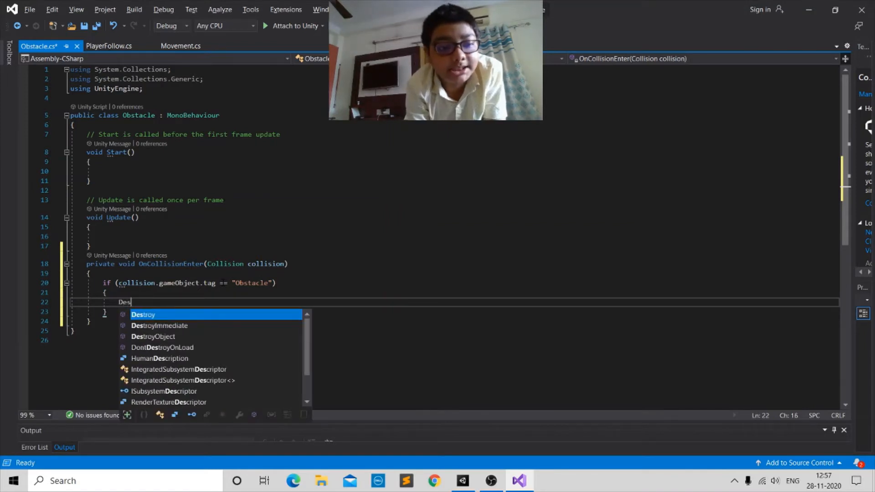
type("troy(gameObject")
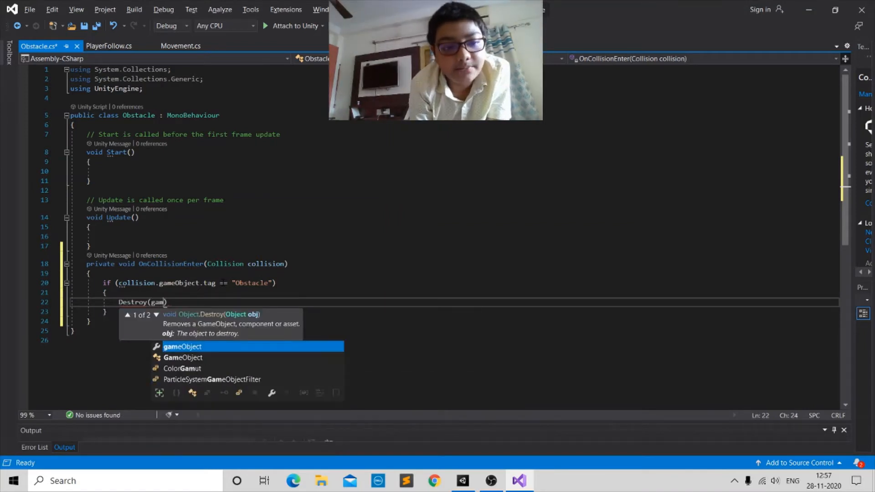
type(")")
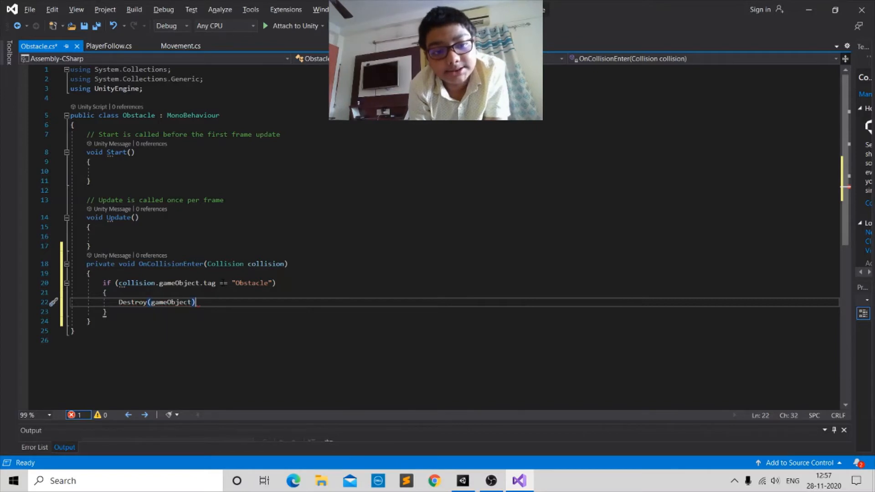
key("ctrl+s")
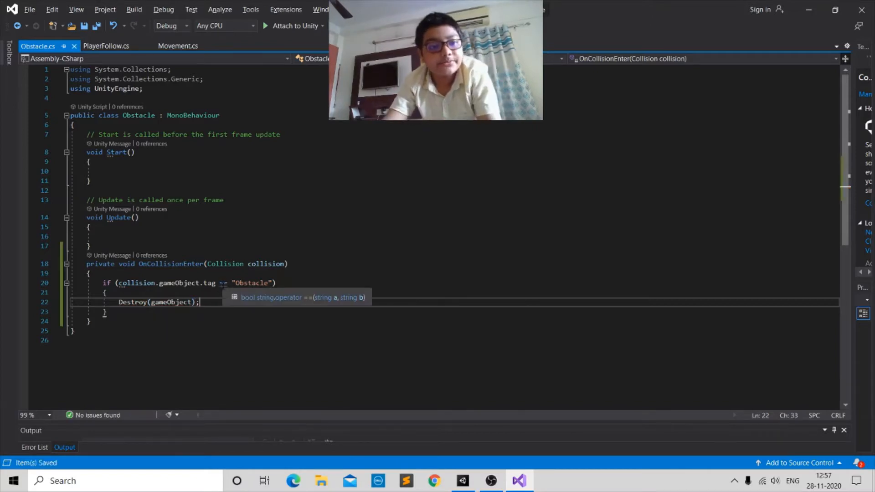
Switch to Unity and create a new tag named Obstacle in the project's tag list.
left_click(491, 481)
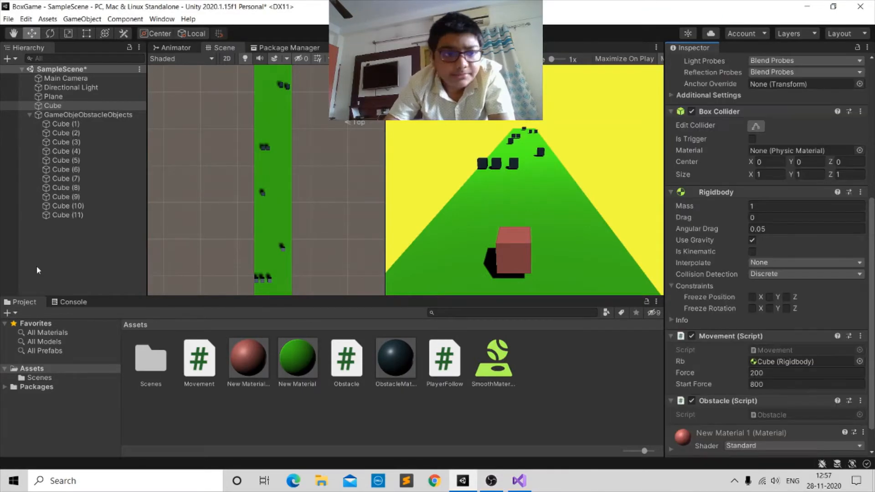
left_click(96, 123)
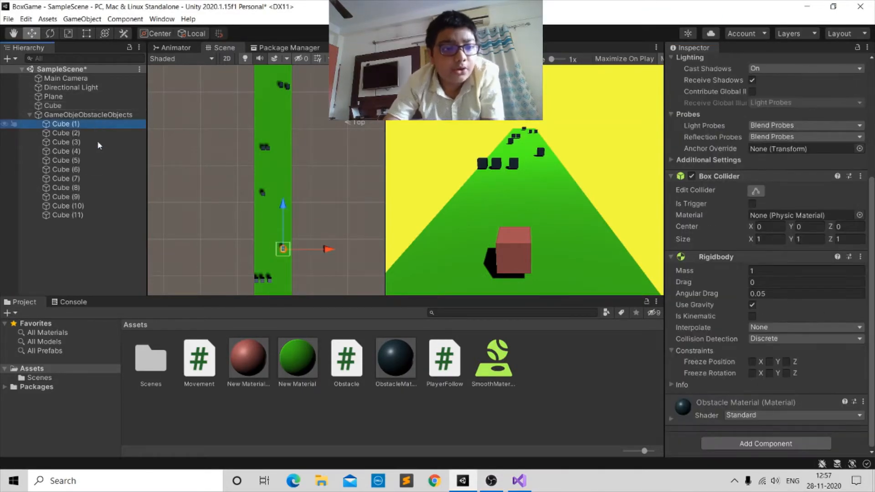
left_click(92, 216, "shift")
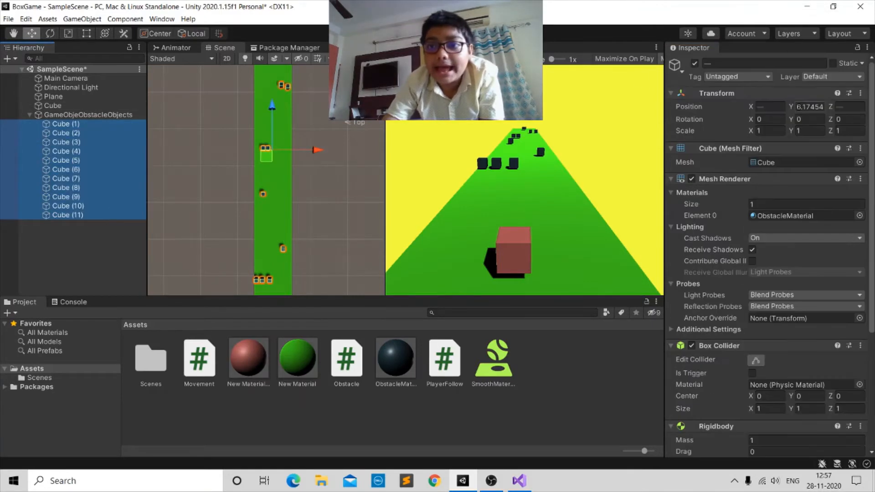
left_click(734, 78)
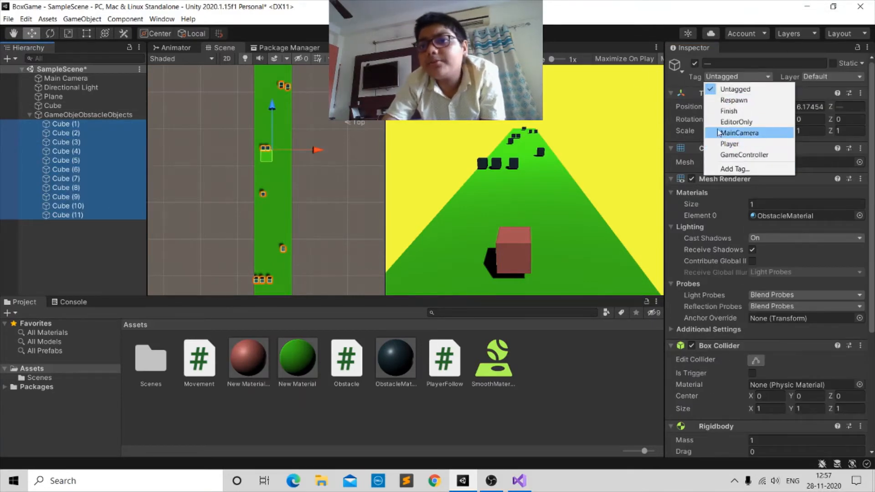
left_click(769, 171)
left_click(842, 118)
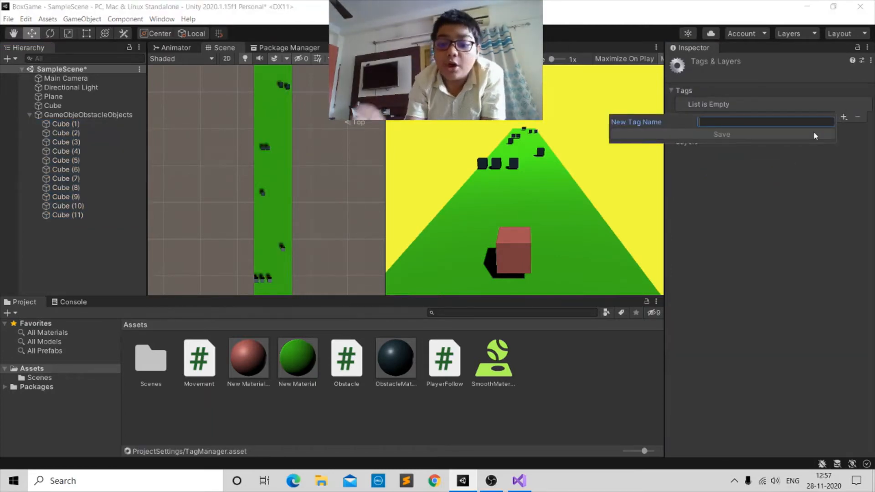
type("O")
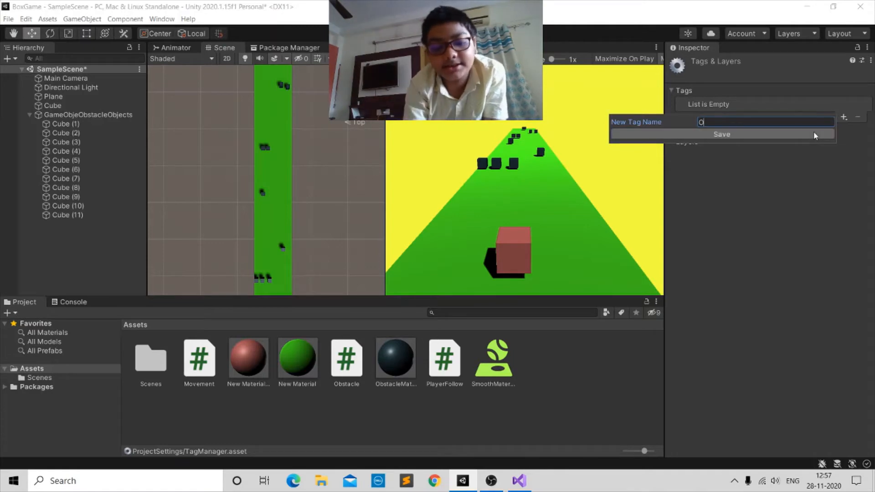
type("bstacle")
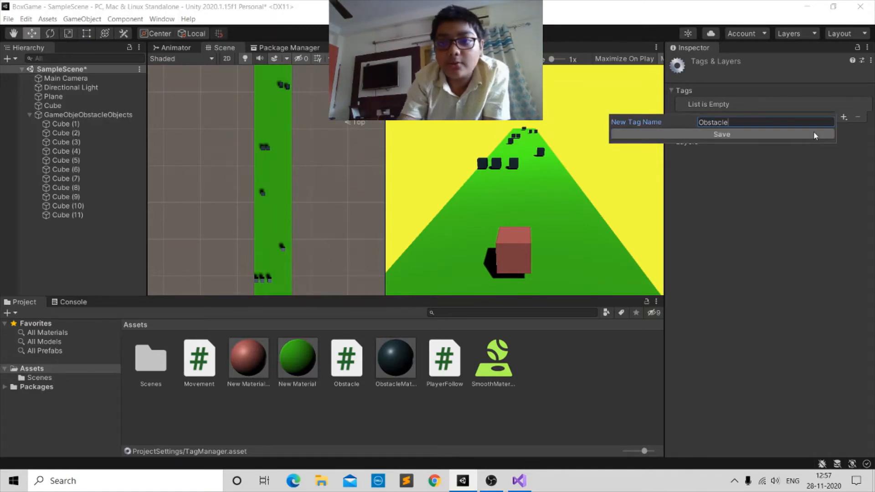
left_click(814, 133)
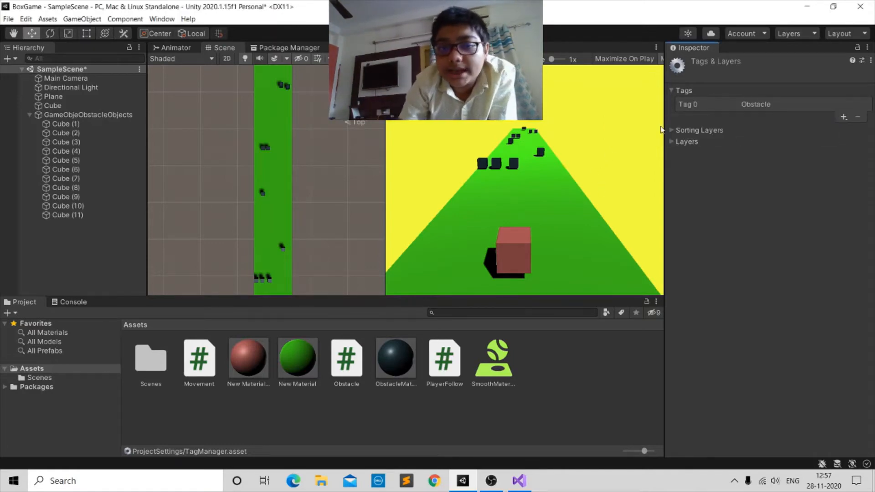
Assign the Obstacle tag to all the obstacle cubes, Cube (1) through Cube (11).
left_click(65, 124)
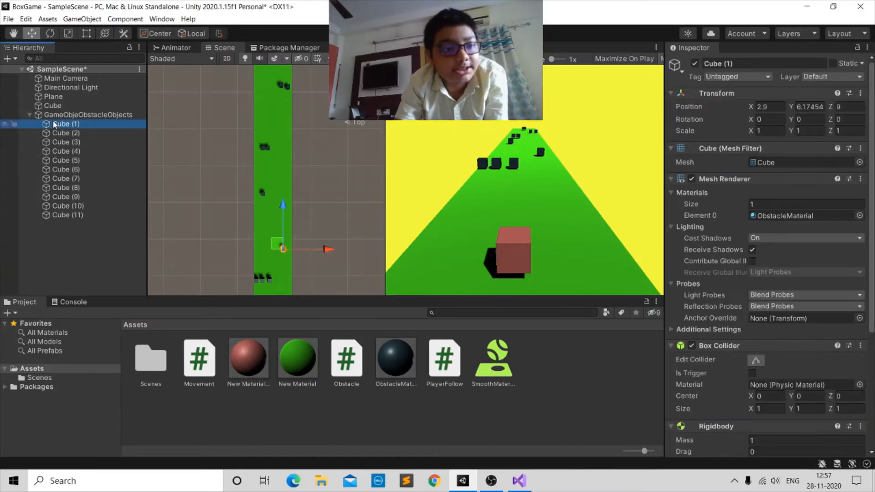
left_click(73, 215, "shift")
left_click(74, 215)
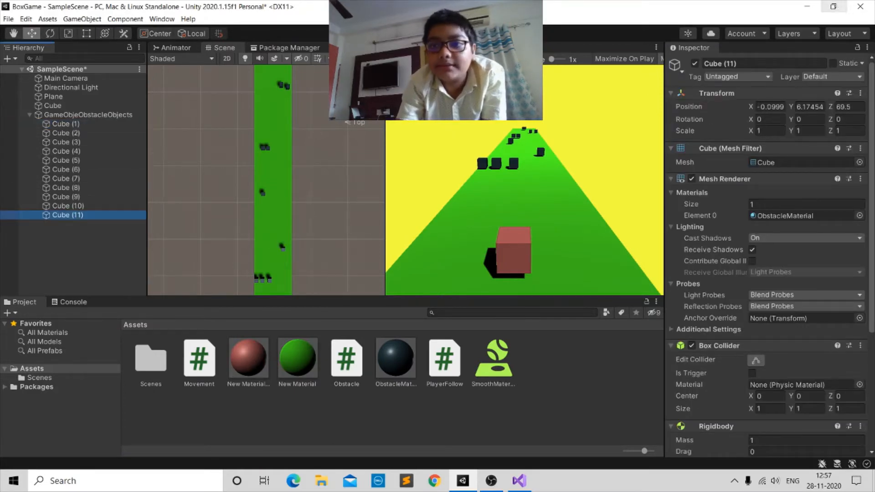
left_click(744, 78)
left_click(67, 127)
left_click(66, 124)
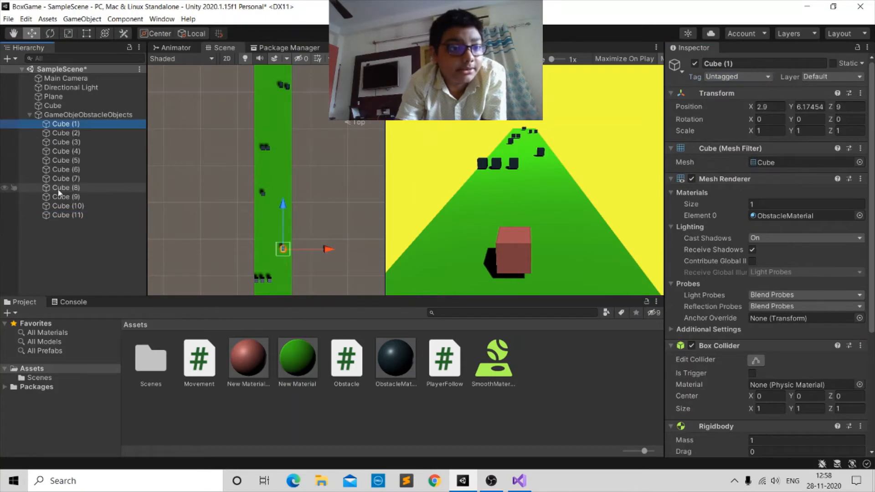
left_click(56, 215, "shift")
left_click(752, 75)
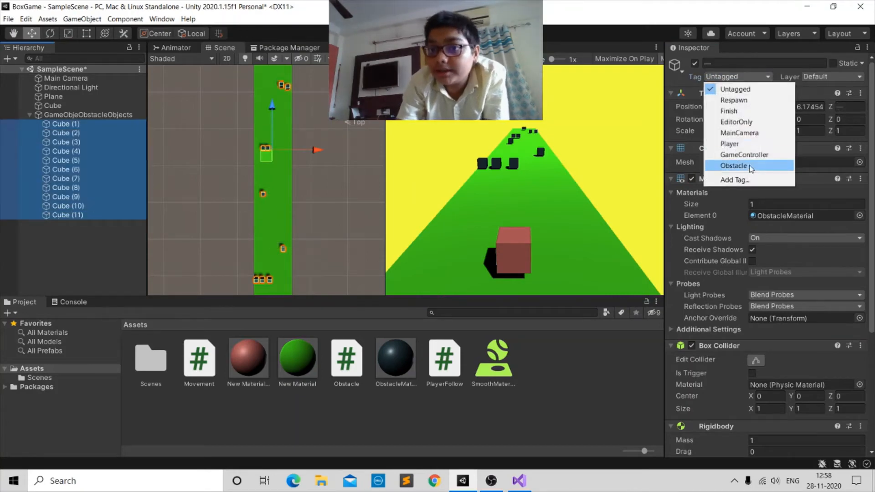
left_click(726, 166)
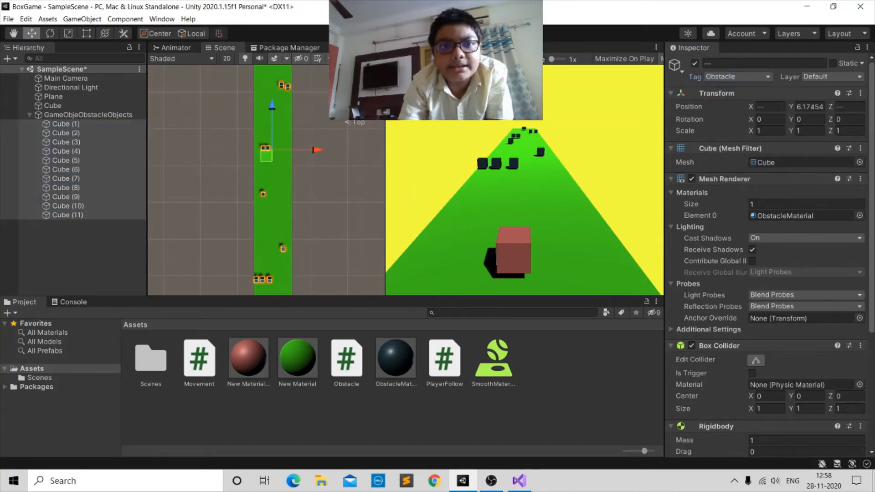
Play-test the game, steering the player cube into an obstacle, and stop play mode.
left_click(420, 34)
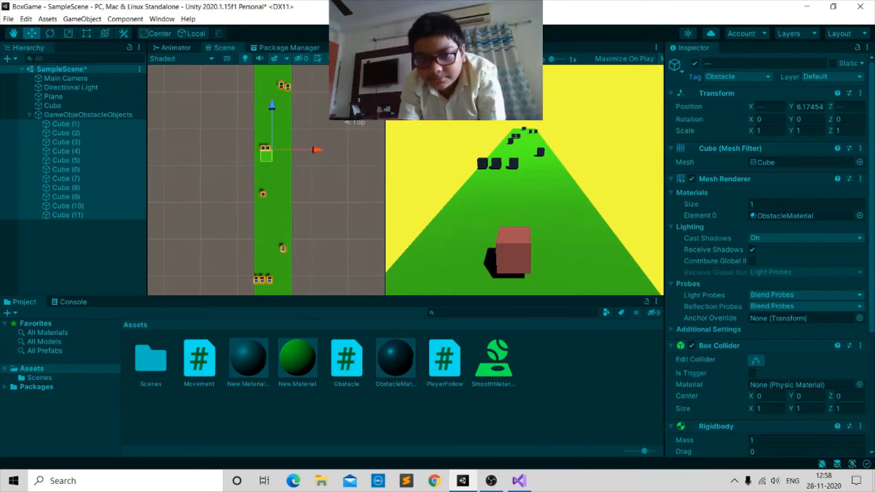
key("a")
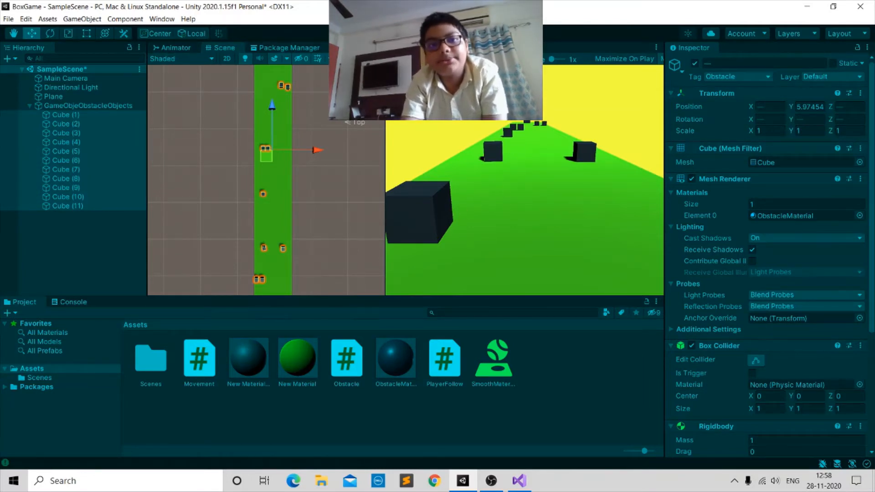
left_click(420, 34)
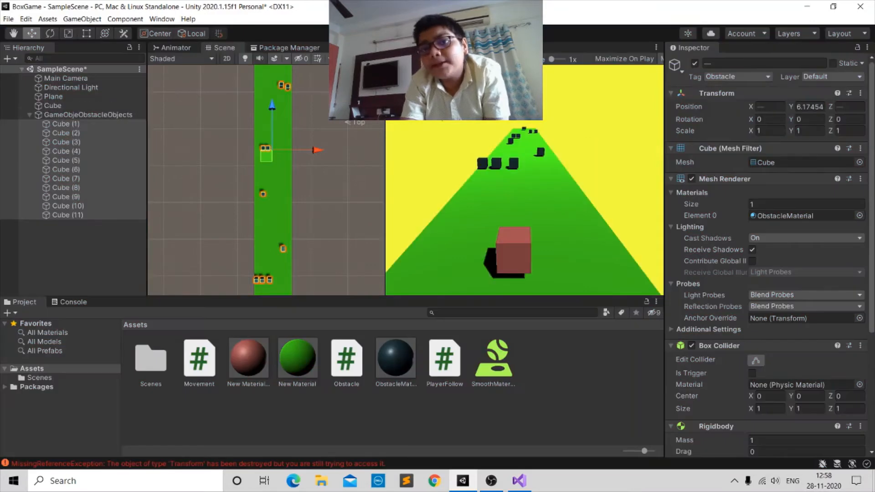
scroll(347, 187, "down", 7)
middle_click_drag(321, 178, 278, 157)
left_click_drag(278, 157, 276, 113)
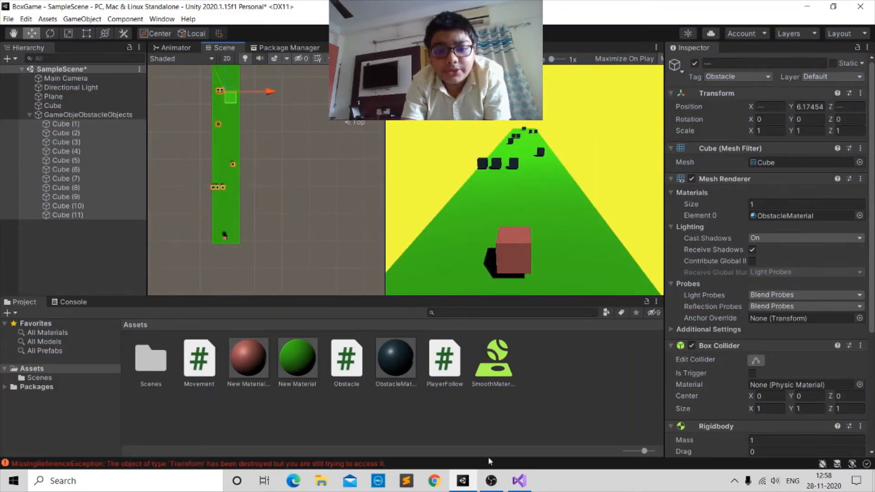
key("w")
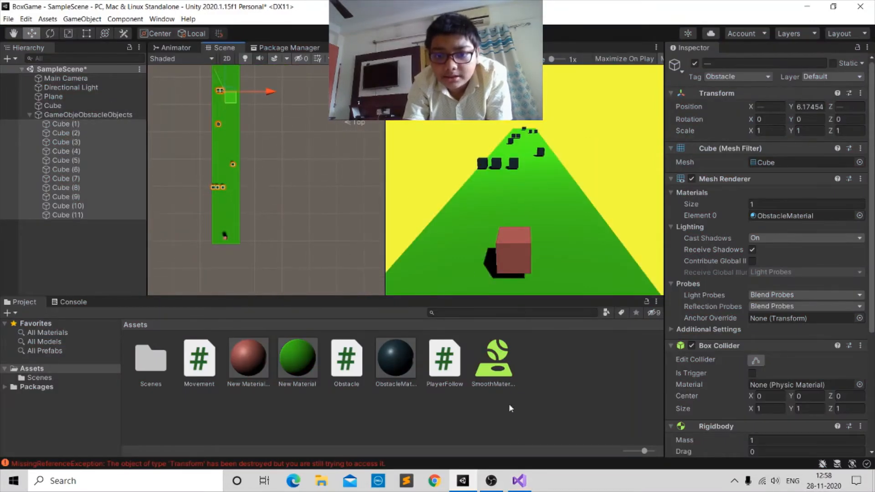
In Visual Studio, change the Destroy call's argument in OnCollisionEnter to collision.gameObject and save the Obstacle script.
left_click(519, 481)
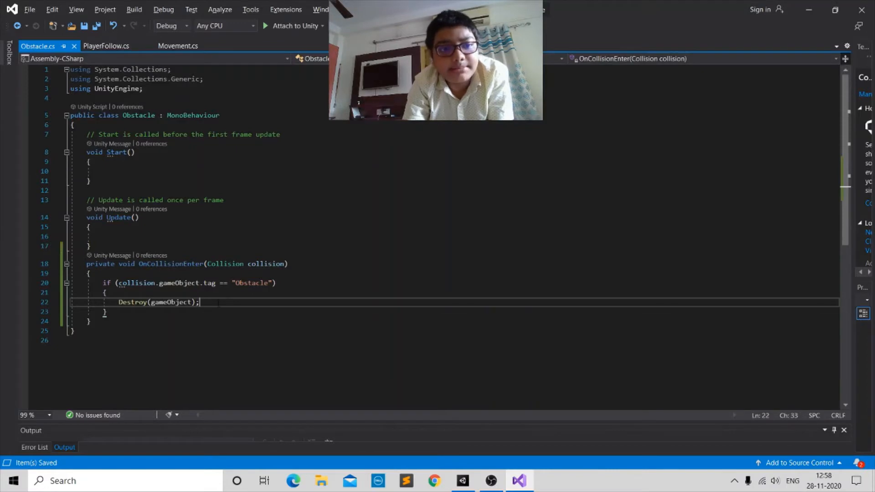
left_click_drag(218, 303, 127, 308)
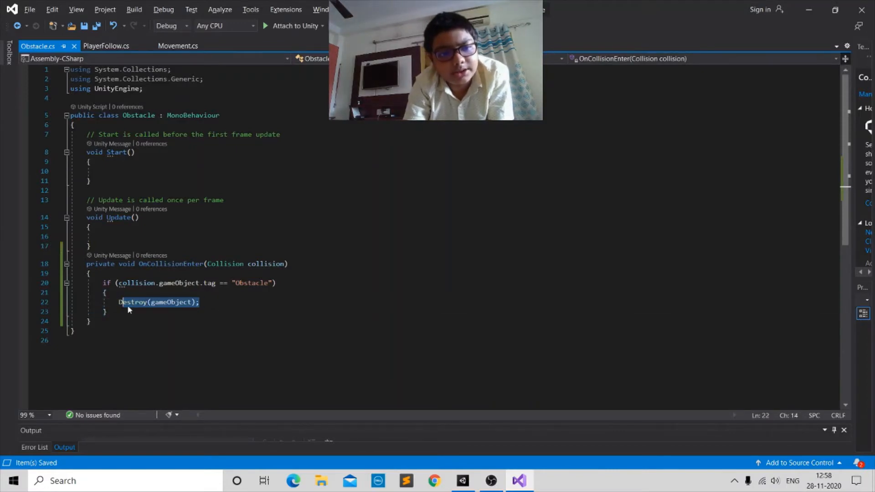
double_click(157, 302)
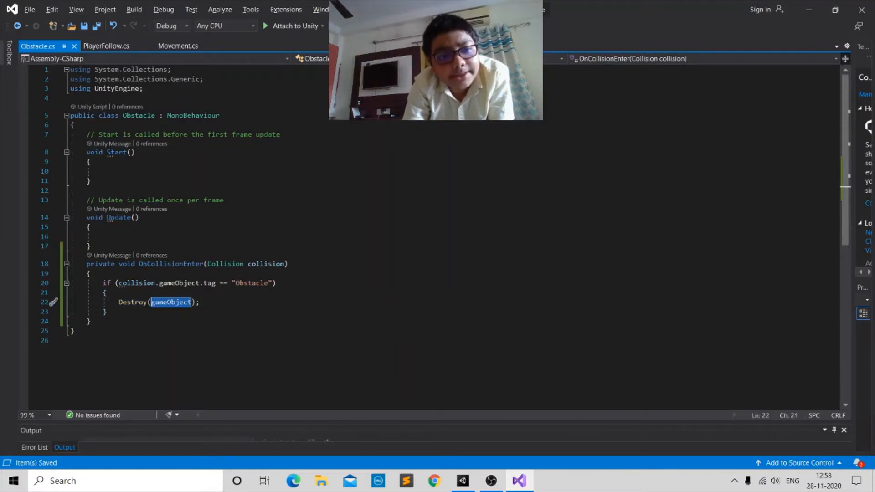
left_click(148, 303)
type("coll")
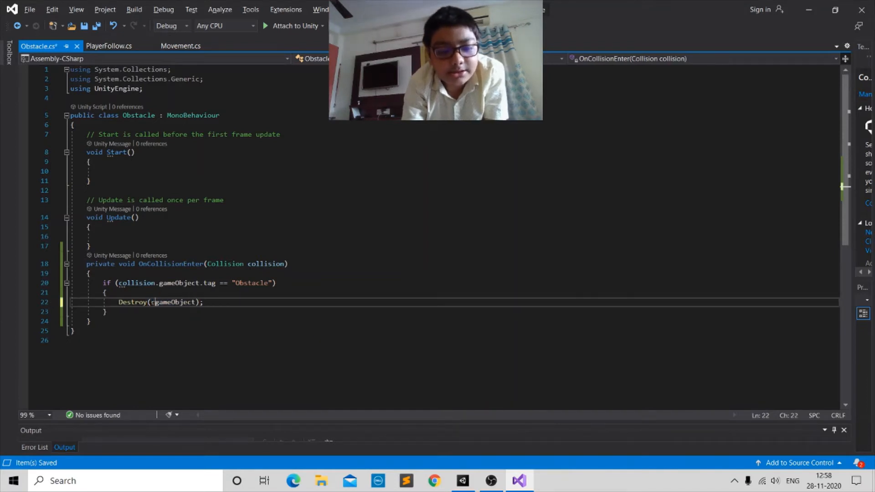
type("ison.")
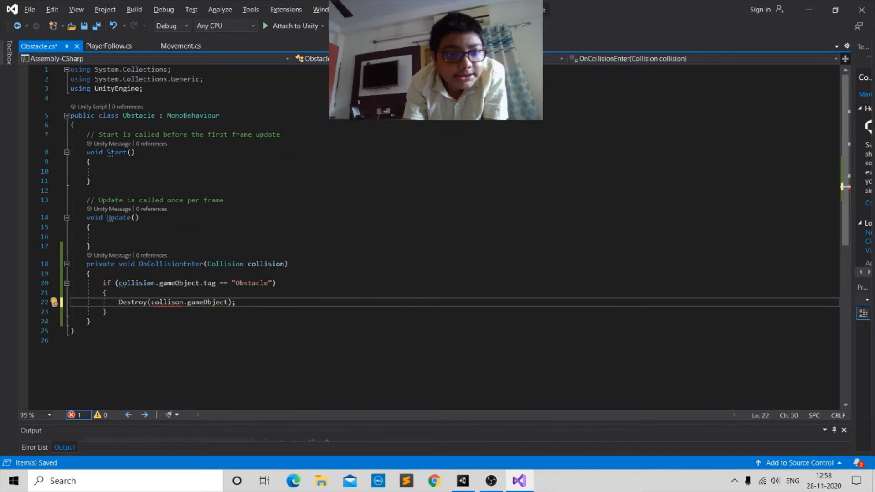
key("Left")
key("Left")
key("Left")
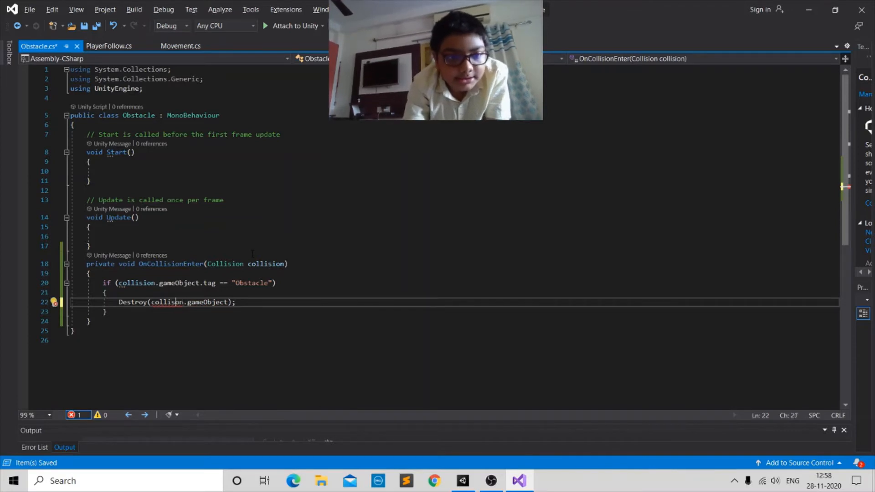
type("i")
left_click(228, 264)
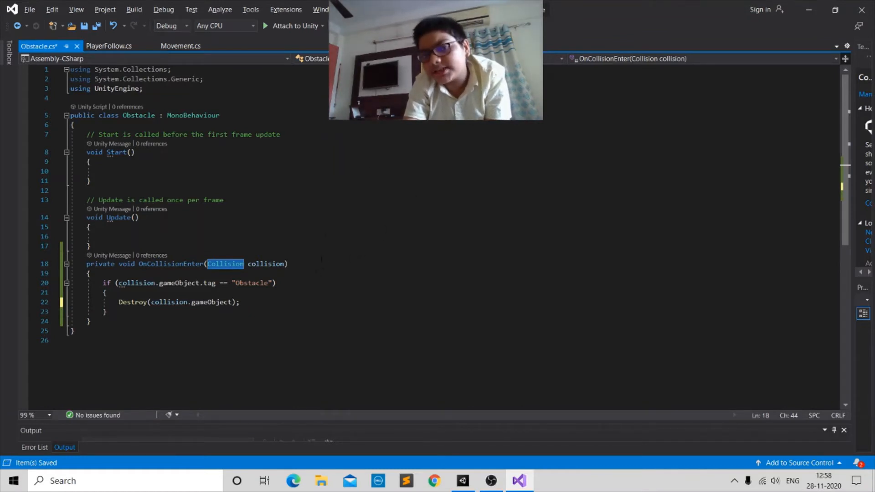
left_click(444, 303)
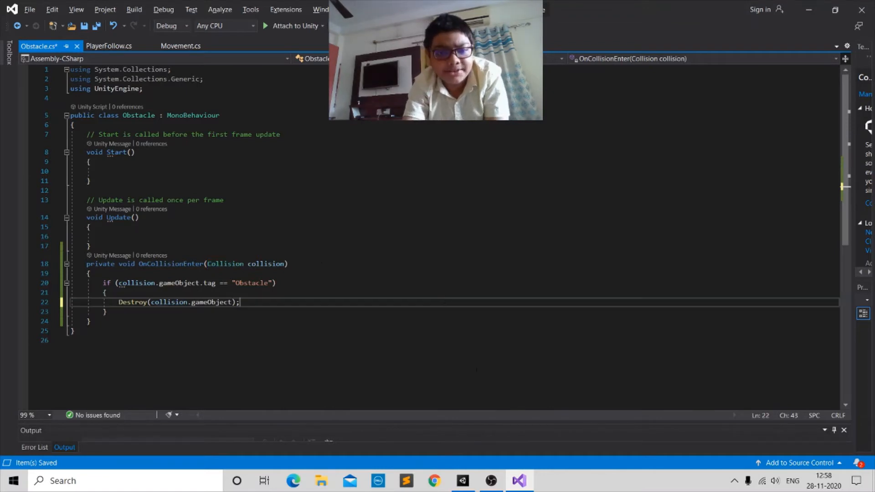
key("ctrl+s")
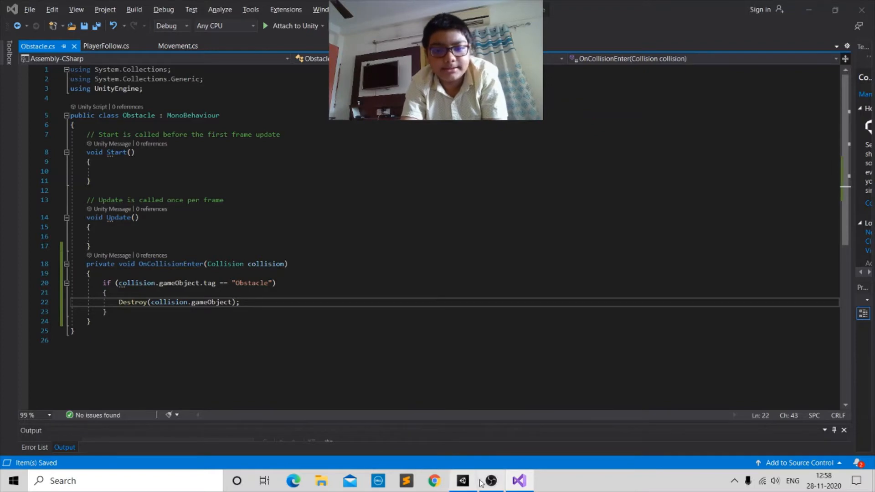
Return to Unity and play-test the edited collision script in two runs, stopping play mode after each.
mouse_move(463, 481)
left_click(465, 457)
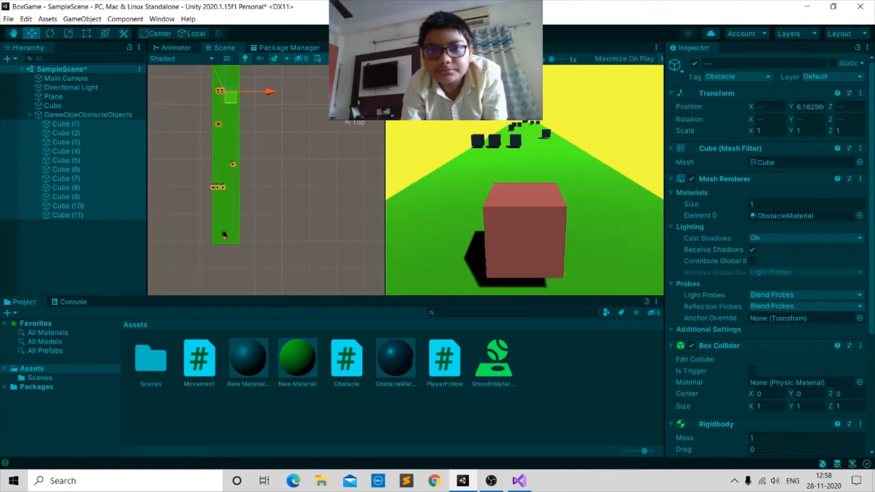
key("d")
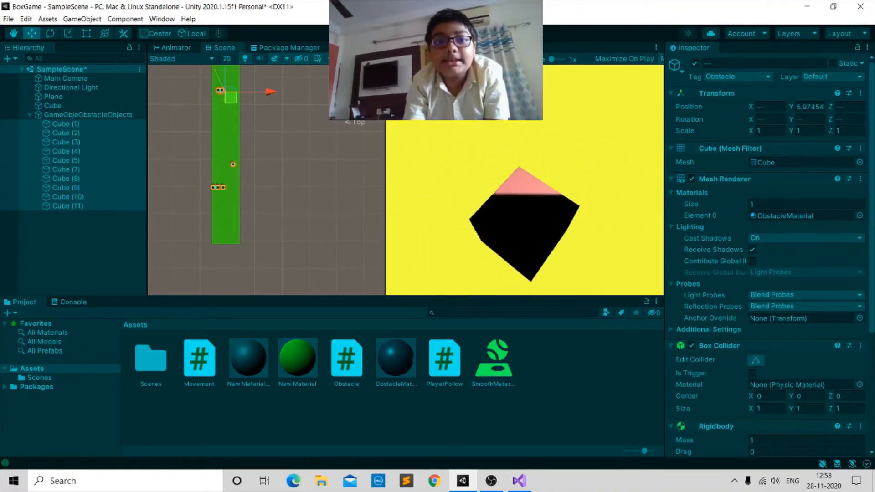
key("ctrl+p")
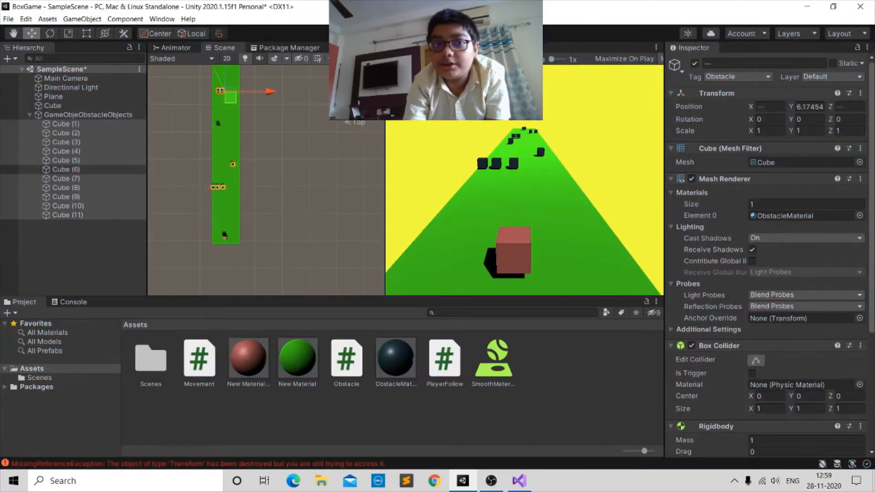
key("ctrl+p")
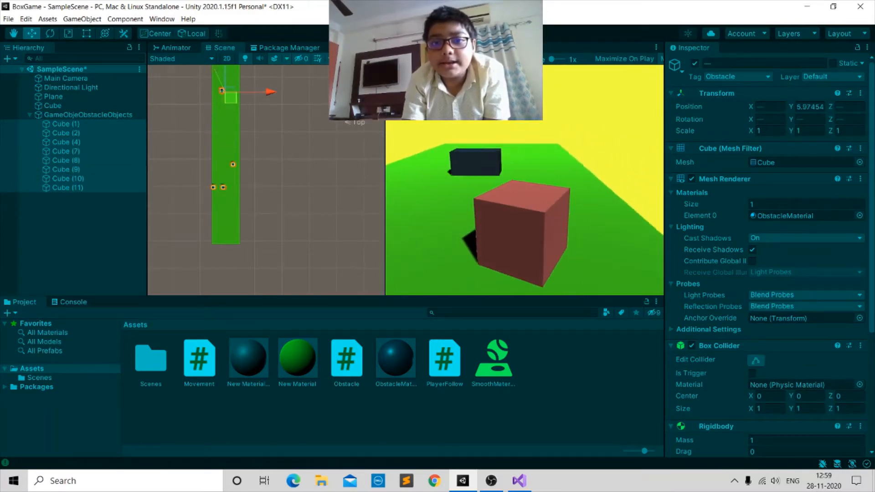
left_click(420, 33)
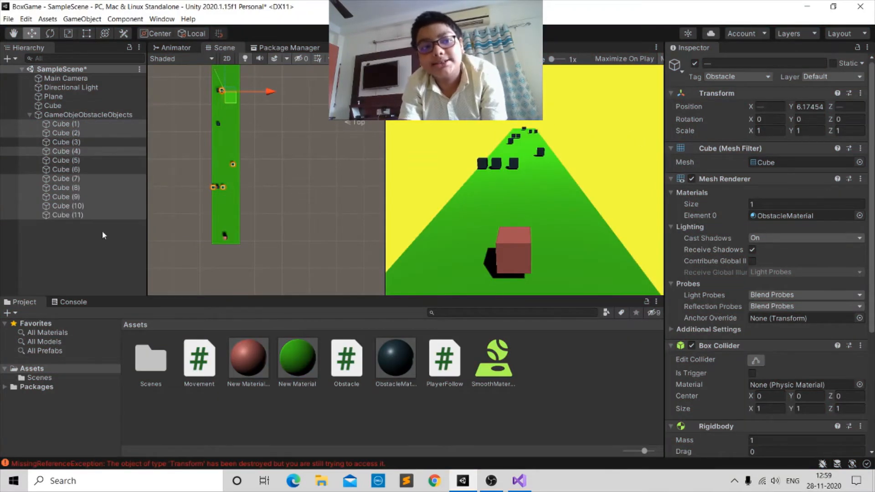
left_click(118, 225)
scroll(224, 165, "down", 4)
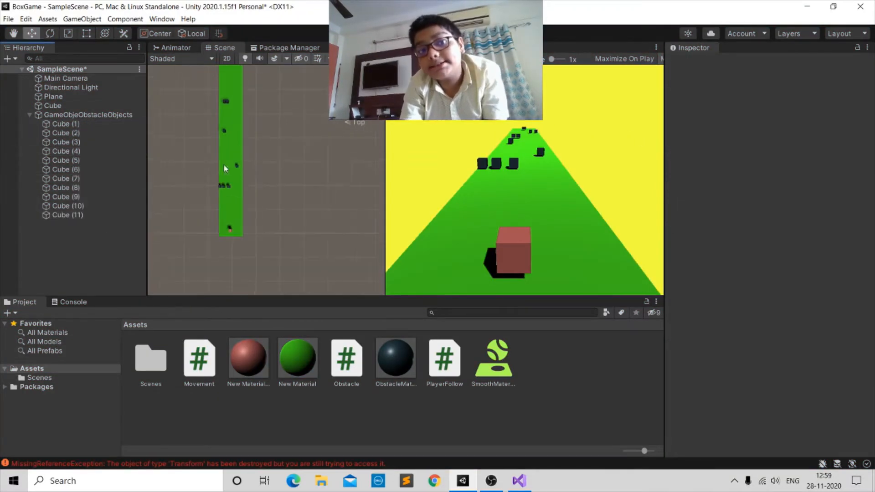
middle_click_drag(239, 203, 244, 97)
scroll(244, 103, "up", 6)
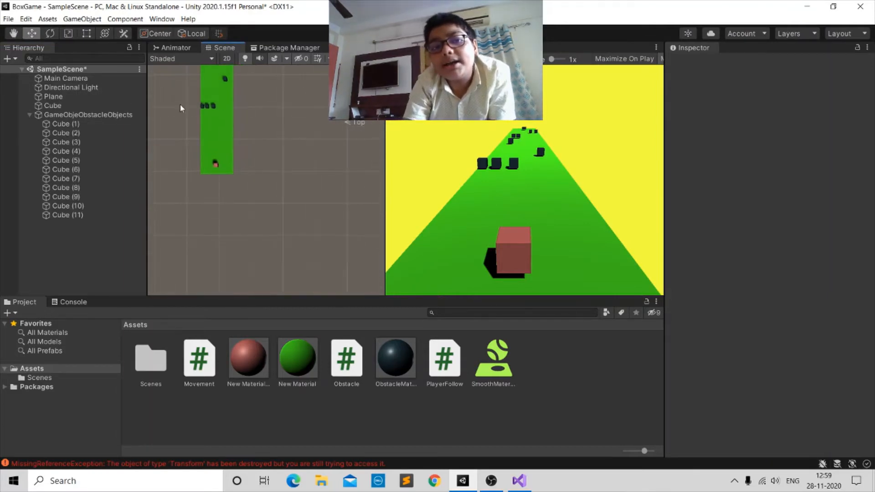
scroll(180, 106, "down", 2)
middle_click_drag(180, 105, 300, 120)
middle_click_drag(322, 150, 279, 190)
scroll(277, 159, "up", 12)
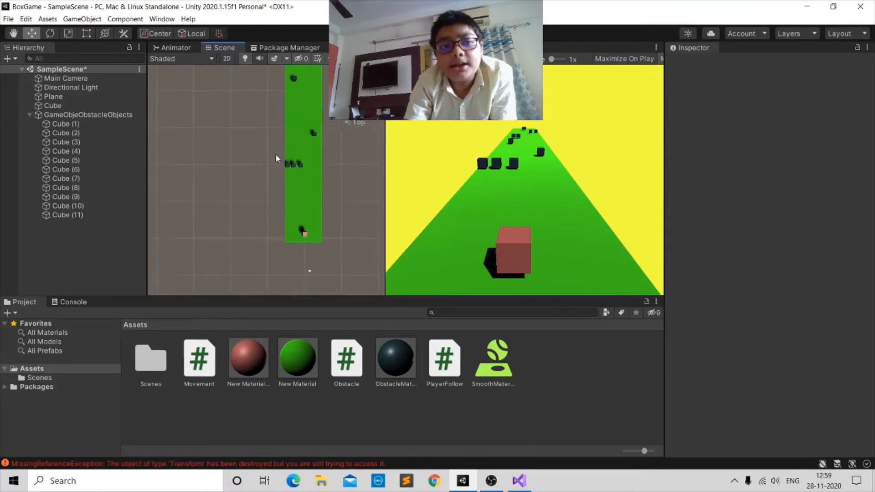
Examine the obstacle cubes along the course from above and in perspective in the Scene view.
middle_click_drag(318, 148, 258, 149)
scroll(259, 148, "up", 4)
left_click(259, 148)
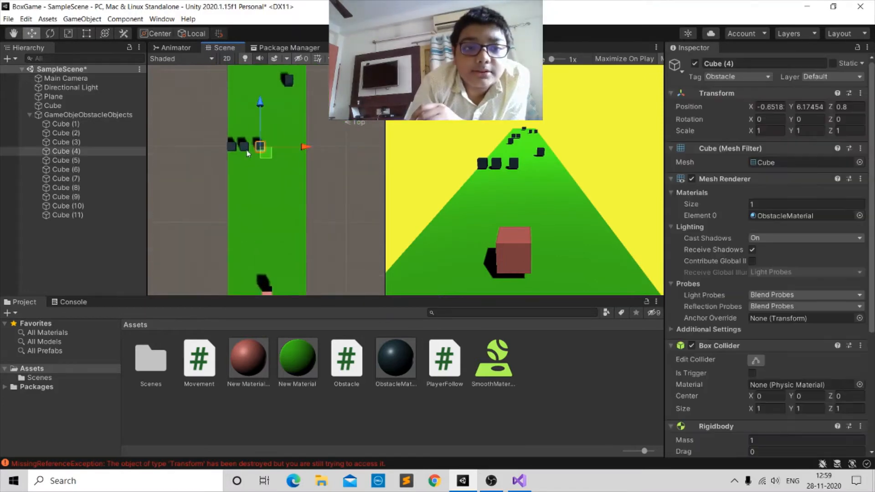
left_click(244, 146)
left_click(286, 82)
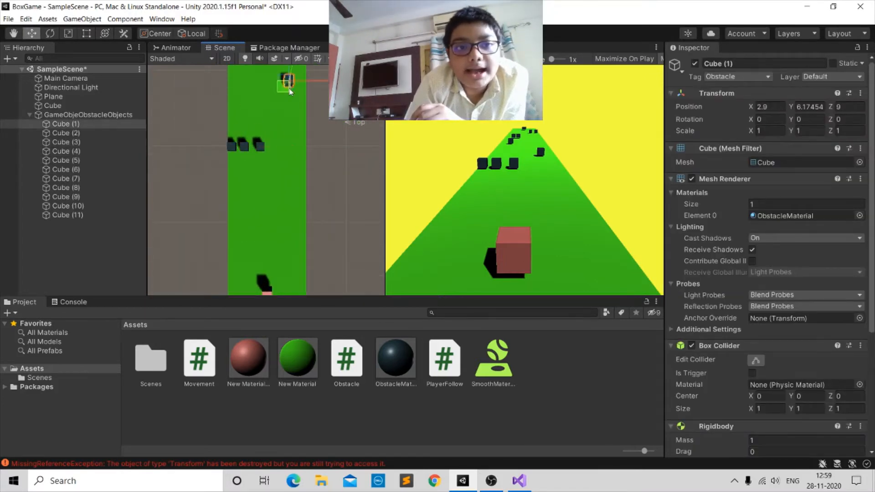
scroll(293, 152, "up", 7)
middle_click_drag(294, 152, 272, 215)
scroll(255, 131, "down", 3)
scroll(255, 130, "down", 3)
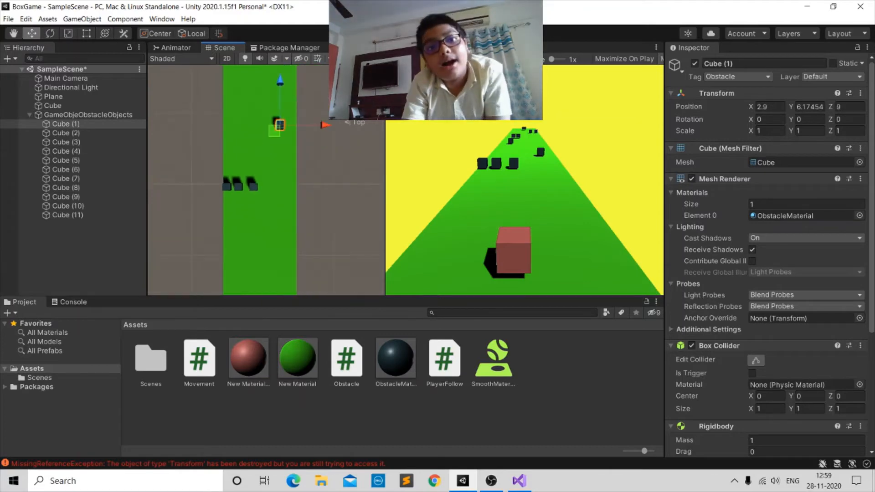
left_click(357, 108)
middle_click_drag(271, 127, 290, 204)
scroll(278, 181, "down", 3)
right_click_drag(291, 204, 285, 227)
scroll(285, 223, "up", 2)
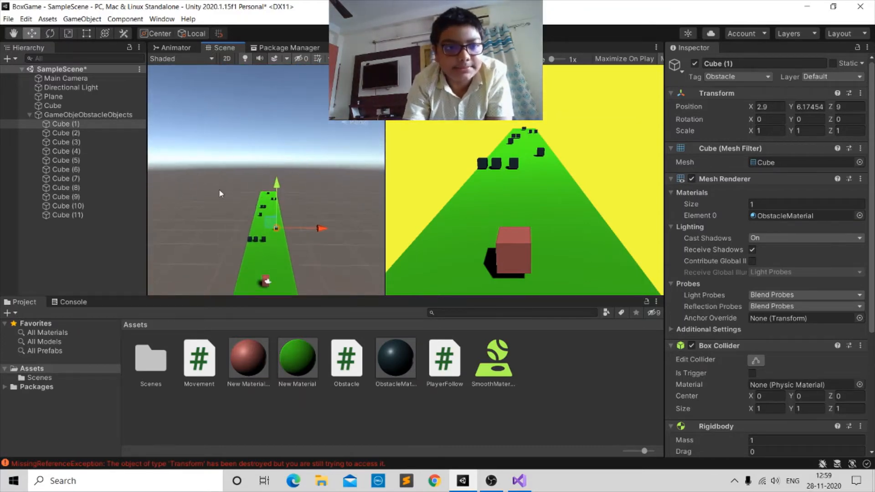
Add a UI Canvas to the scene and create a UI Text object inside it.
right_click(66, 247)
mouse_move(151, 428)
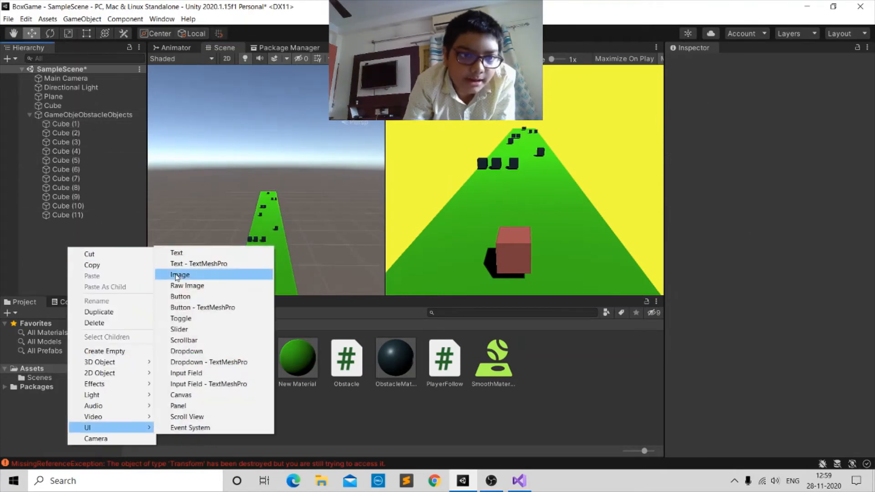
left_click(218, 394)
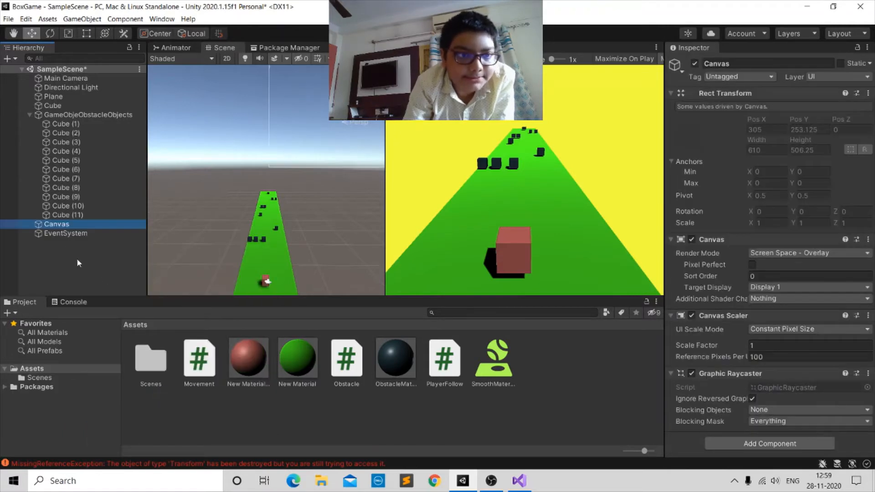
right_click(78, 223)
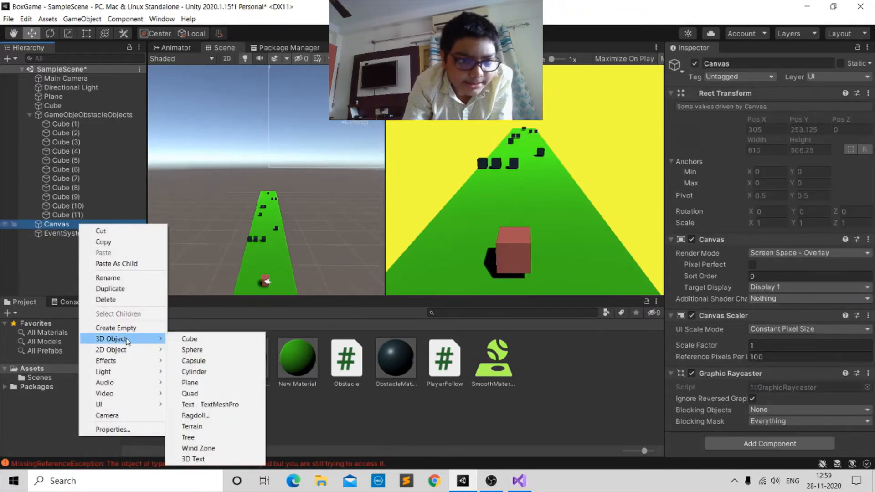
mouse_move(162, 404)
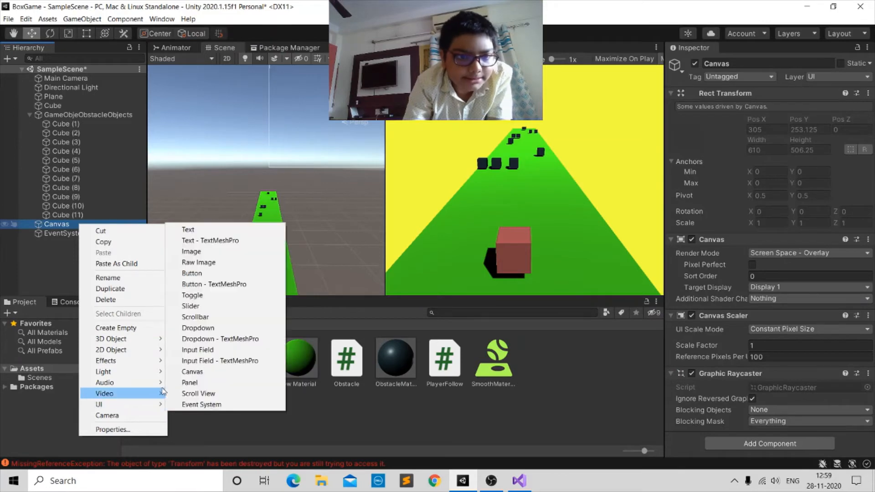
left_click(230, 235)
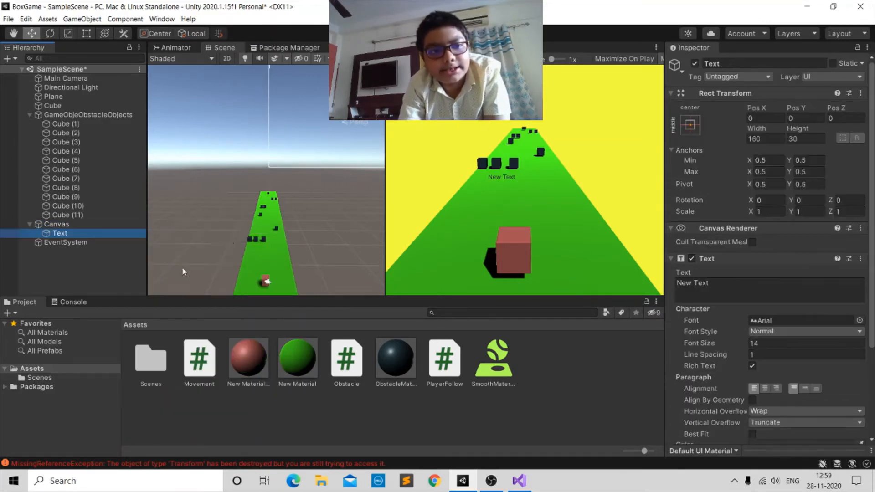
Rename the Canvas's Text object to WinText.
left_click(124, 232)
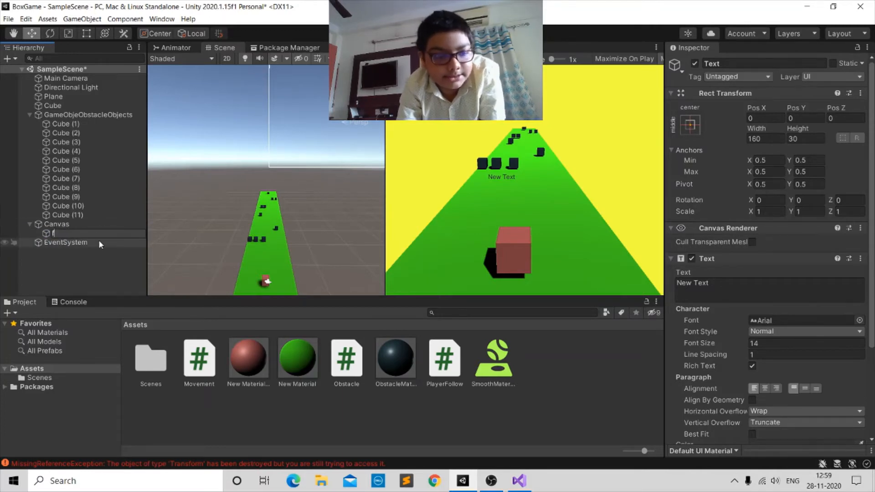
key("BackSpace")
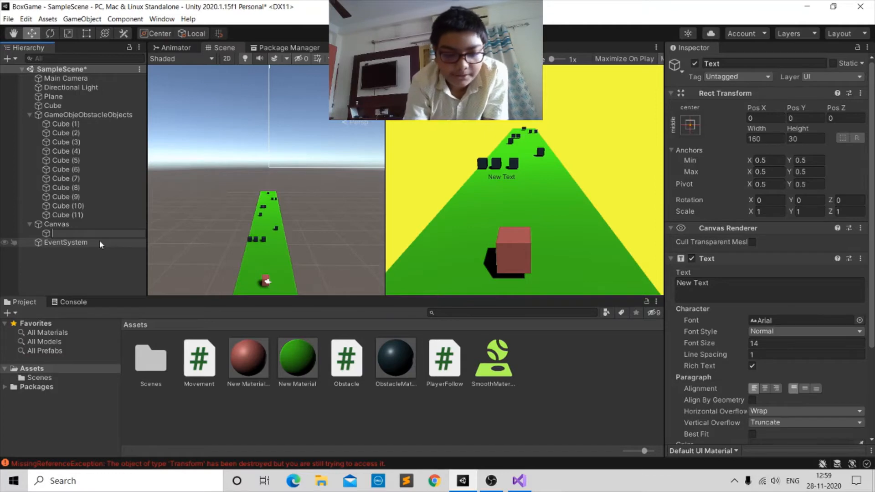
type("WinText")
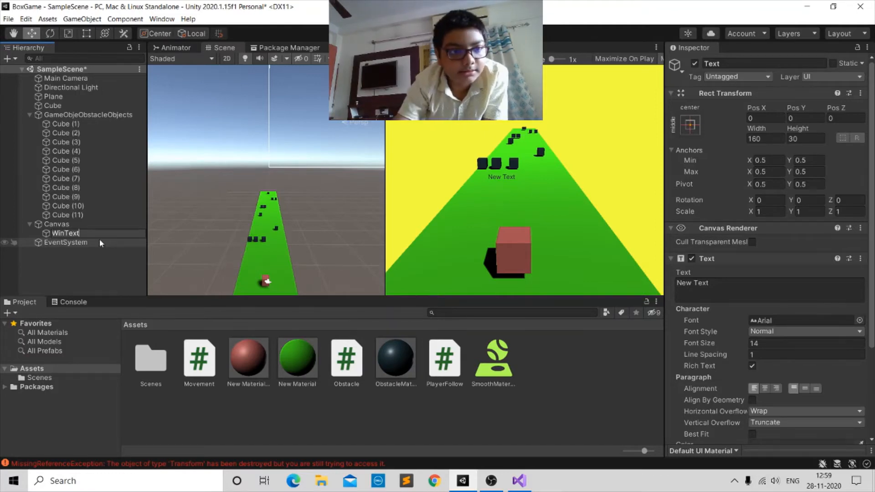
left_click(94, 255)
left_click(85, 232)
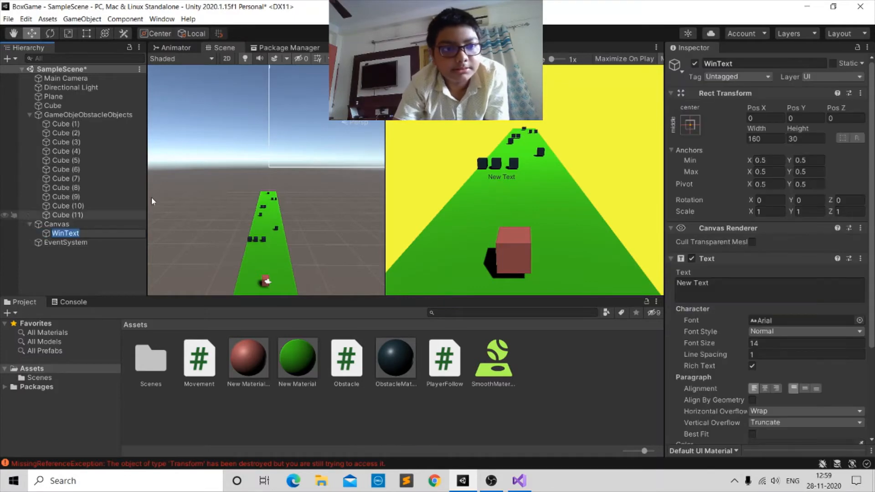
Examine where the WinText label sits within the canvas frame in the Scene and Game views.
scroll(251, 144, "down", 5)
middle_click_drag(253, 151, 191, 336)
scroll(329, 200, "down", 3)
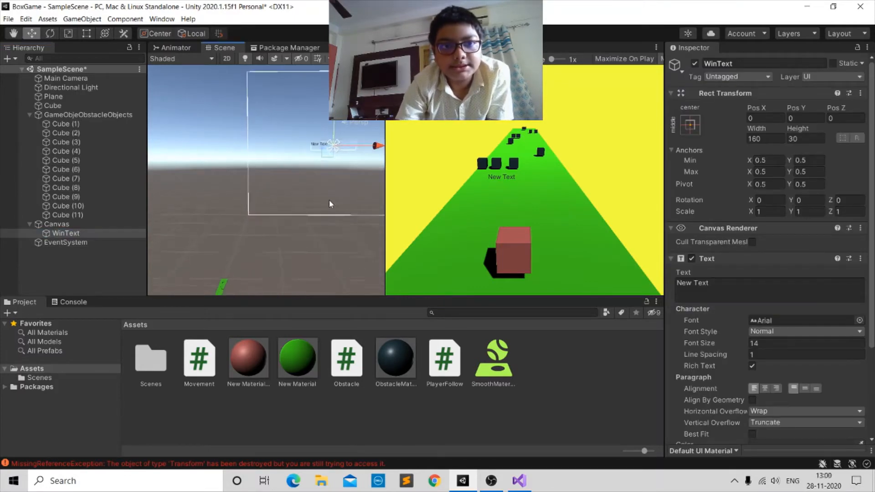
middle_click_drag(329, 201, 256, 176)
scroll(317, 201, "down", 2)
scroll(257, 178, "up", 4)
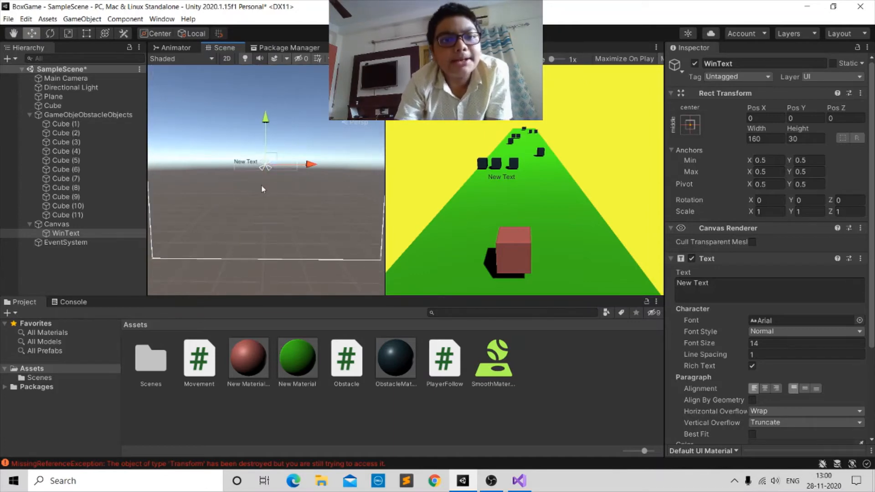
scroll(261, 190, "up", 2)
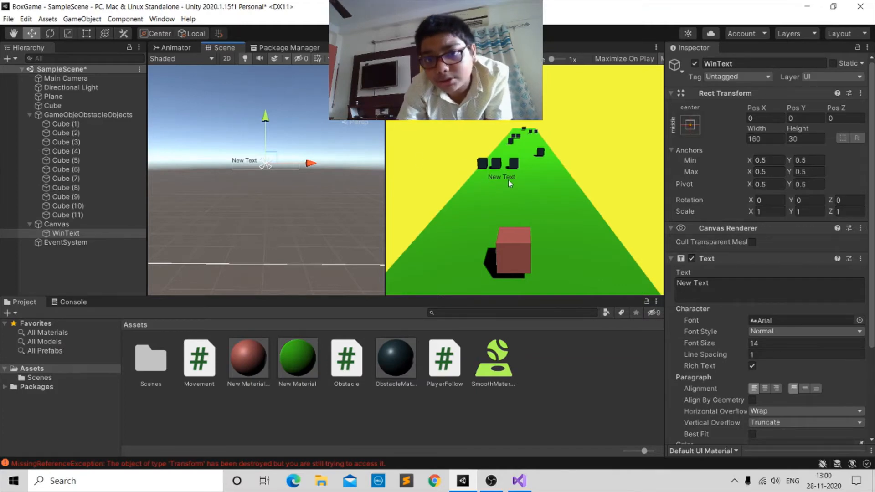
scroll(253, 215, "down", 4)
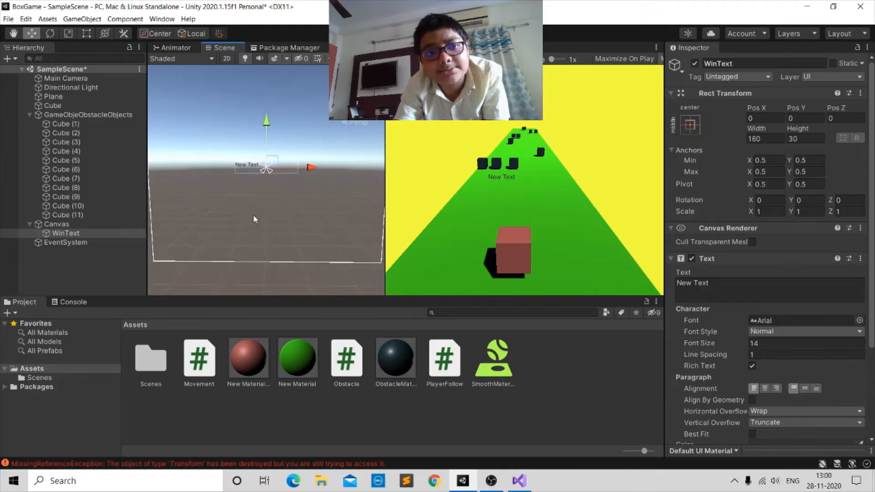
left_click(240, 209)
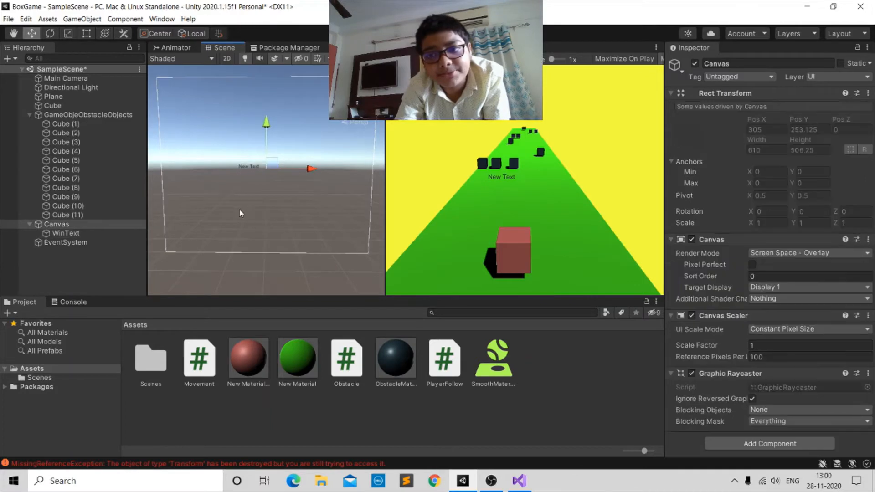
Replace the WinText object's default text with YouWon.
left_click(68, 232)
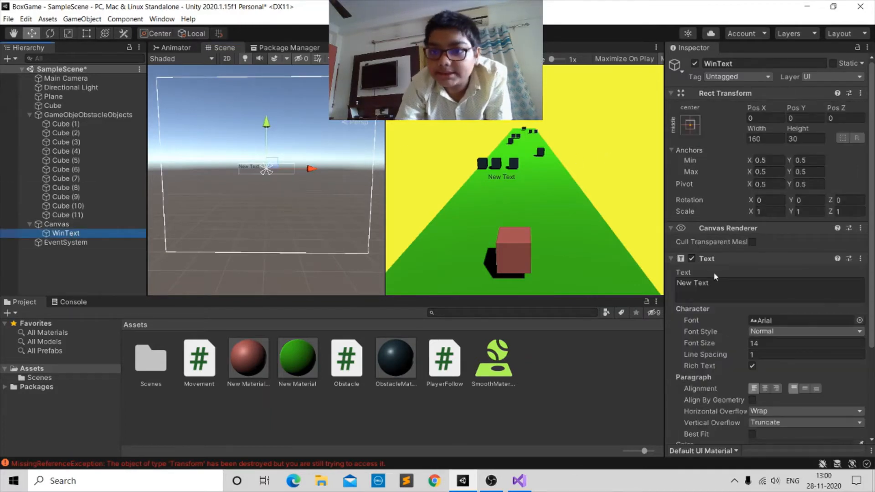
left_click(697, 287)
key("ctrl+a")
key("BackSpace")
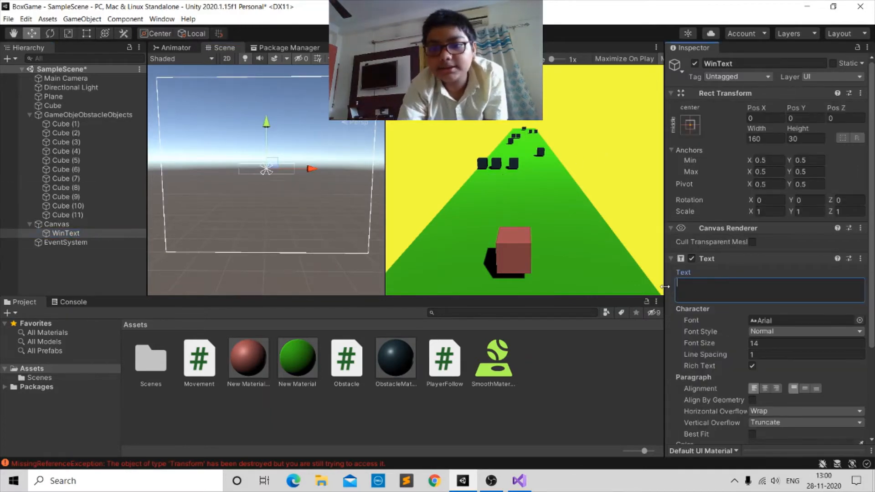
type("Y")
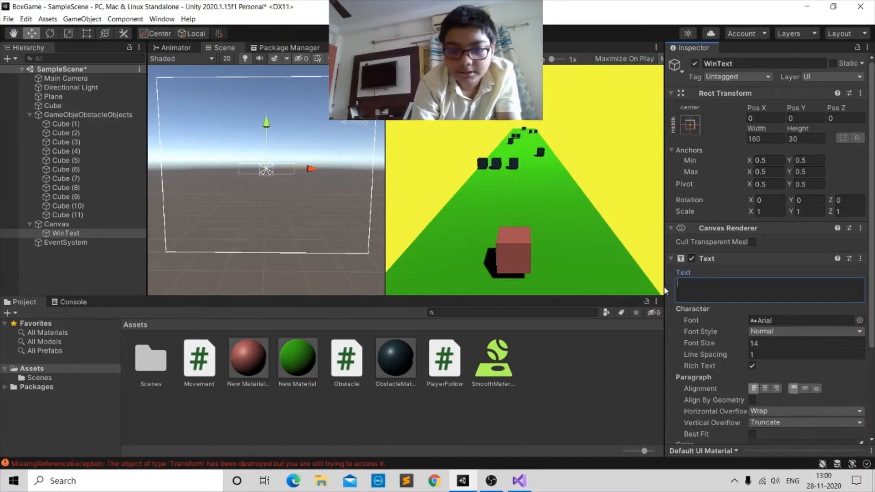
type("ouWon")
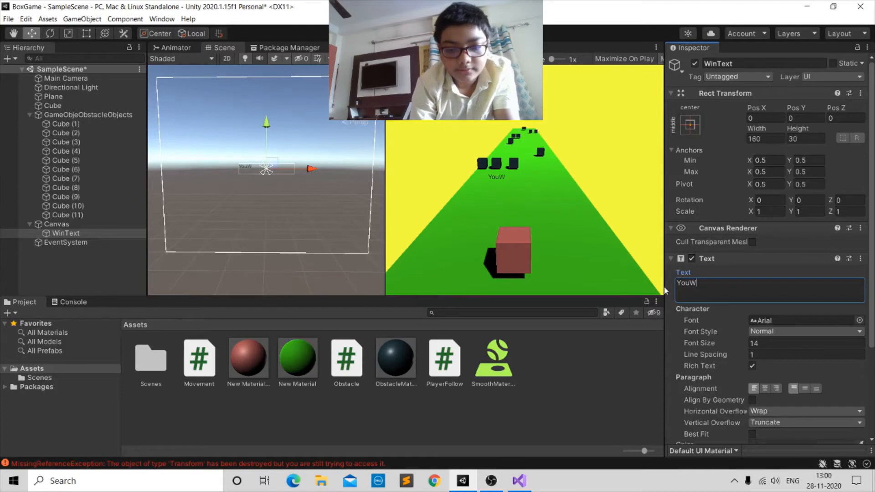
left_click(57, 233)
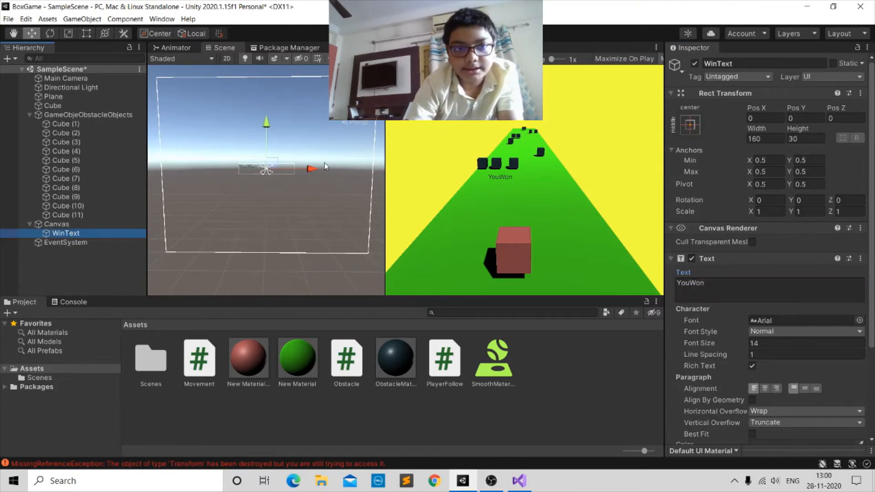
Enlarge the WinText rectangle with the Rect tool to a width of about 346 and a height of about 274.
scroll(324, 166, "up", 1)
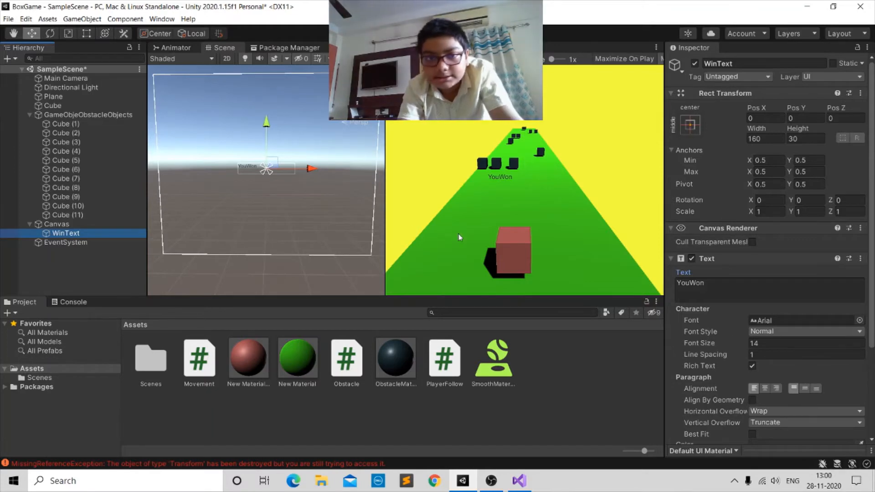
left_click(86, 33)
scroll(289, 161, "up", 1)
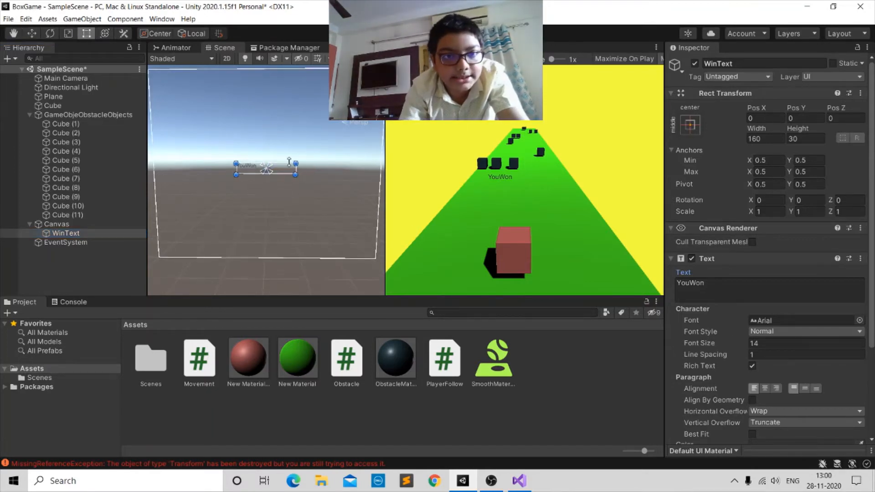
left_click_drag(296, 163, 321, 112)
left_click_drag(238, 174, 193, 214)
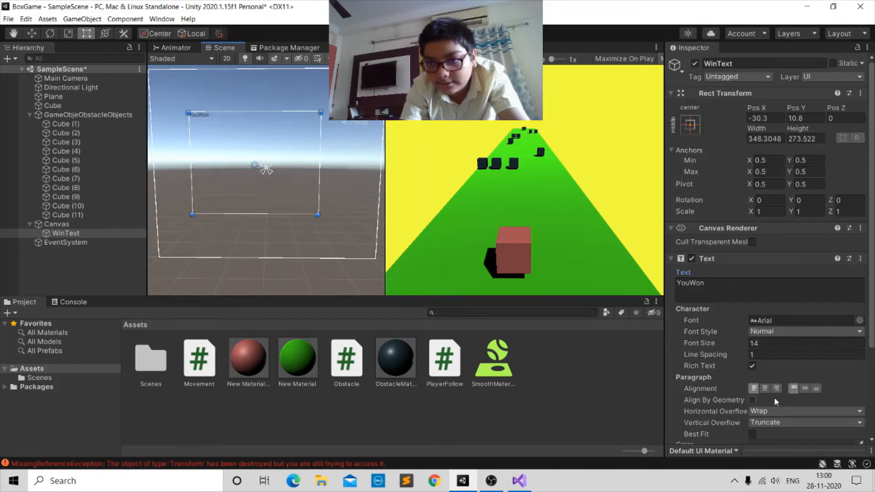
Centre the WinText text horizontally and vertically in its rectangle and set its font size to 50.
left_click(764, 388)
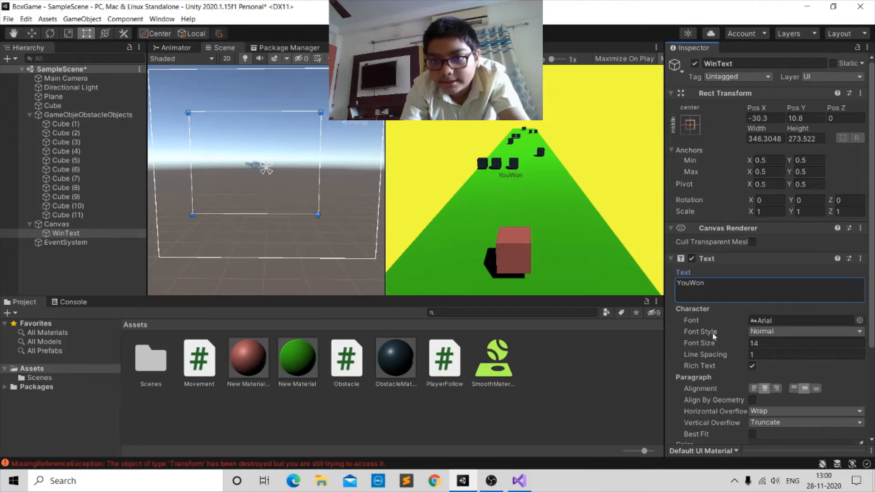
left_click(756, 344)
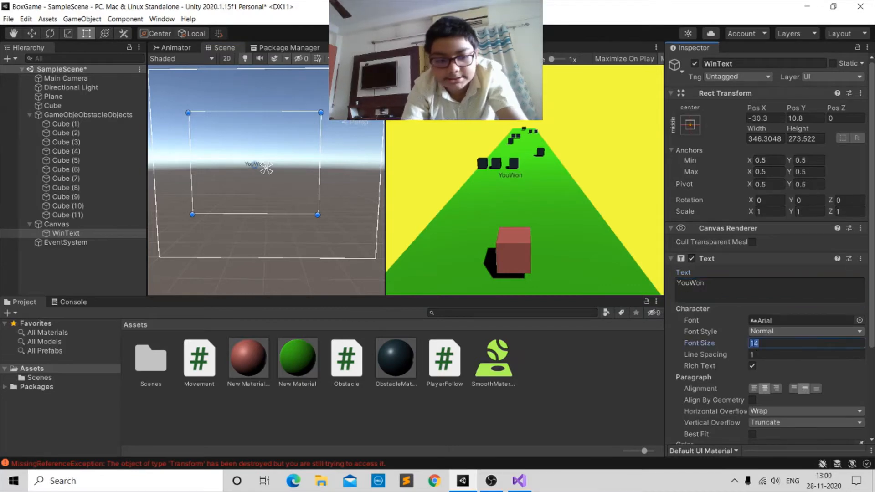
type("40")
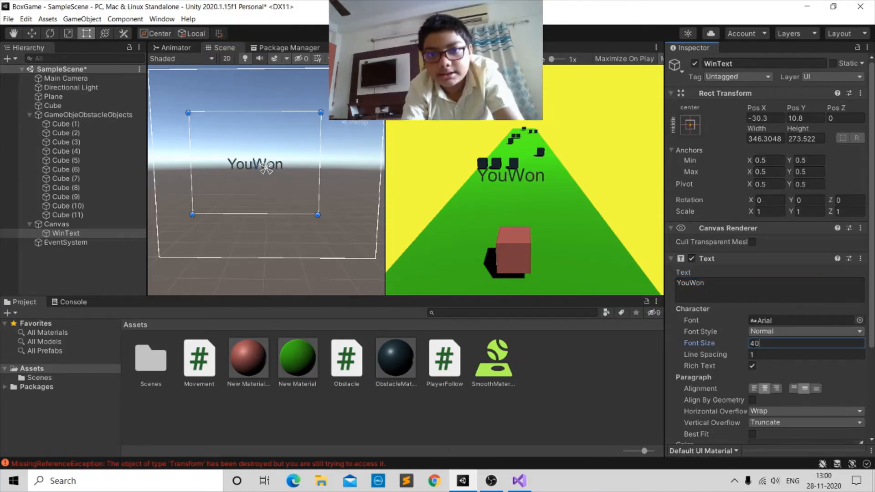
key("BackSpace")
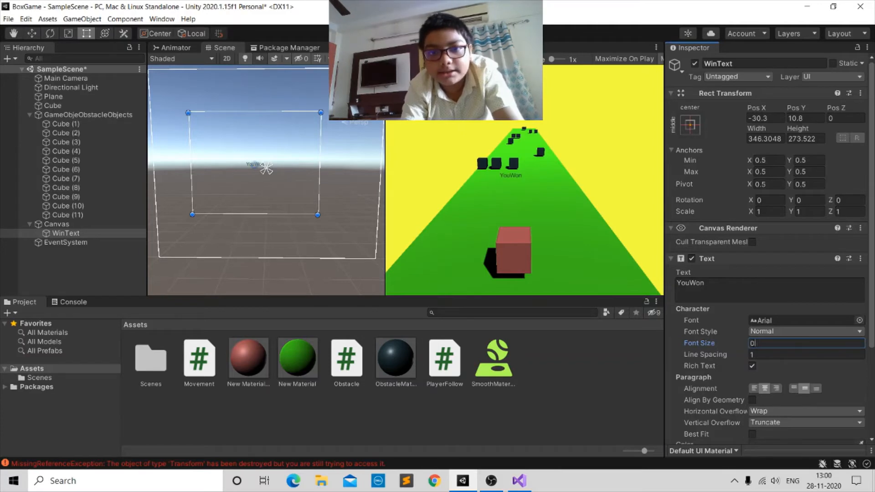
type("50")
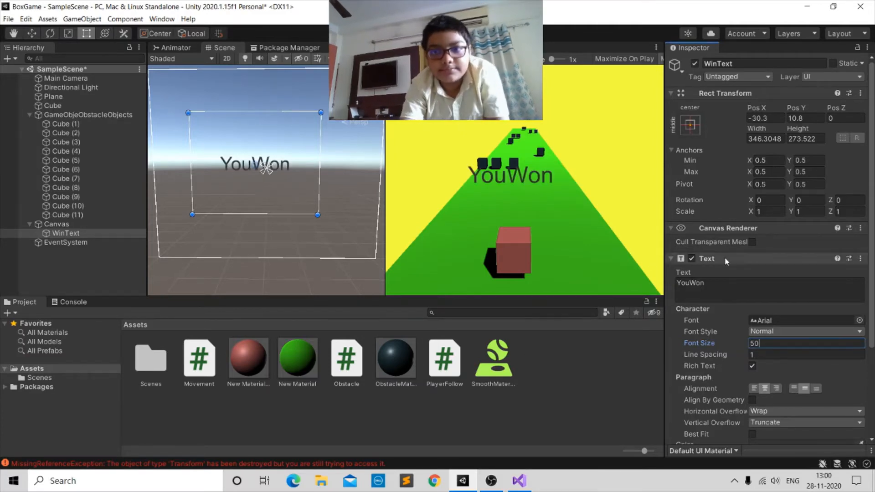
Change the WinText wording to You Won and move the label up the canvas to about Pos X 0, Pos Y 145.
left_click(691, 289)
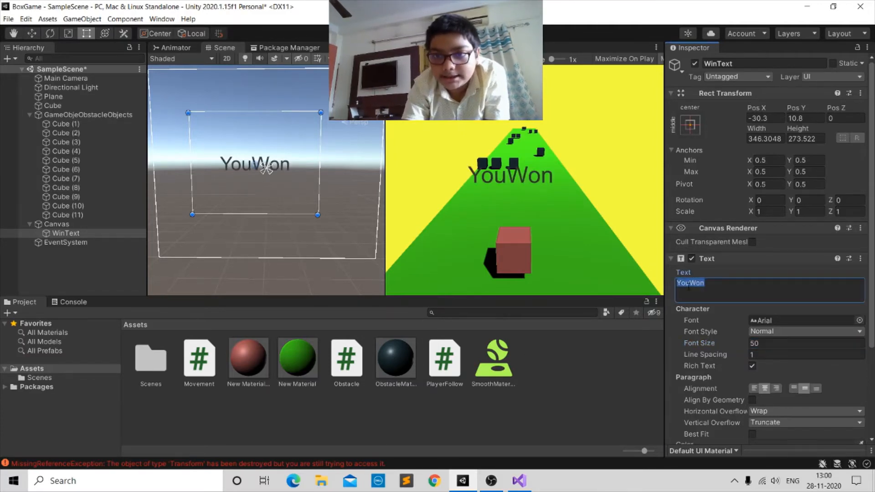
key("BackSpace")
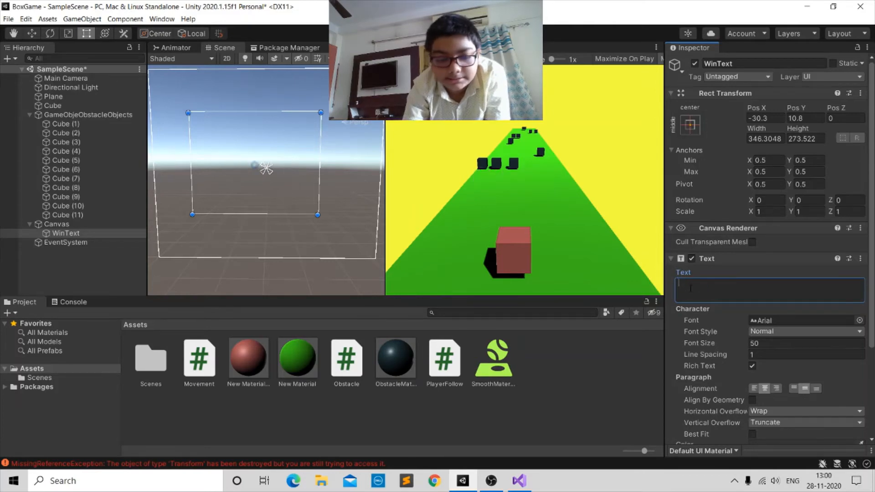
type("You Won")
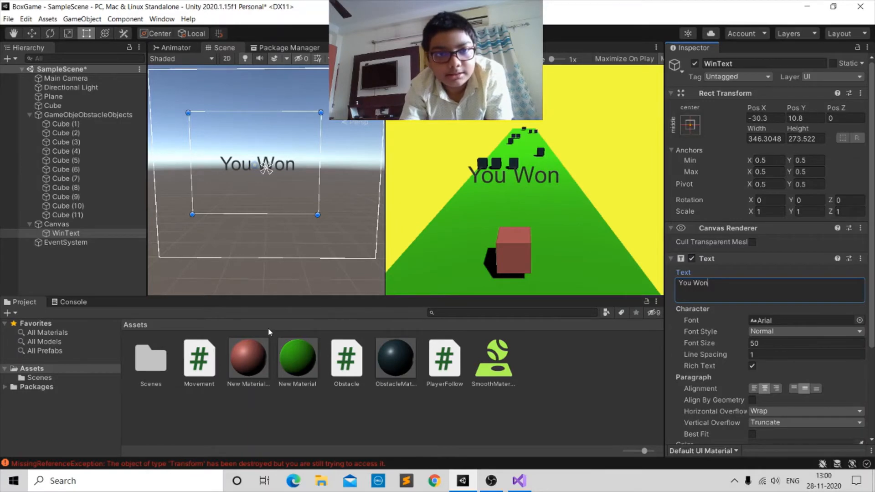
left_click_drag(276, 154, 289, 101)
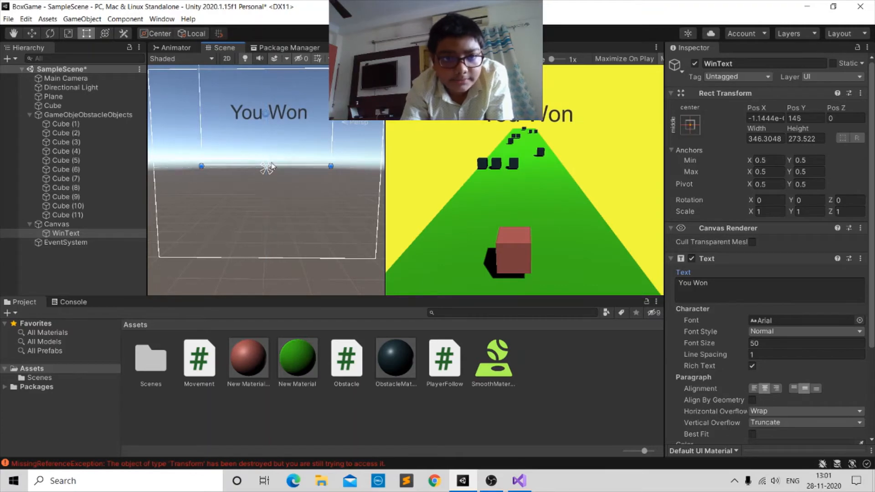
Set the WinText anchors to stretch both horizontally and vertically across the canvas.
left_click(690, 124)
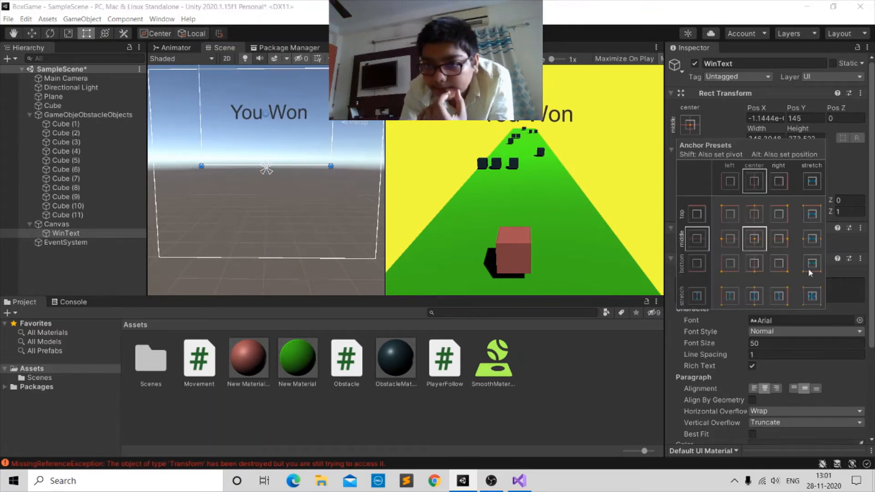
left_click(816, 297)
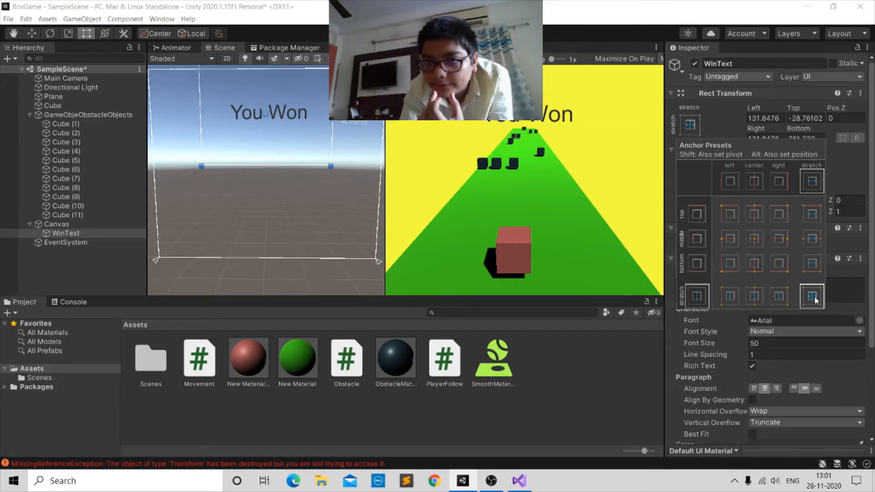
left_click(328, 205)
scroll(308, 243, "down", 3)
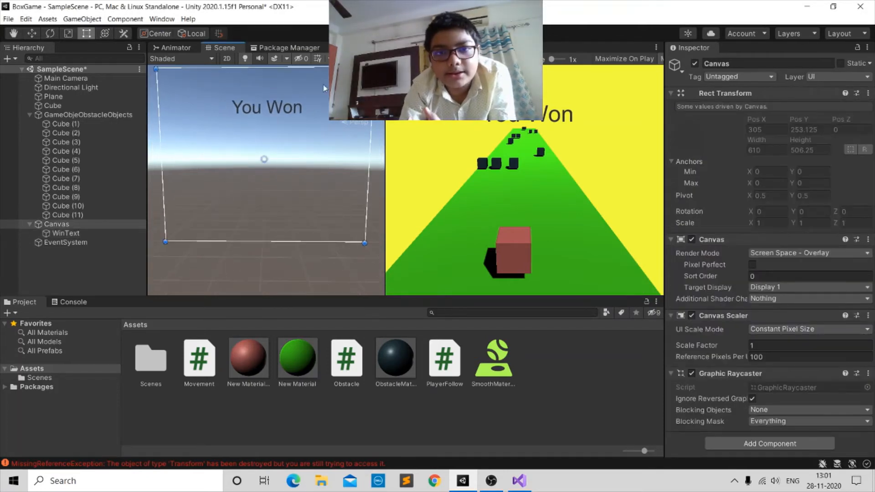
Play-test the game with the win text displayed, steering the player cube sideways past the obstacles, and stop the run.
key("ctrl+p")
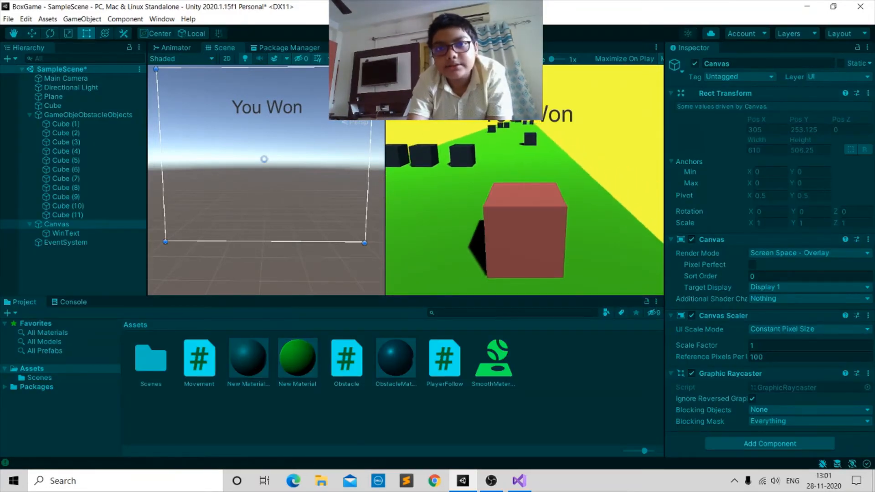
key("a")
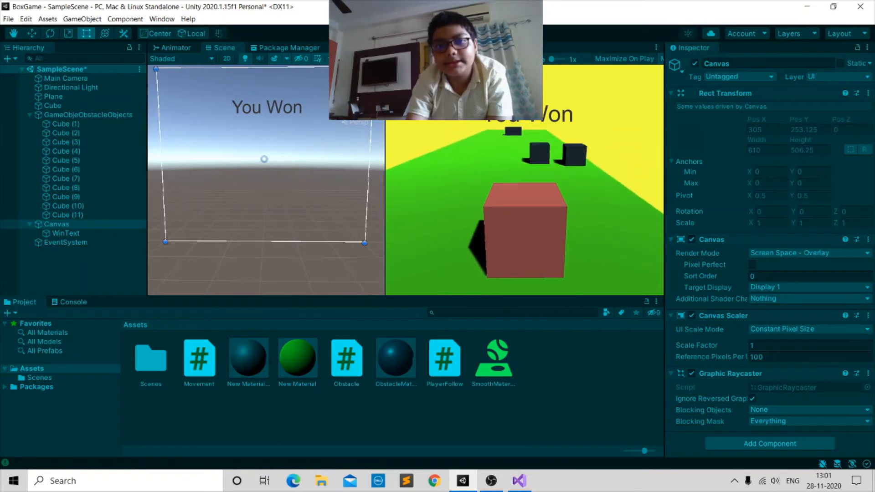
left_click(417, 33)
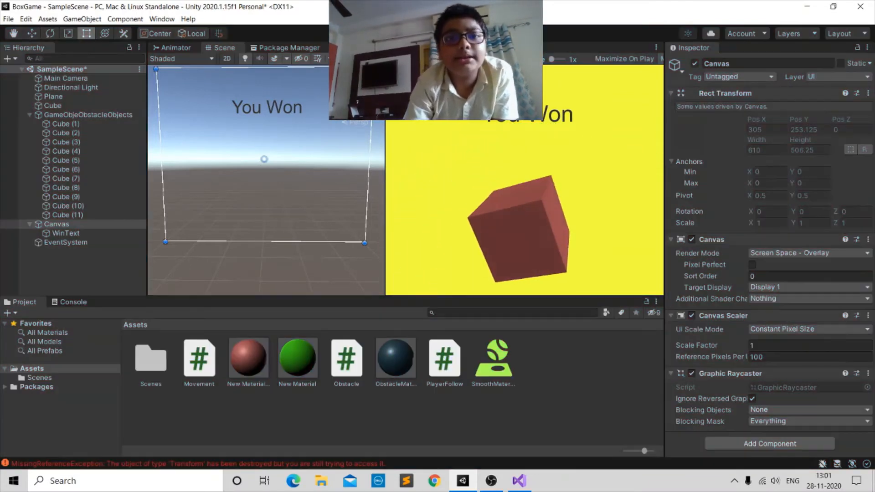
scroll(264, 203, "down", 1)
scroll(283, 137, "up", 3)
scroll(615, 160, "up", 2)
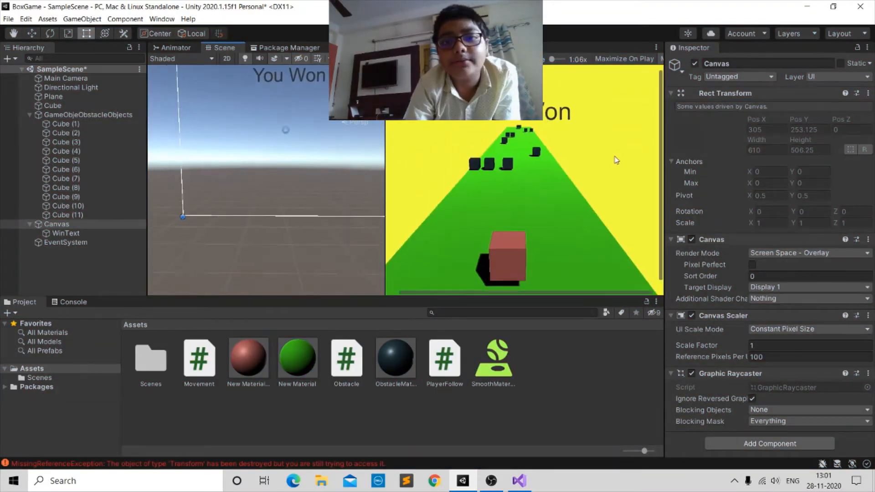
scroll(547, 140, "down", 2)
middle_click_drag(279, 177, 285, 197)
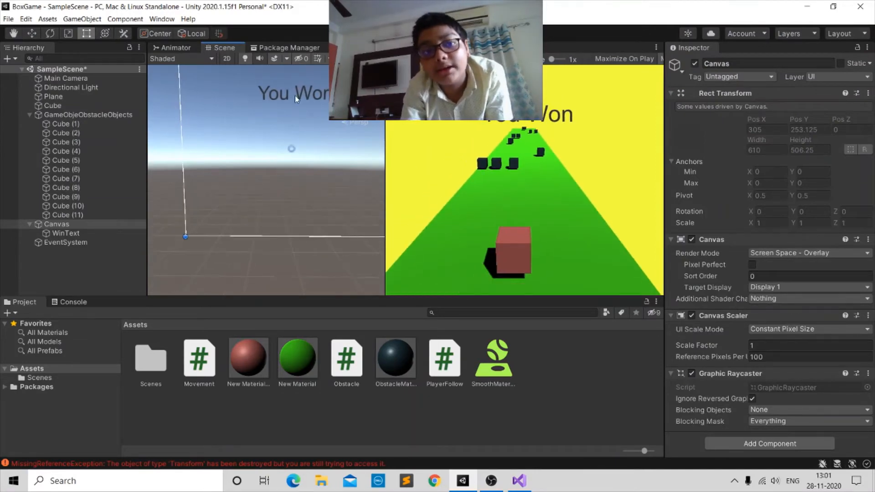
middle_click_drag(301, 105, 280, 219)
scroll(279, 218, "down", 1)
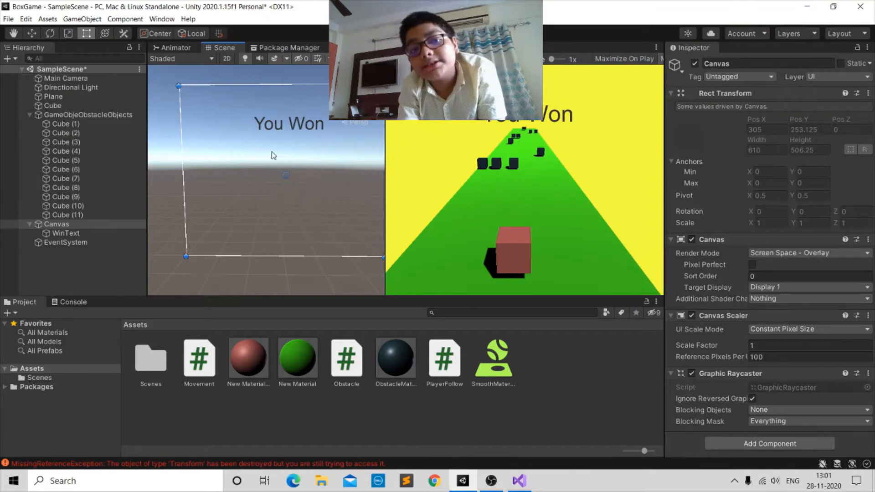
scroll(270, 153, "down", 1)
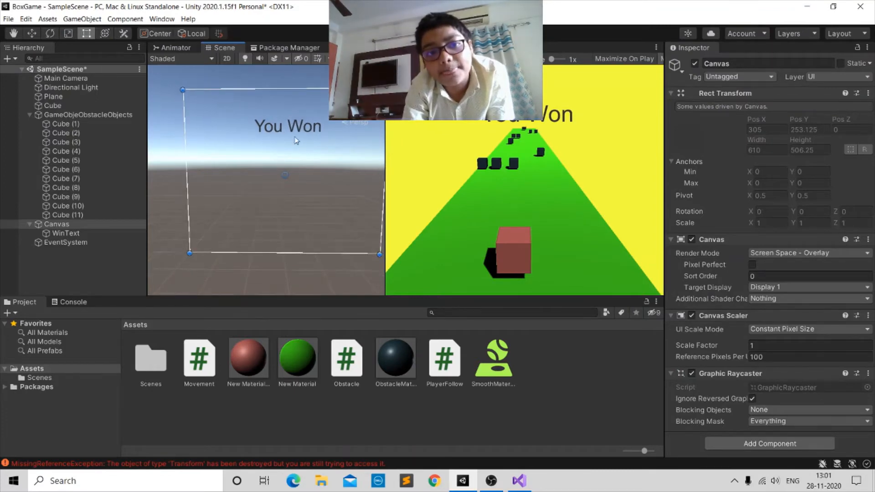
Select the WinText object and bring its text Color property into view.
left_click(122, 233)
scroll(761, 255, "down", 3)
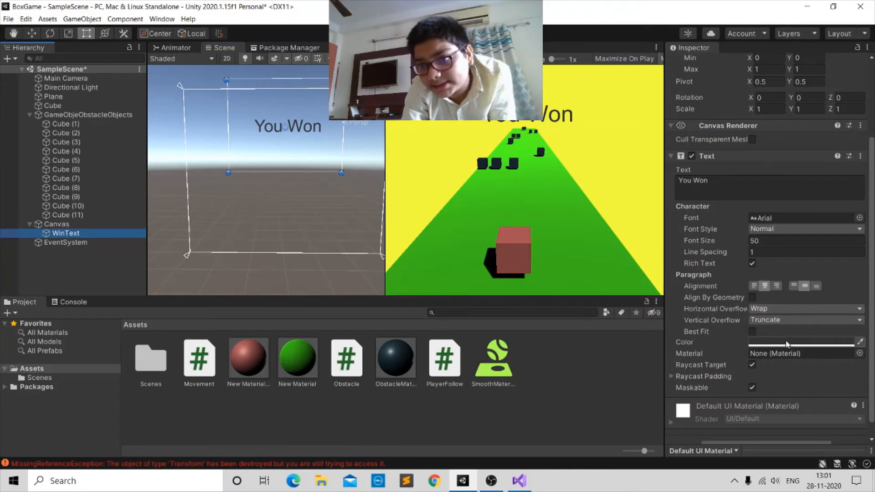
Change the WinText colour to a light red and run the game to check it.
left_click(801, 342)
mouse_move(780, 255)
left_mouse_down()
mouse_move(835, 253)
mouse_move(815, 251)
left_mouse_up()
left_click(864, 185)
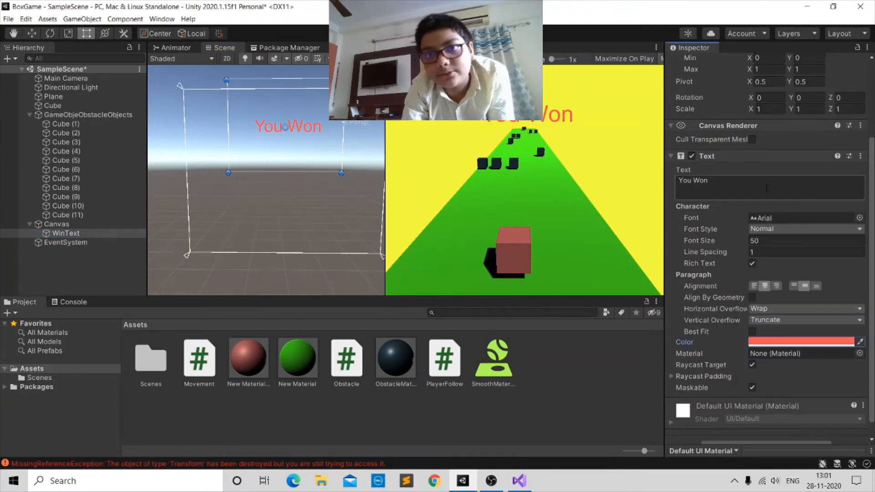
left_click(420, 34)
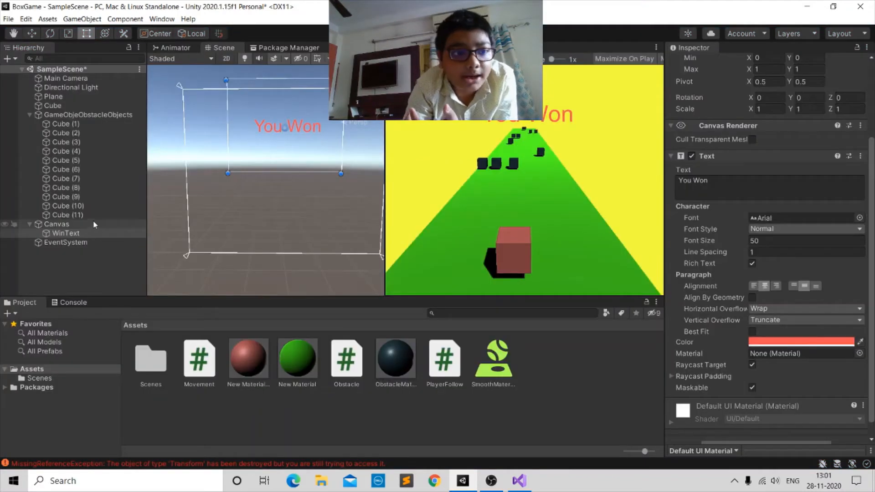
Set the Canvas's UI Scale Mode to Scale With Screen Size.
left_click(93, 218)
left_click(93, 222)
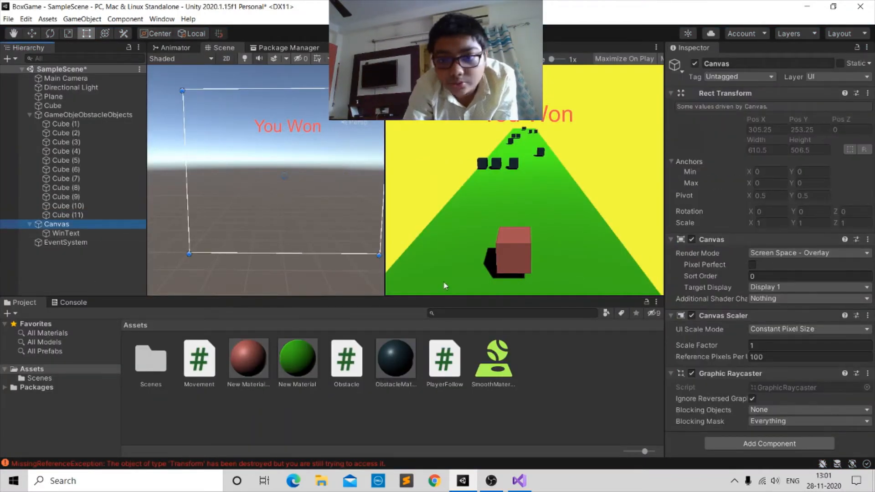
left_click(777, 331)
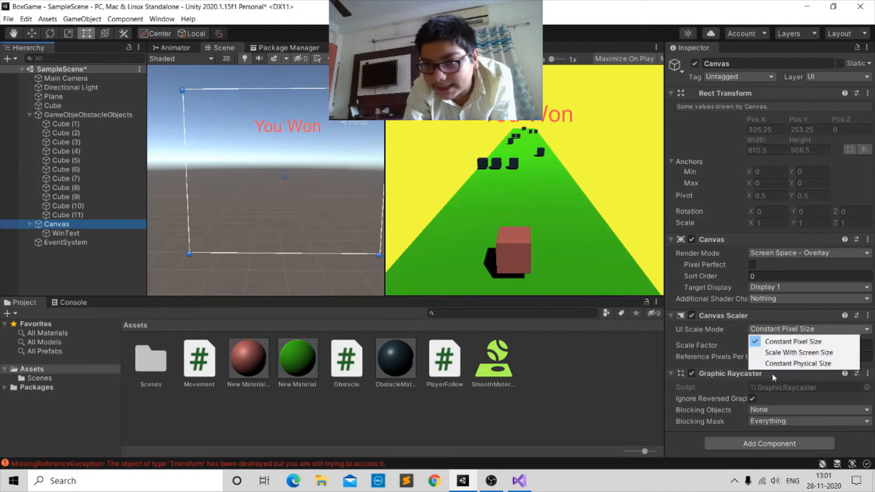
left_click(779, 350)
Play-test the game, steering the cube sideways to check the scaled "You Won" text, and stop the run.
key("ctrl+p")
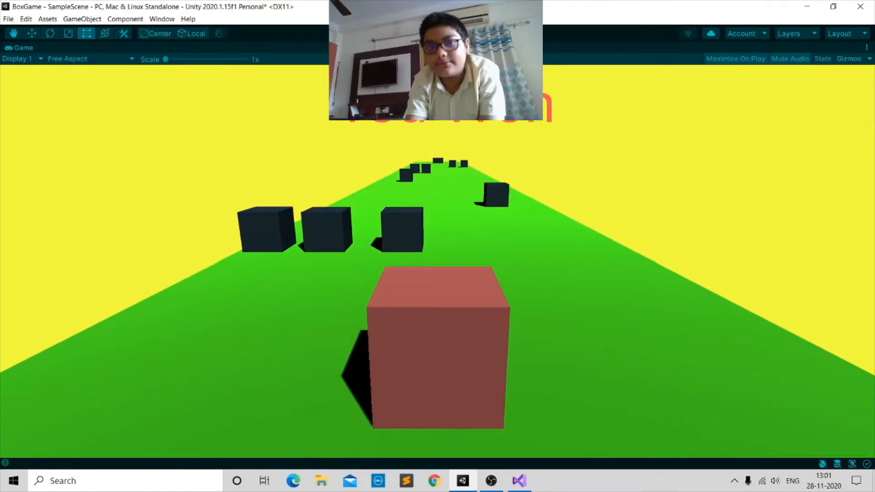
key("d")
key("d")
key("a")
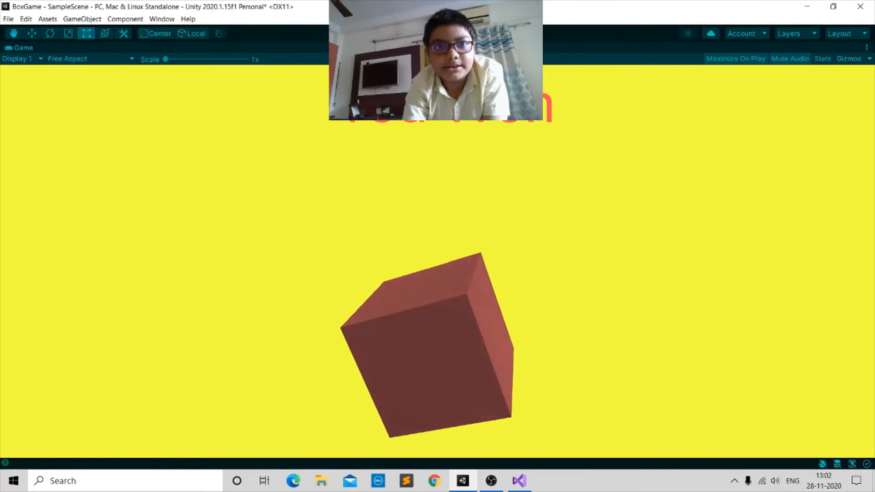
left_click(420, 33)
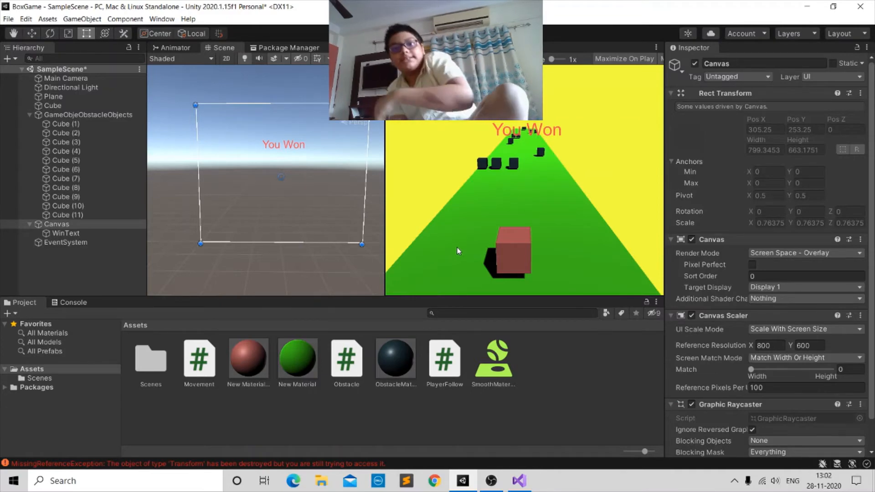
right_click(71, 225)
mouse_move(135, 407)
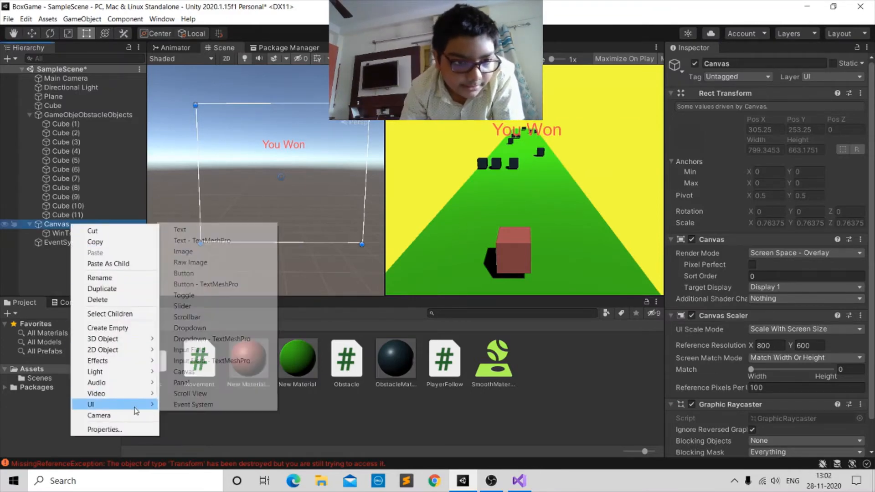
left_click(179, 229)
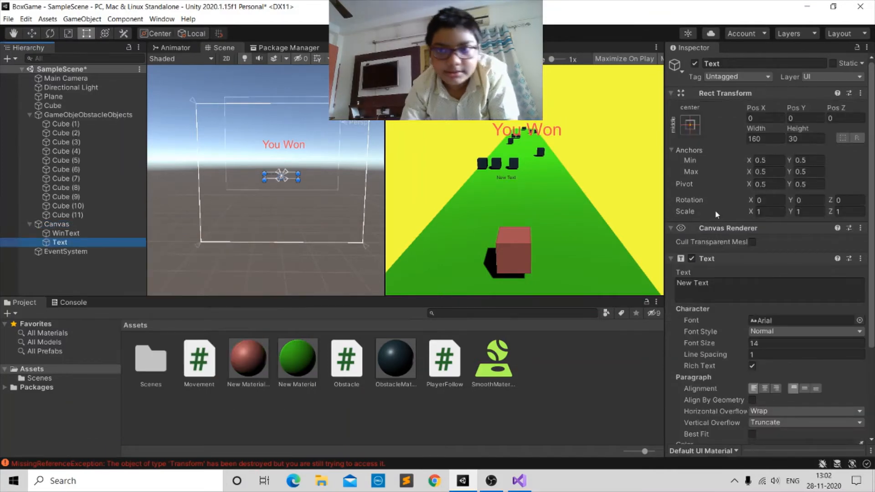
left_click(681, 284)
key("ctrl+a")
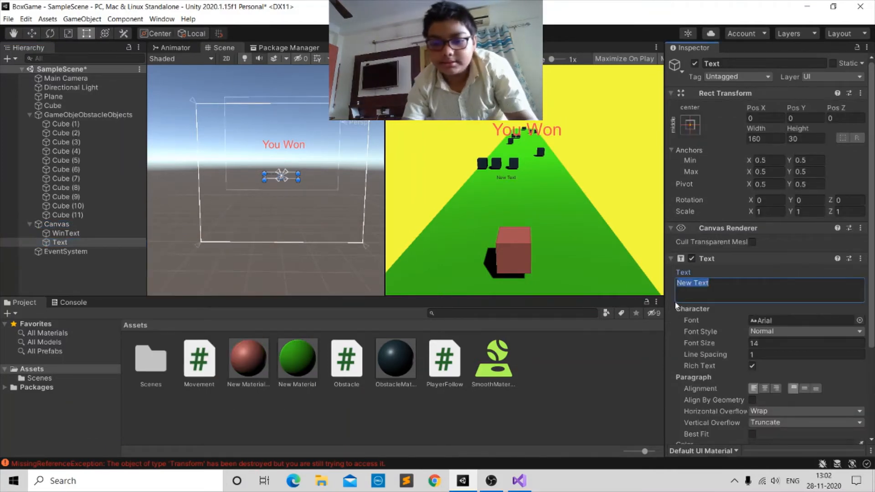
key("BackSpace")
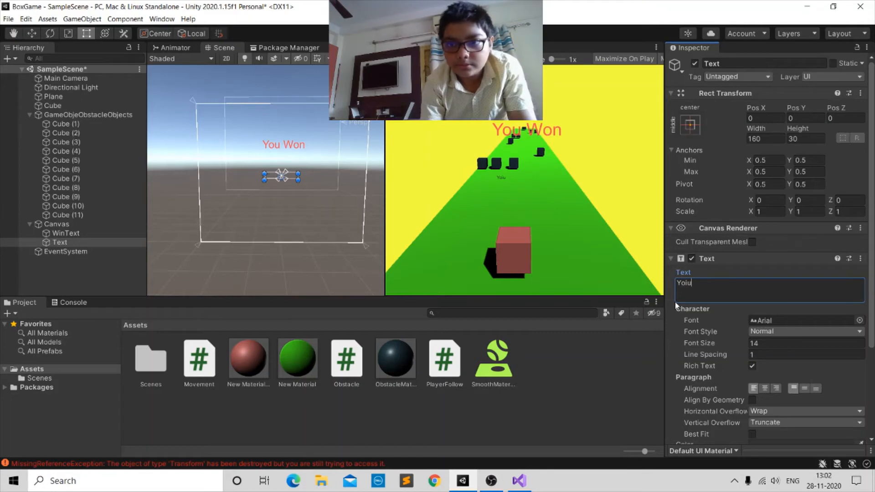
type("Yoi")
key("BackSpace")
key("BackSpace")
key("BackSpace")
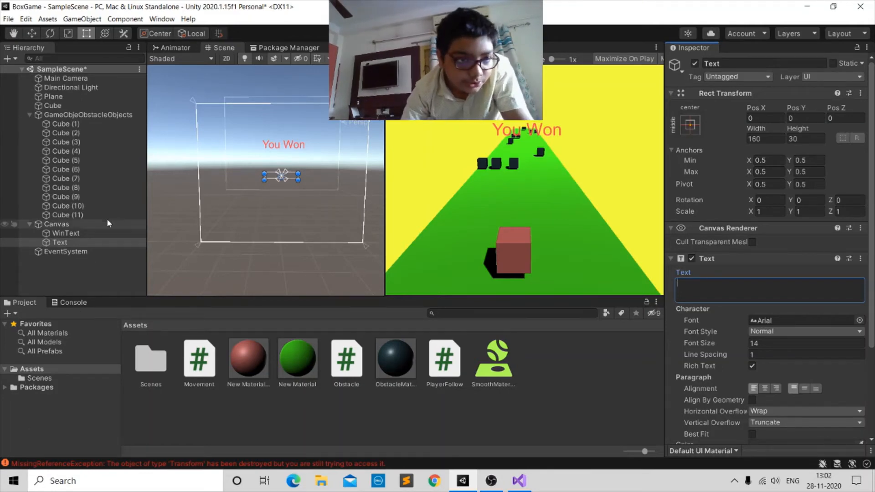
right_click(96, 241)
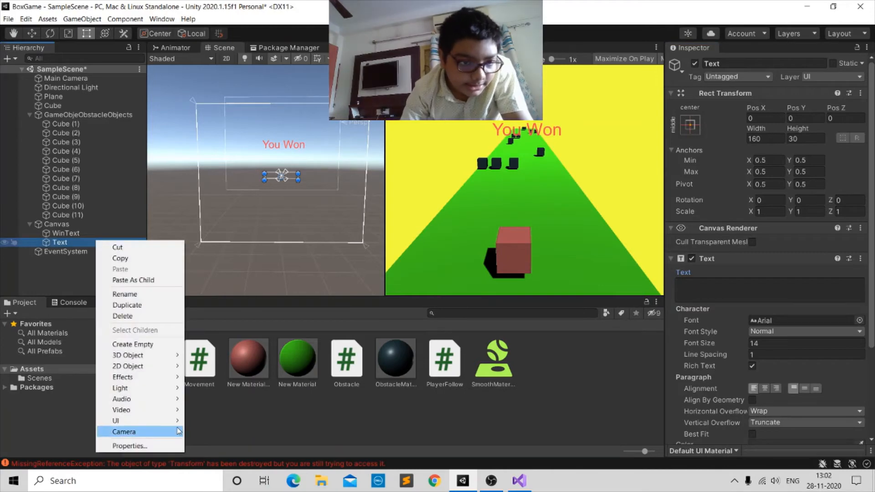
left_click(122, 316)
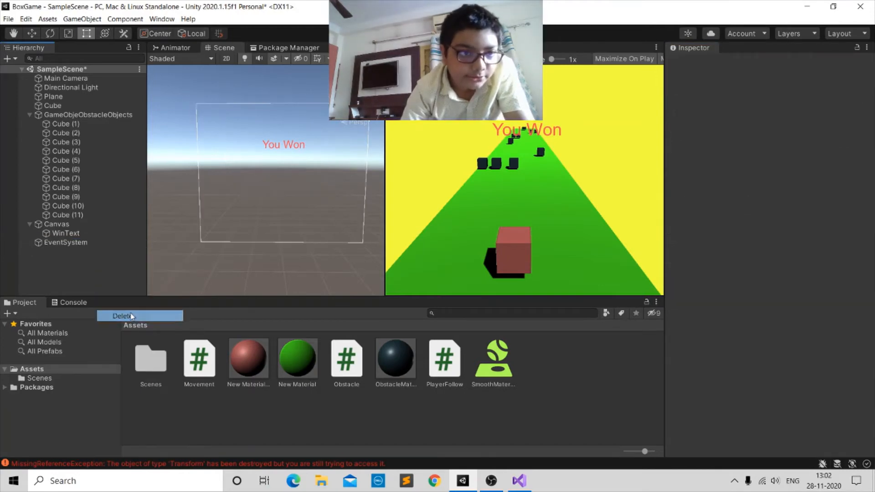
Duplicate the WinText object under the Canvas and rename the copy LoseText.
left_click(286, 147)
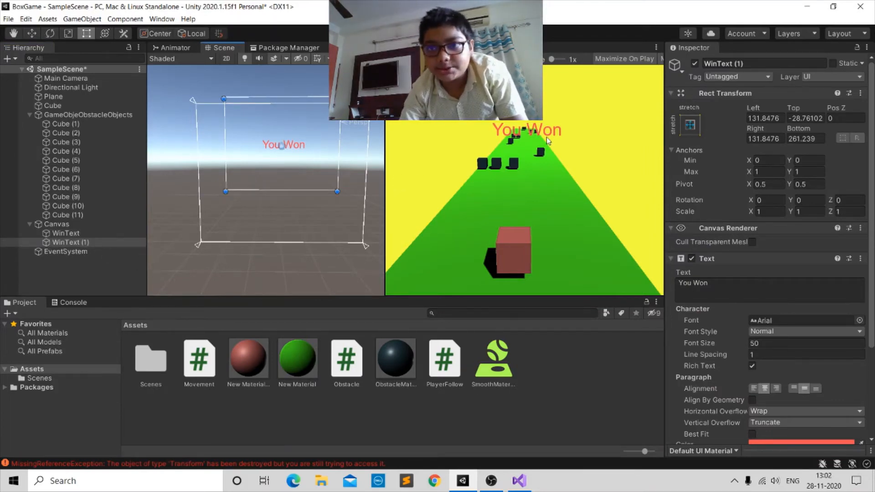
left_click_drag(760, 64, 656, 53)
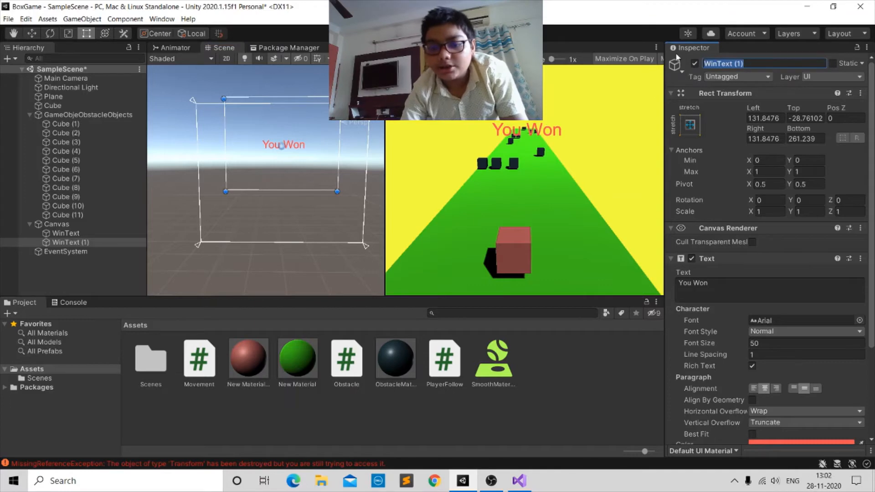
key("BackSpace")
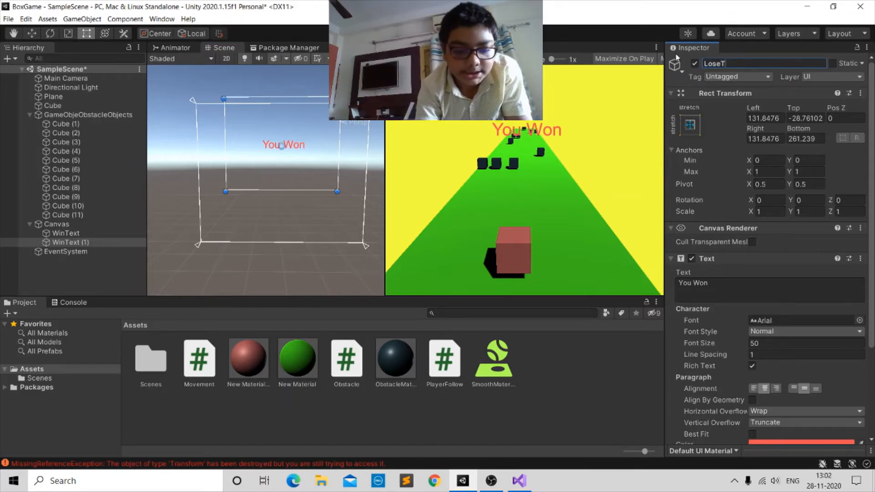
key("BackSpace")
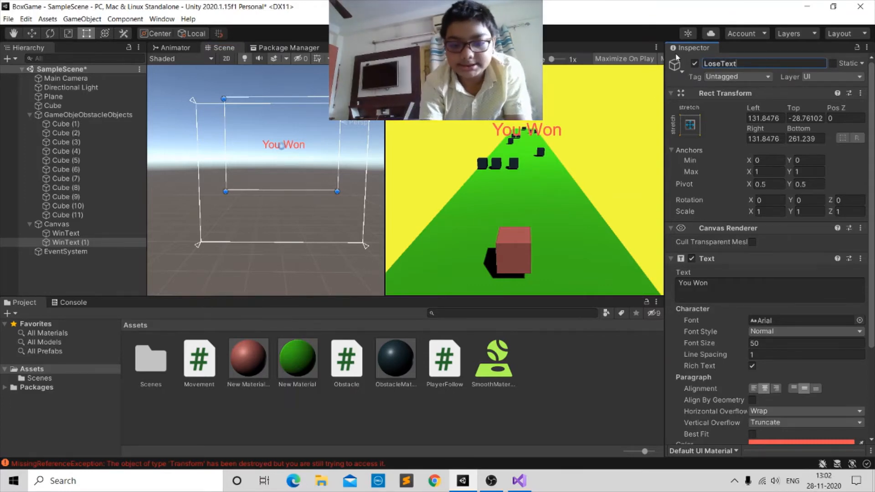
key("BackSpace")
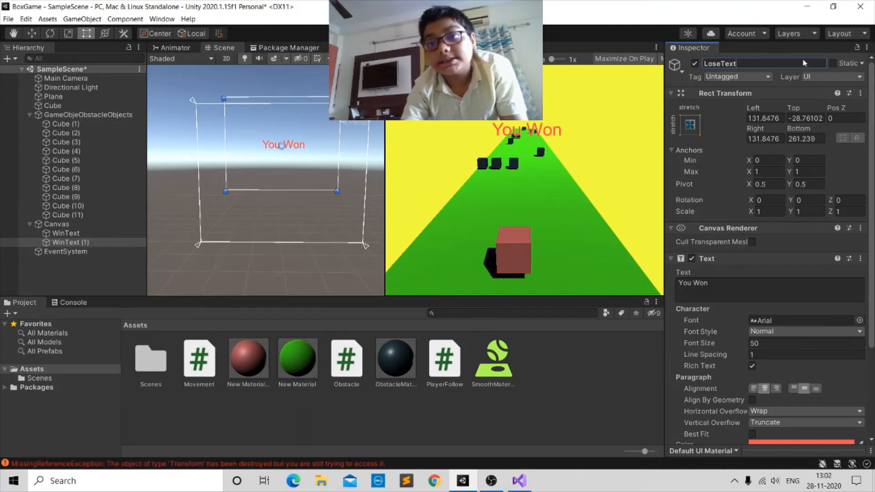
key("Return")
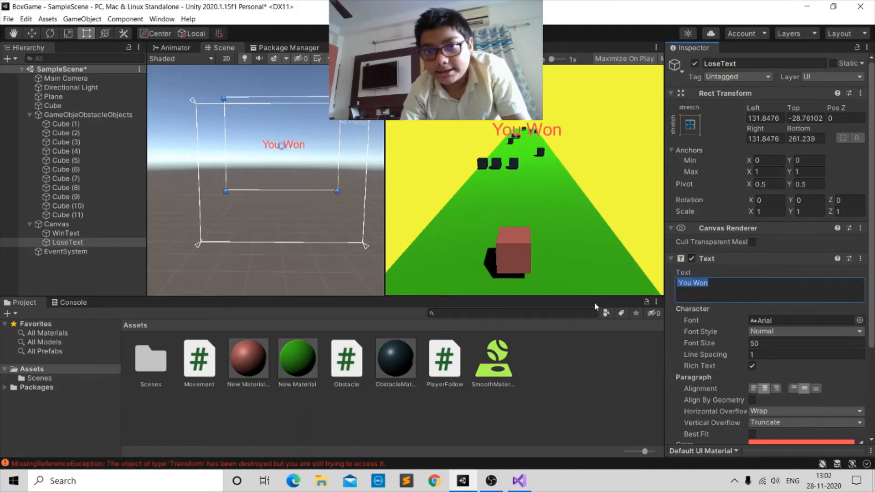
Change the LoseText object's displayed text to "You Lost".
type("Y")
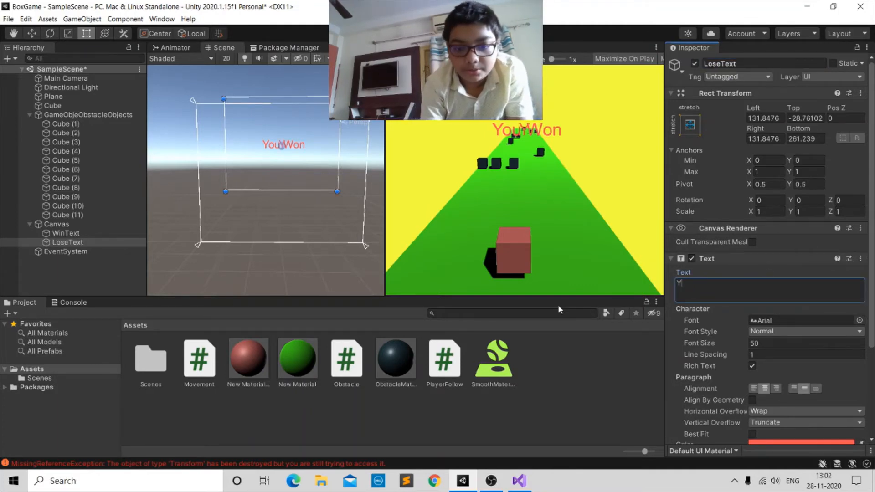
type("ou Lost")
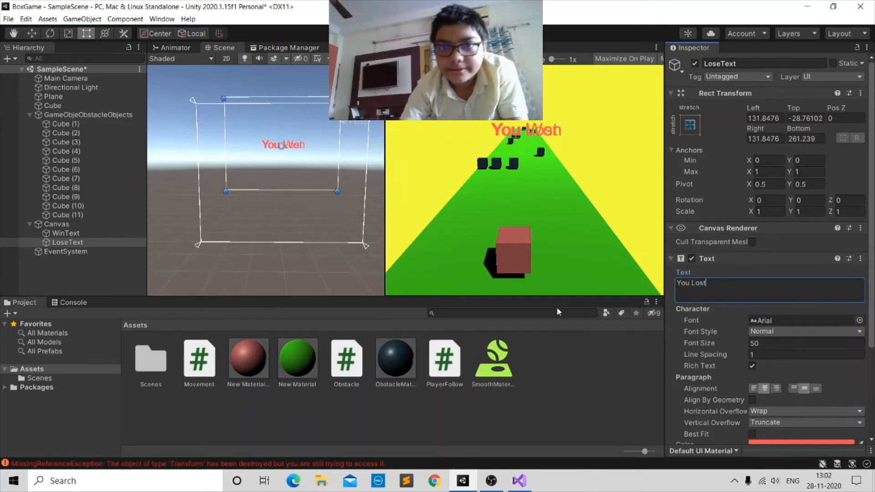
scroll(392, 262, "up", 1)
left_click_drag(330, 165, 305, 166)
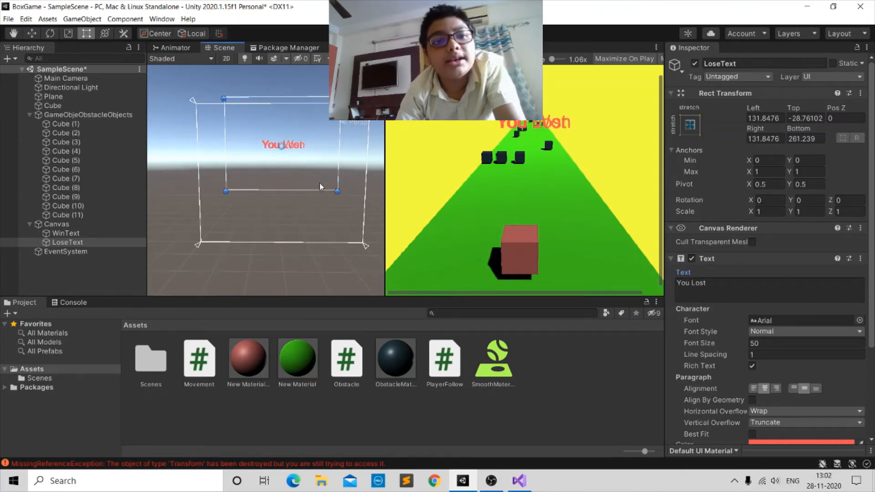
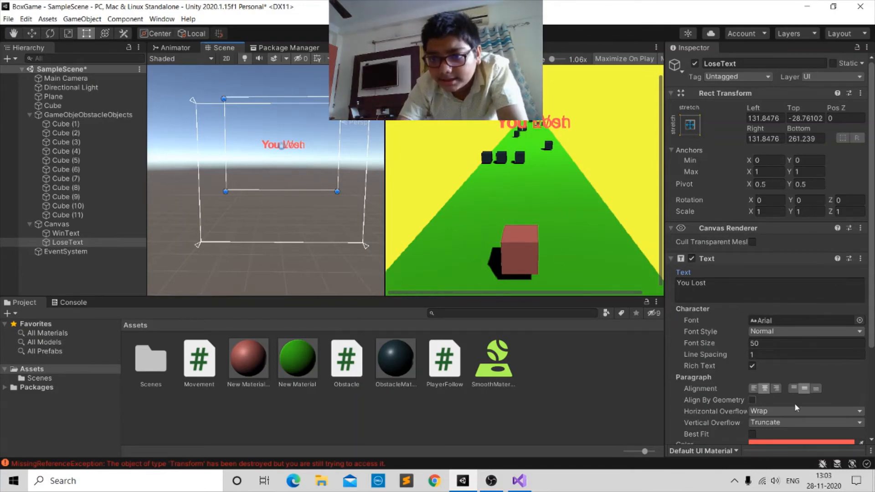
Set the LoseText colour to pure red (FF0000).
left_click(816, 442)
left_click_drag(824, 258, 835, 252)
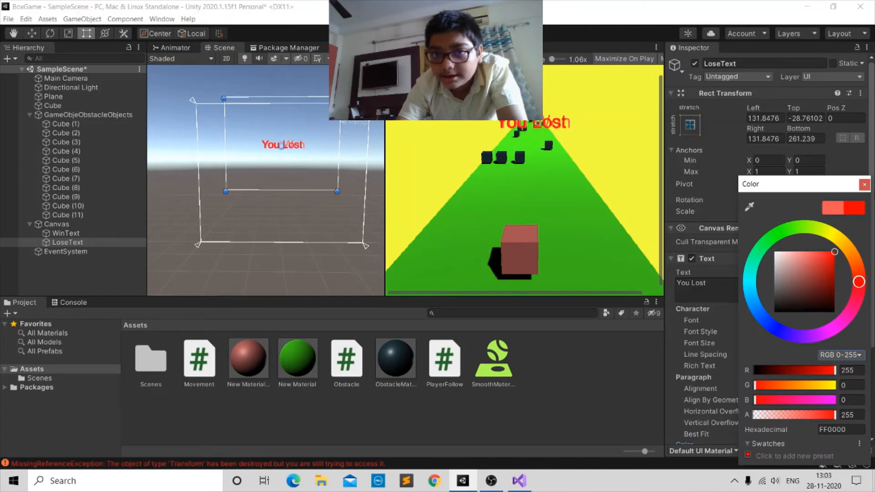
left_click(866, 184)
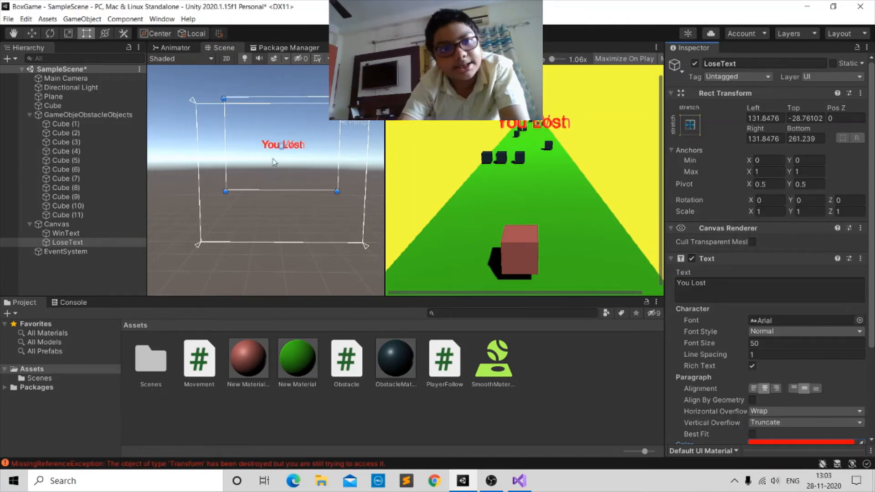
Deactivate the WinText object so that only the lose message displays.
left_click(97, 236)
left_click(695, 64)
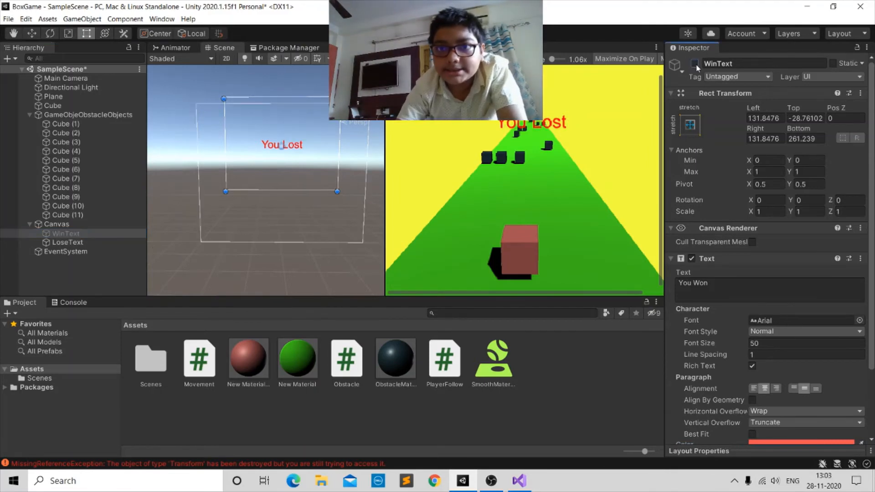
scroll(507, 156, "down", 1)
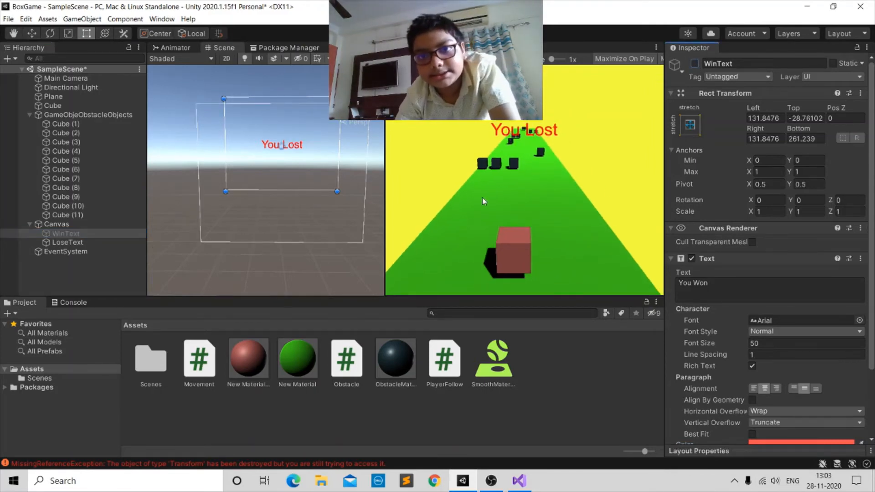
Play-test the game, steering the cube past the obstacles with the "You Lost" text active, and stop the run.
left_click(419, 33)
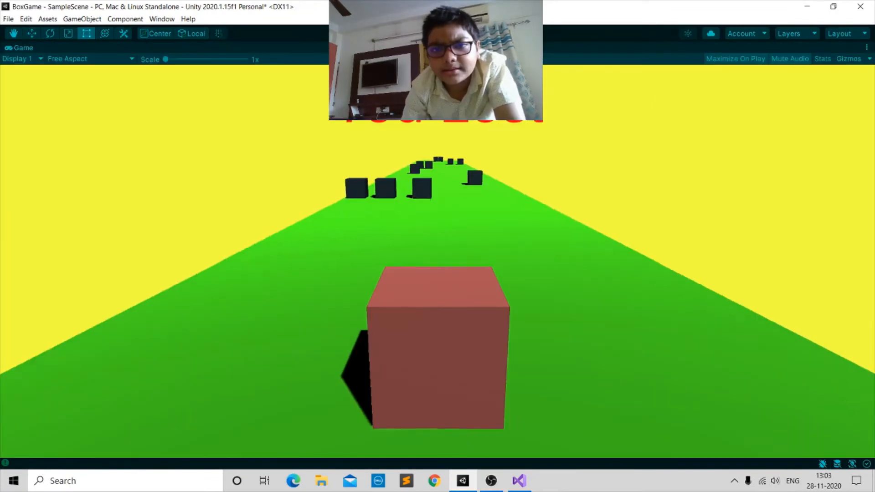
key("a")
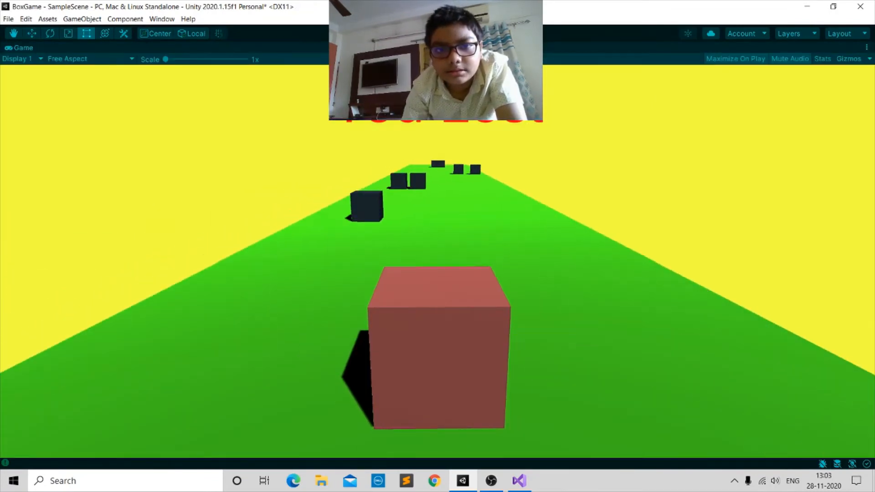
key("d")
key("a")
key("a")
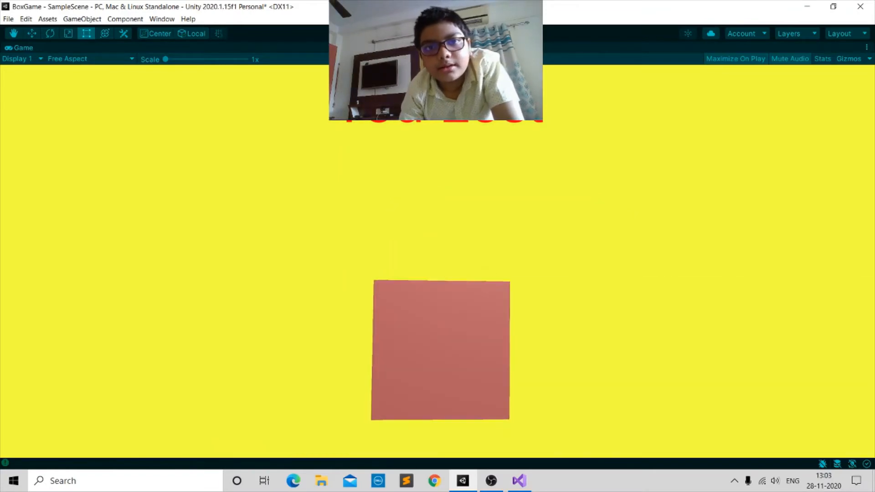
left_click(419, 33)
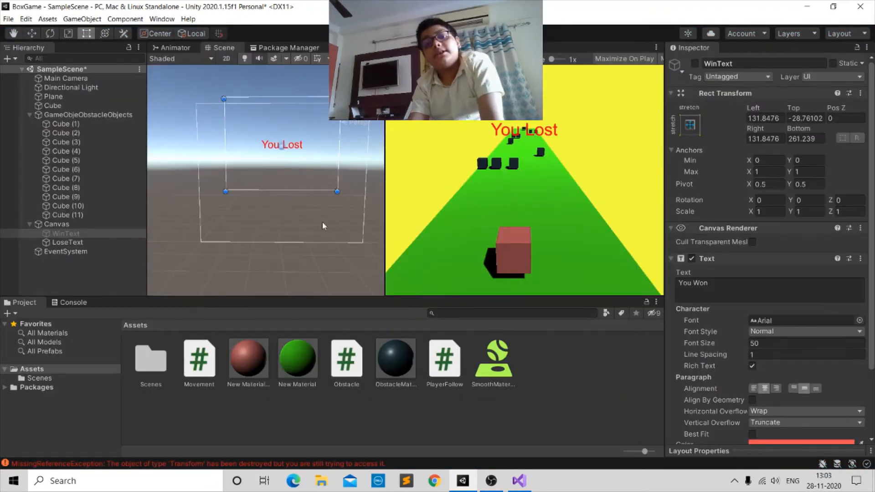
Focus the LoseText object in the scene and deactivate it.
left_click(78, 241)
double_click(77, 242)
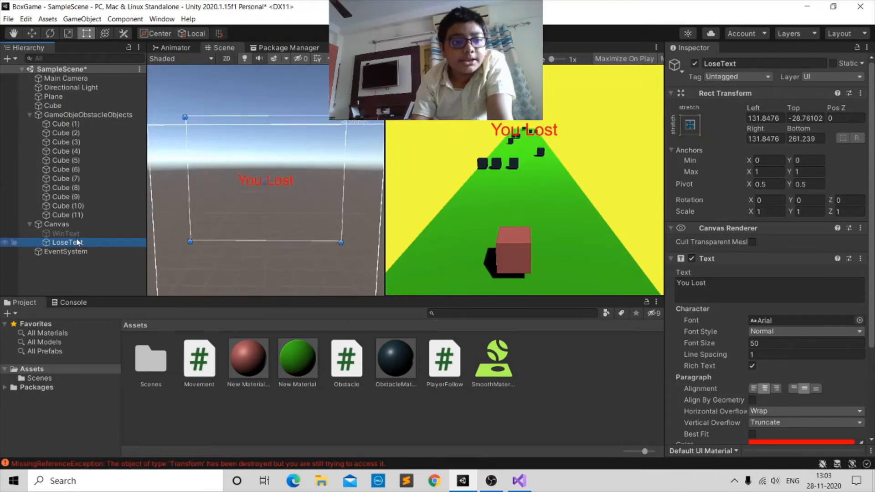
left_click(696, 64)
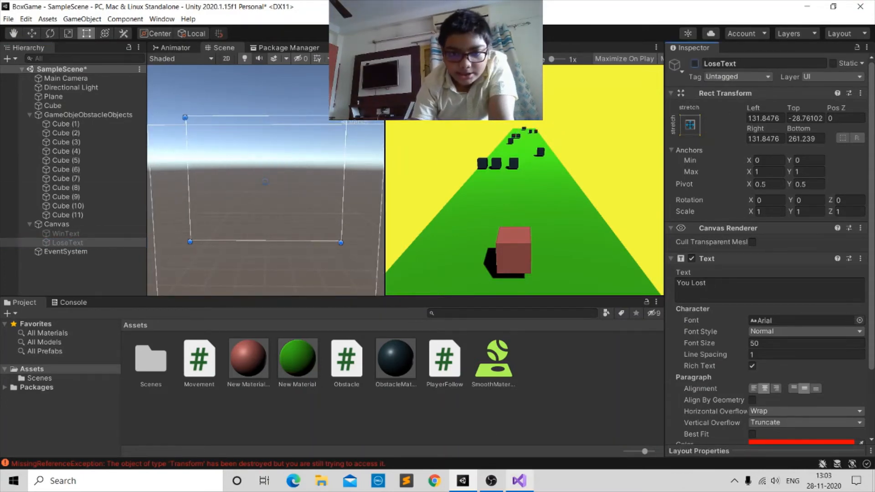
Switch to Visual Studio and add an empty line after the Destroy call in the Obstacle script's collision check.
left_click(519, 481)
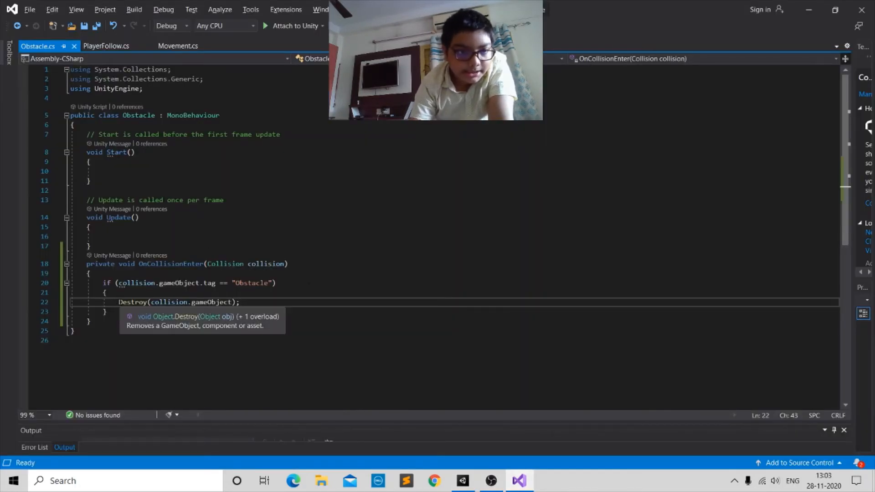
left_click_drag(119, 302, 207, 309)
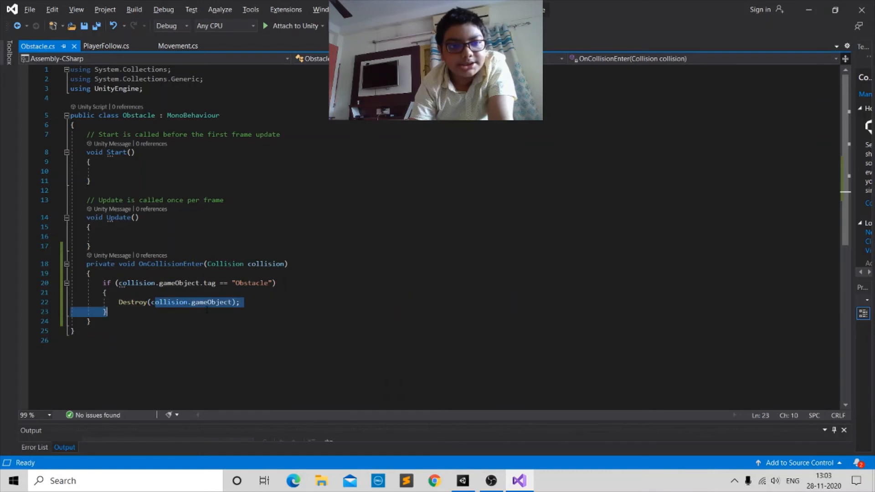
left_click(263, 310)
key("Up")
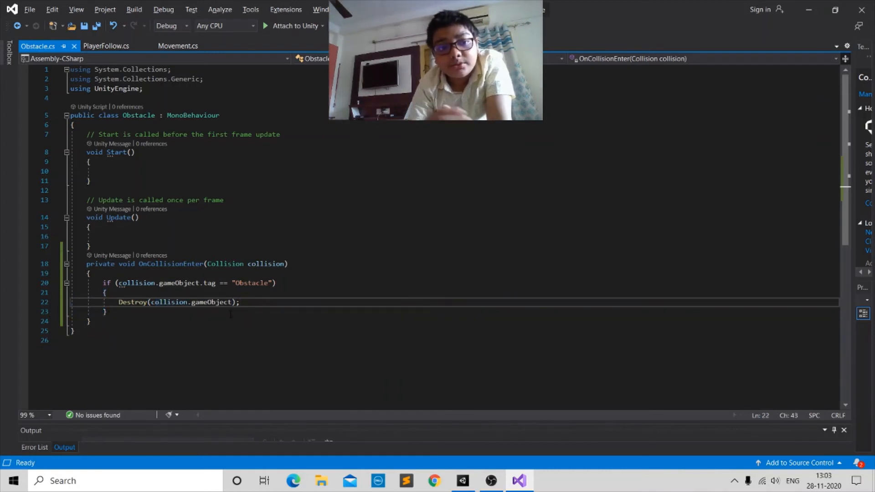
key("Return")
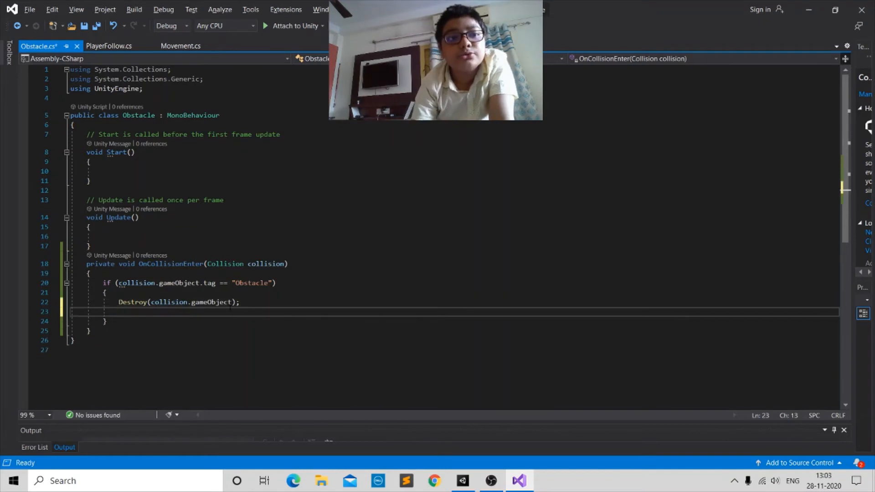
Add the directive "using UnityEngine.UI;" below the existing using lines of the Obstacle script.
left_click(144, 88)
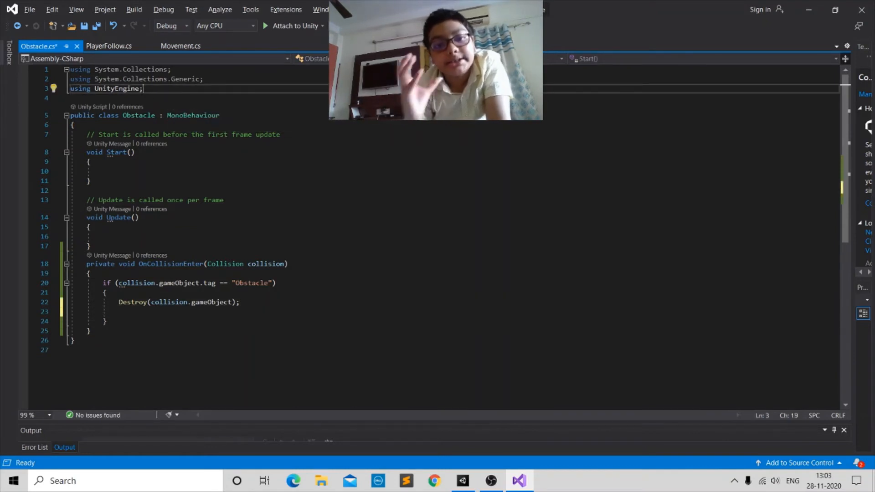
key("Return")
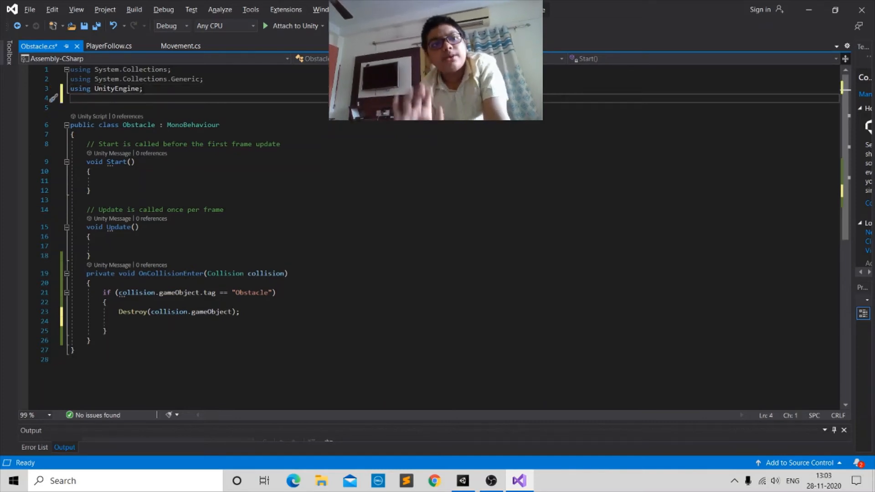
type("using")
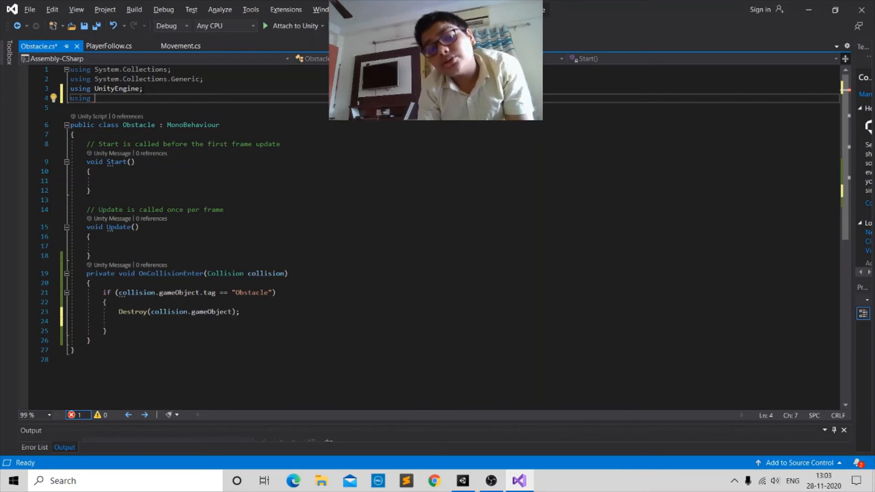
type("nit")
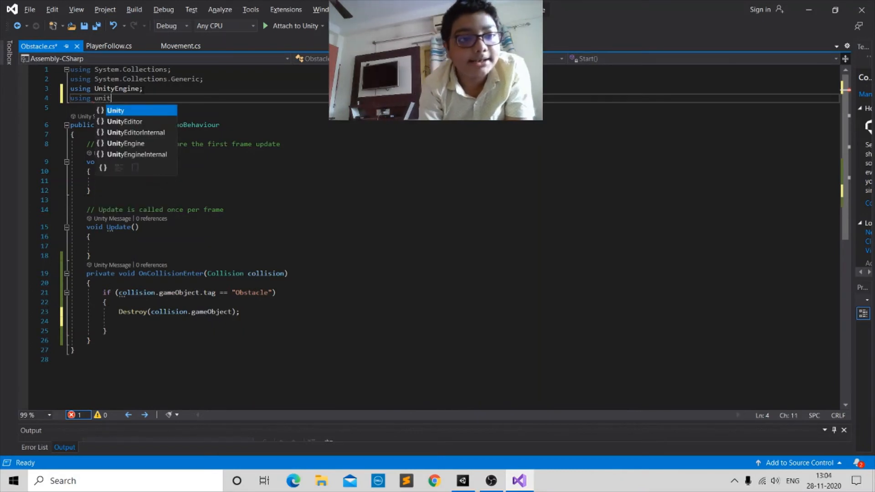
key("Down")
key("Return")
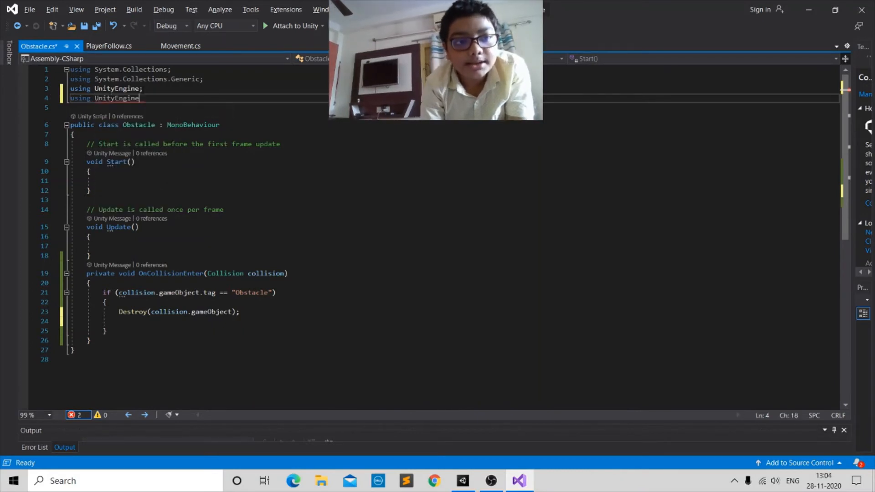
type(".UI;")
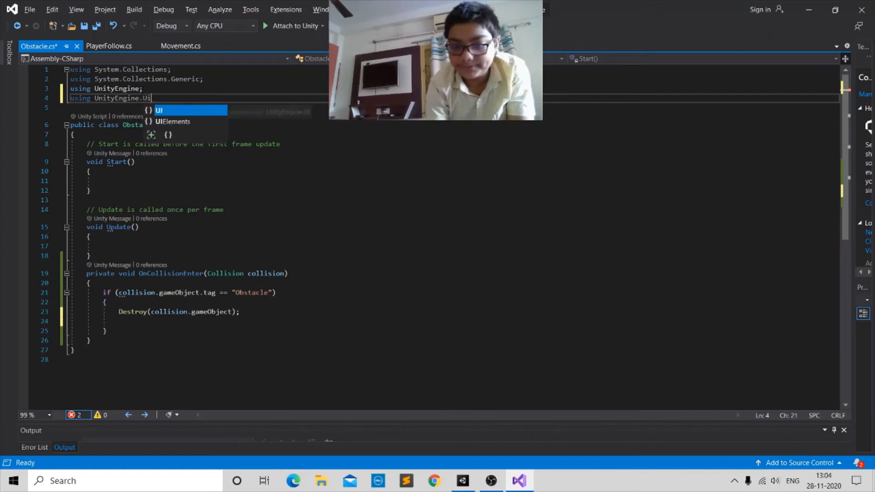
Declare the field "public Text LostText;" at the start of the Obstacle class.
left_click(121, 135)
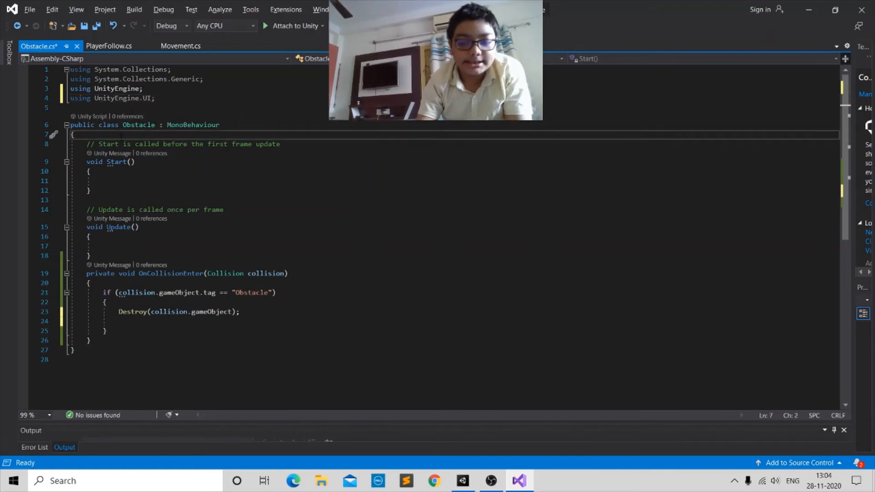
key("Return")
type("public")
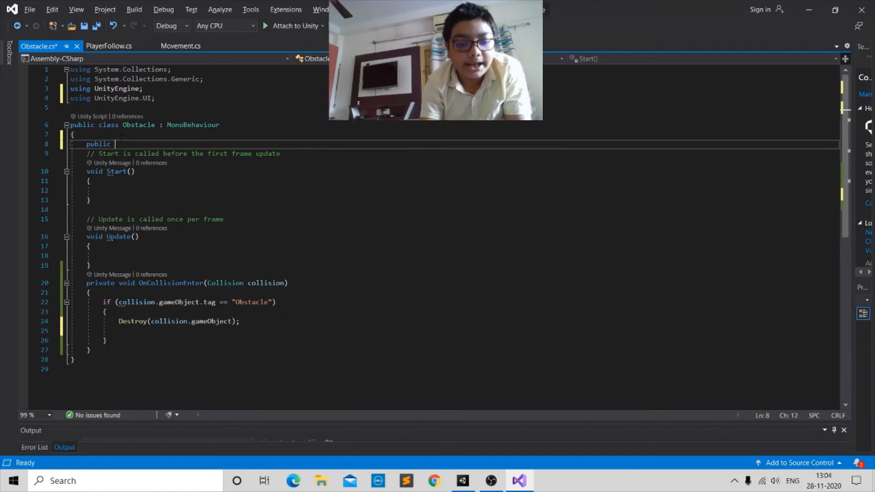
type(" Text ")
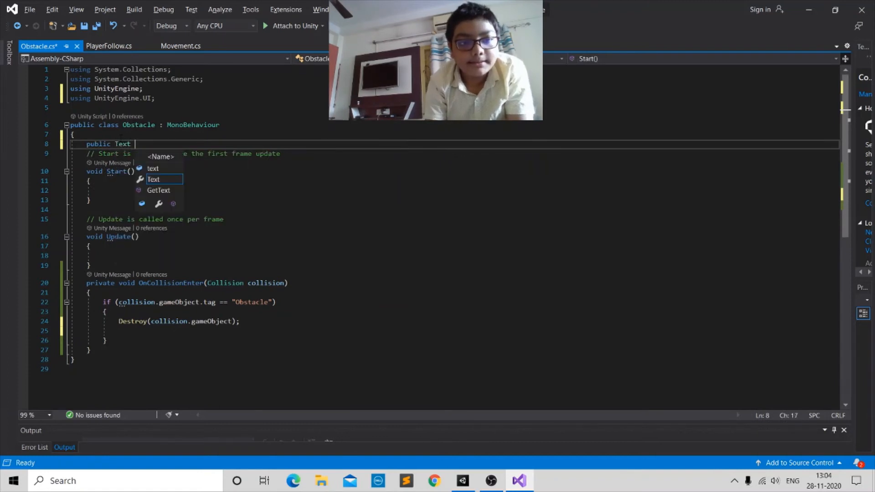
type("p")
key("BackSpace")
key("BackSpace")
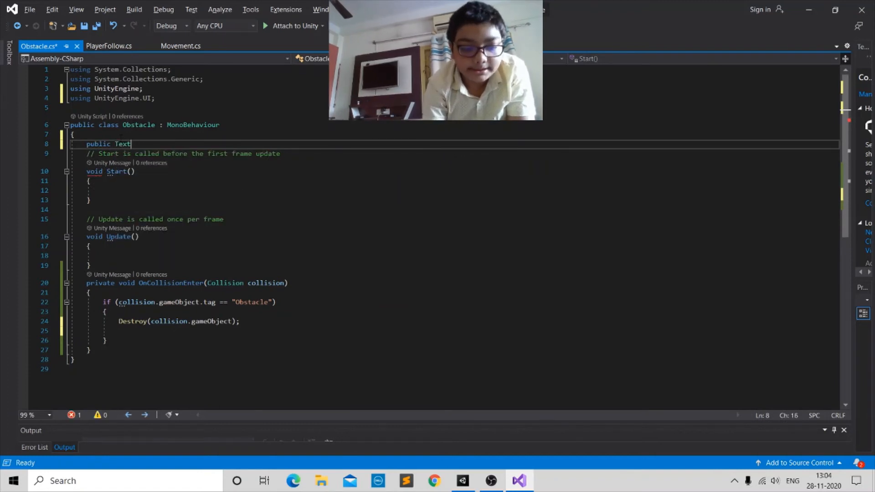
type("Lost")
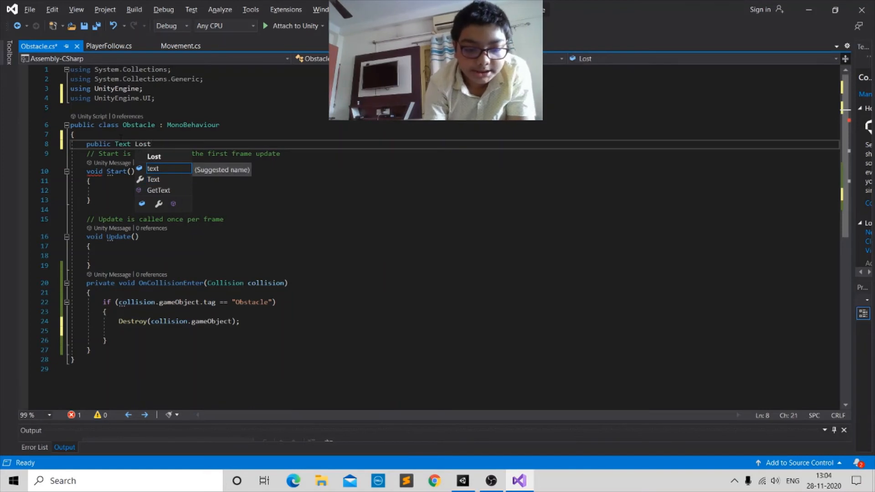
type("Text;")
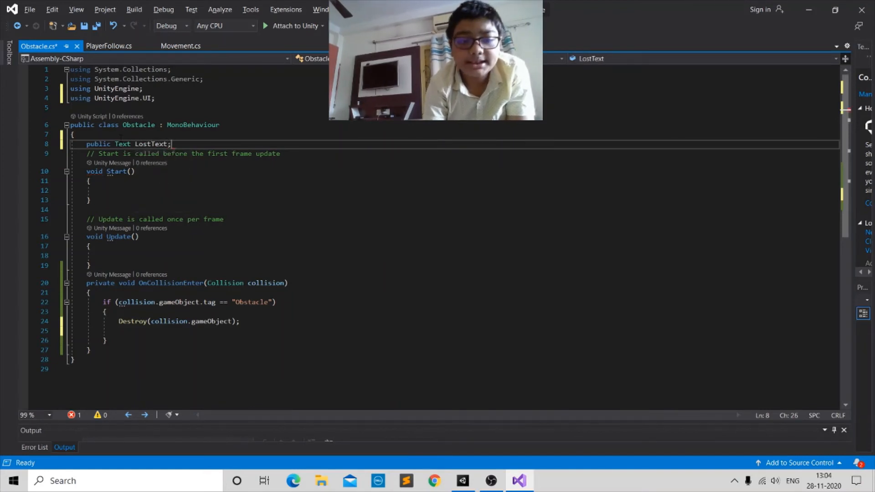
Add "LostText.enabled = true;" after the Destroy call in OnCollisionEnter and save the script.
left_click_drag(151, 321, 150, 331)
left_click(151, 332)
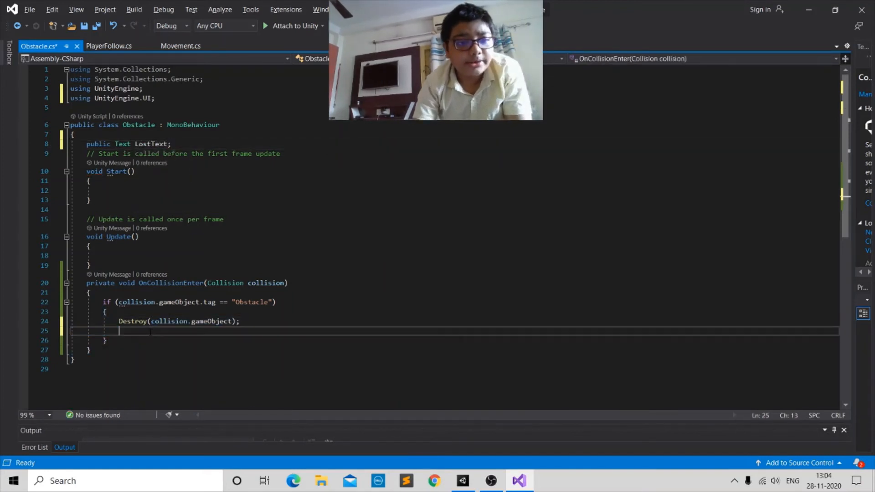
type("lostText.")
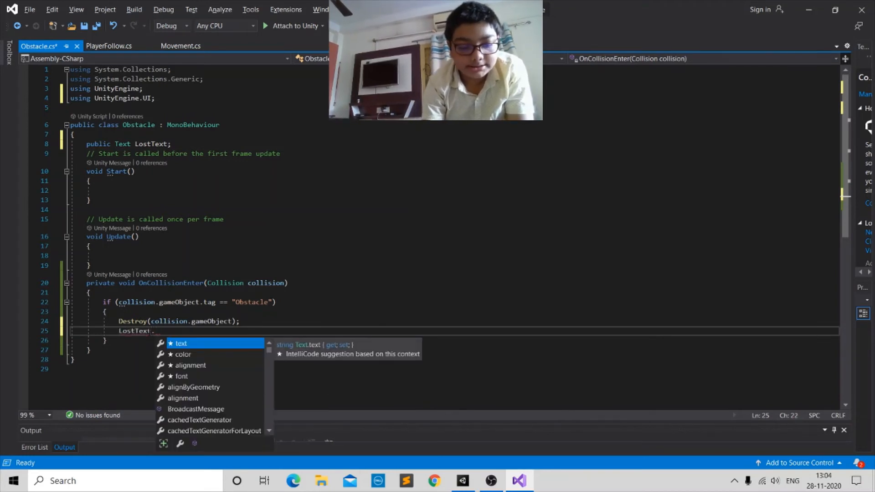
type("E")
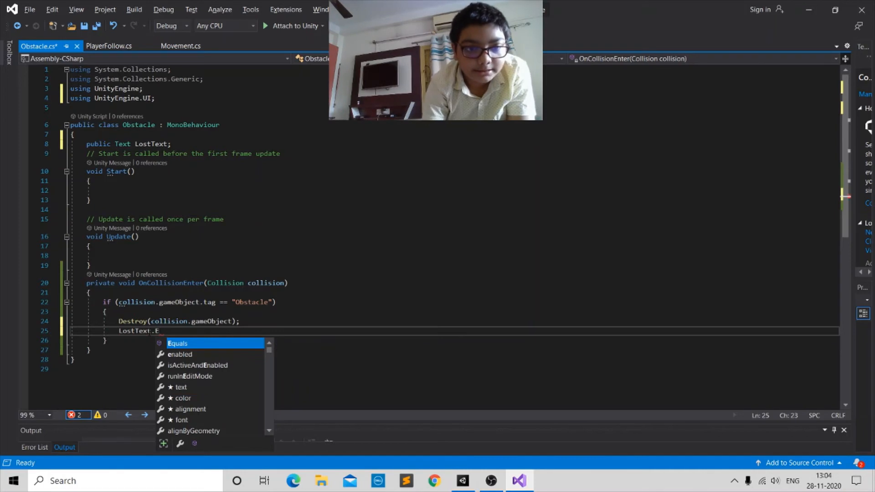
key("Down")
type("= ")
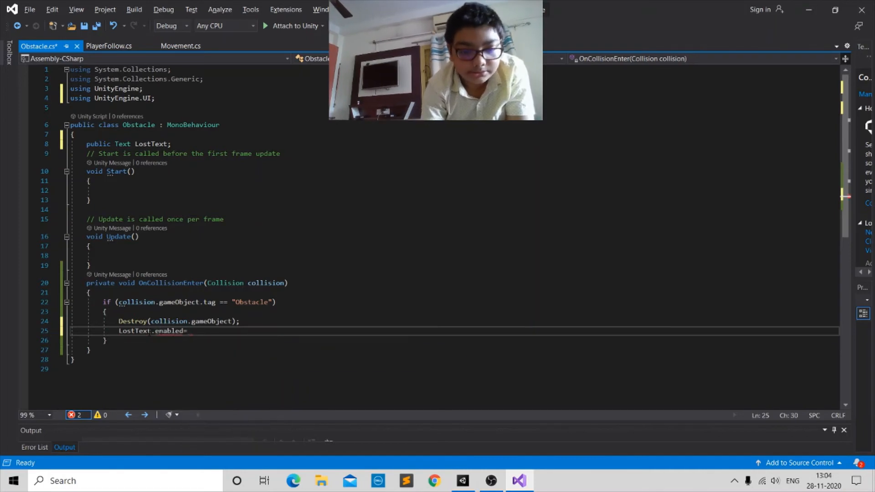
type("true;")
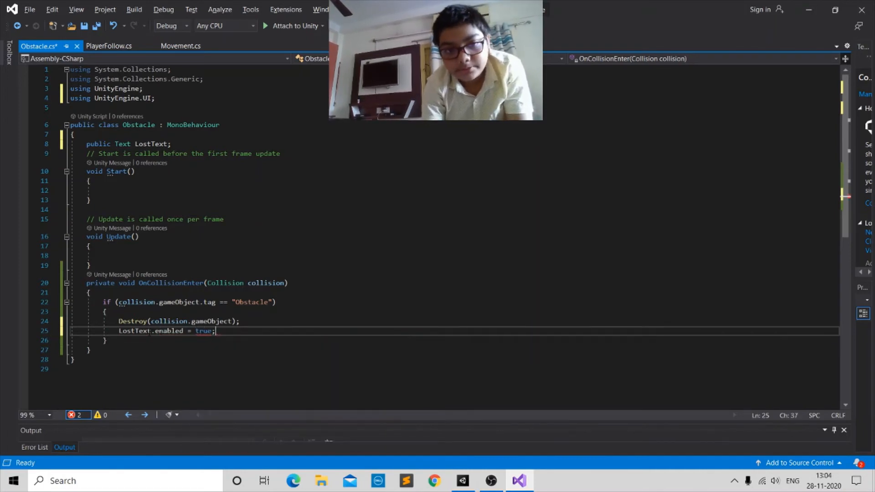
scroll(169, 244, "down", 1)
scroll(169, 244, "up", 1)
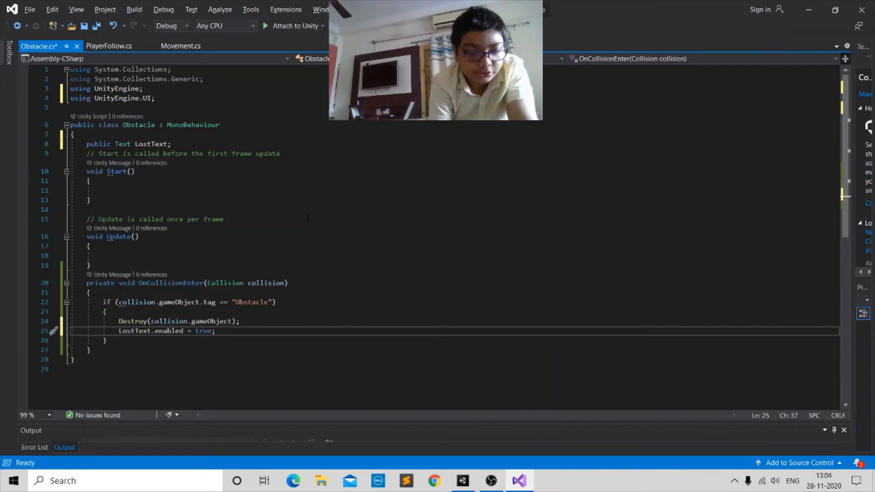
key("ctrl+s")
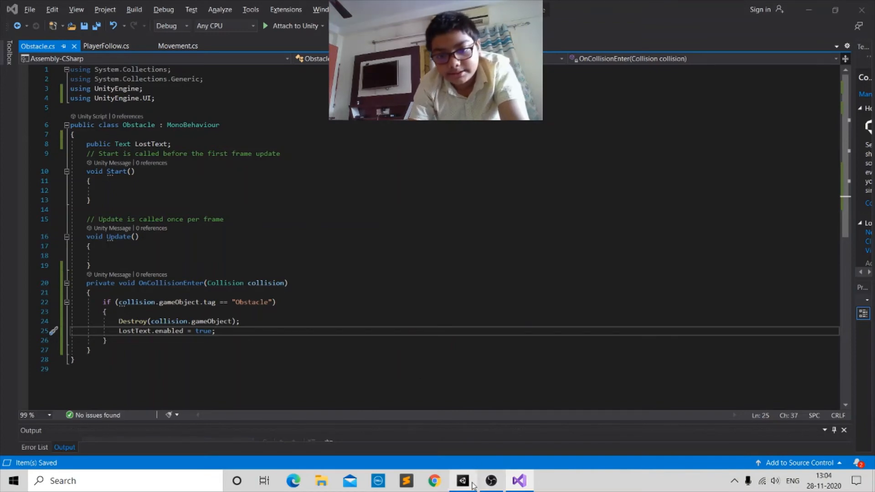
Switch to Unity and assign the LoseText object to the Lost Text field of the Cube's Obstacle script.
mouse_move(473, 486)
left_click(462, 444)
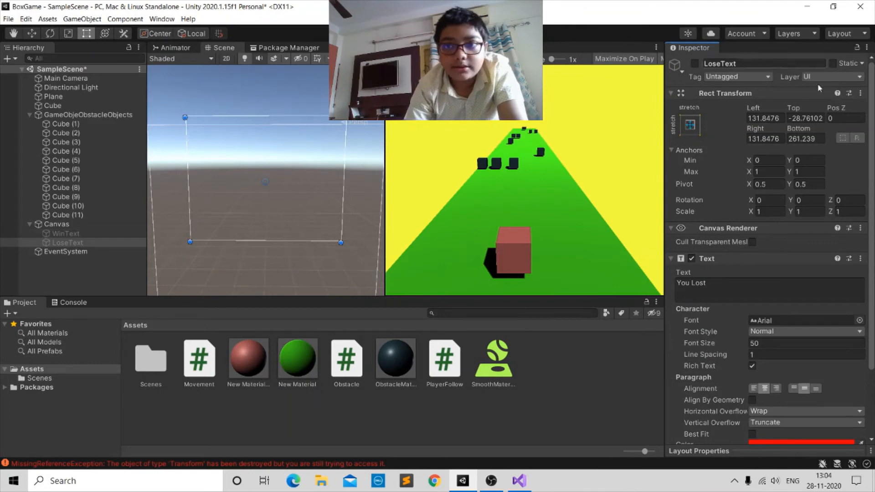
left_click(70, 235)
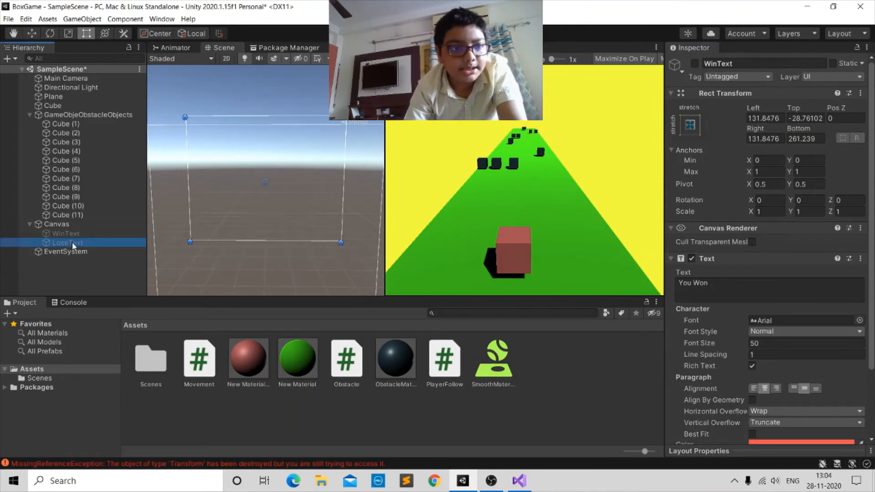
left_click(72, 242)
left_click(72, 234)
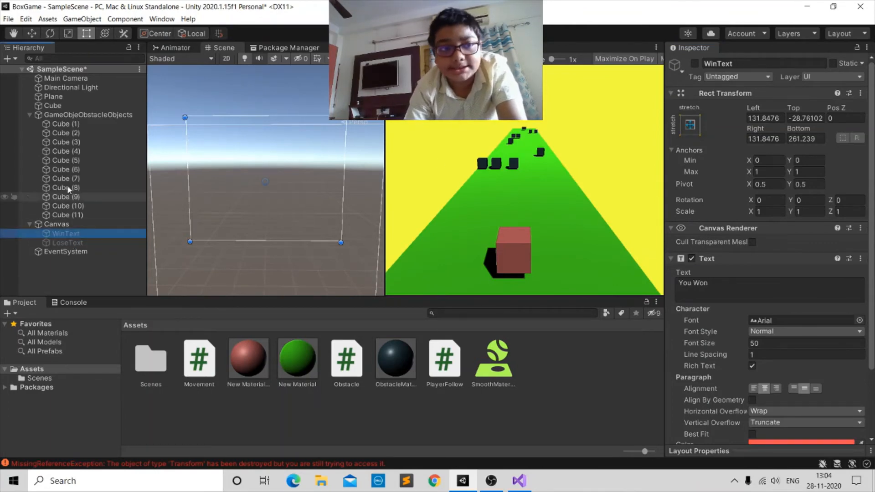
left_click(52, 105)
scroll(774, 273, "down", 6)
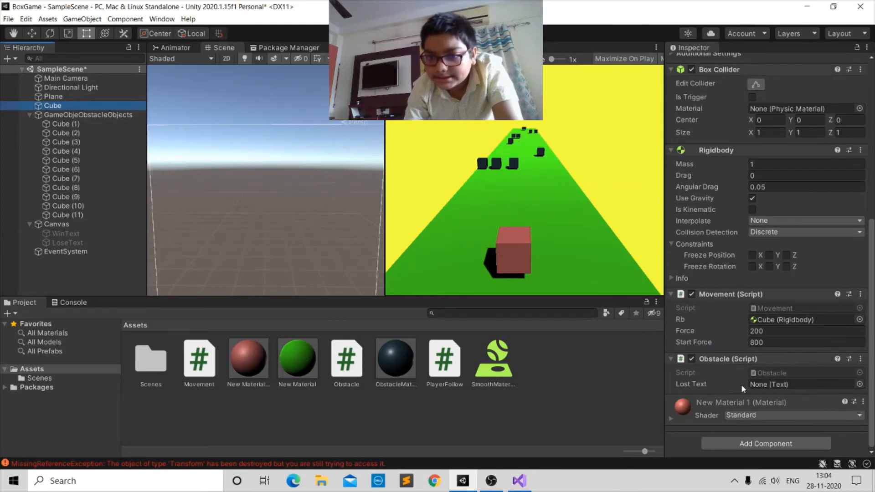
left_click_drag(67, 242, 759, 389)
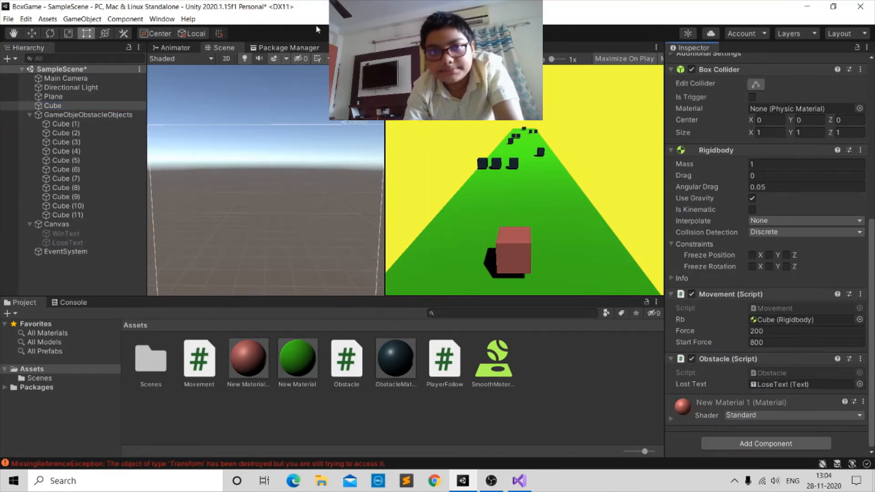
Play-test the game with the updated Obstacle script, steering the cube among the obstacles, and stop the run.
left_click(411, 33)
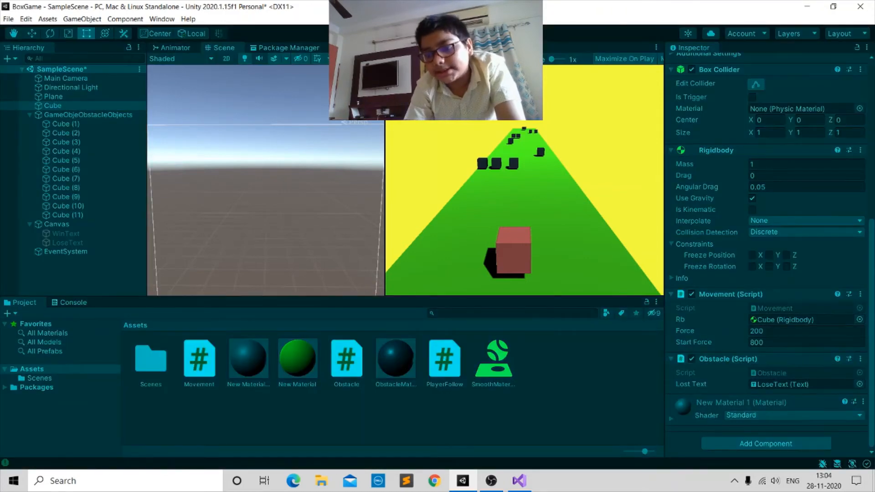
key("d")
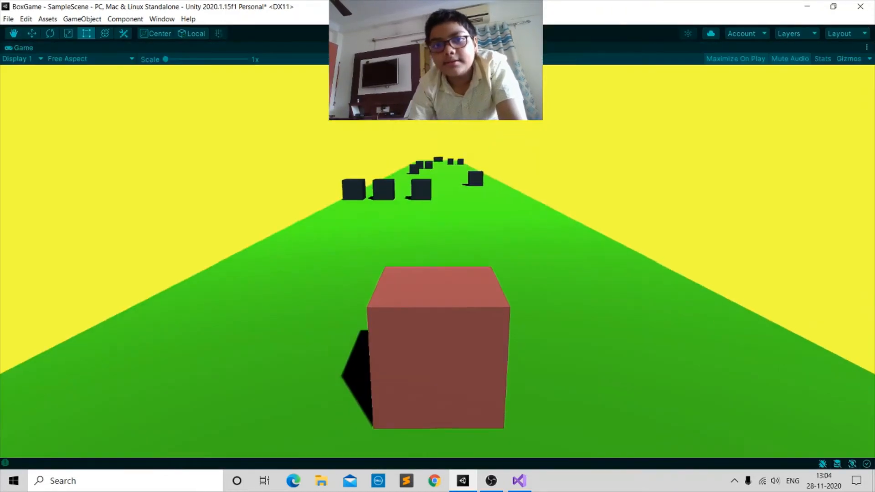
key("a")
key("d")
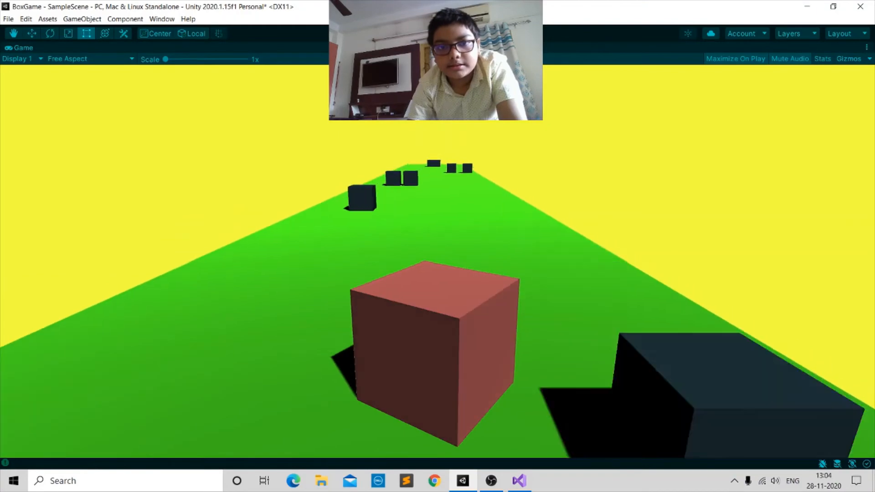
key("a")
key("d")
key("d")
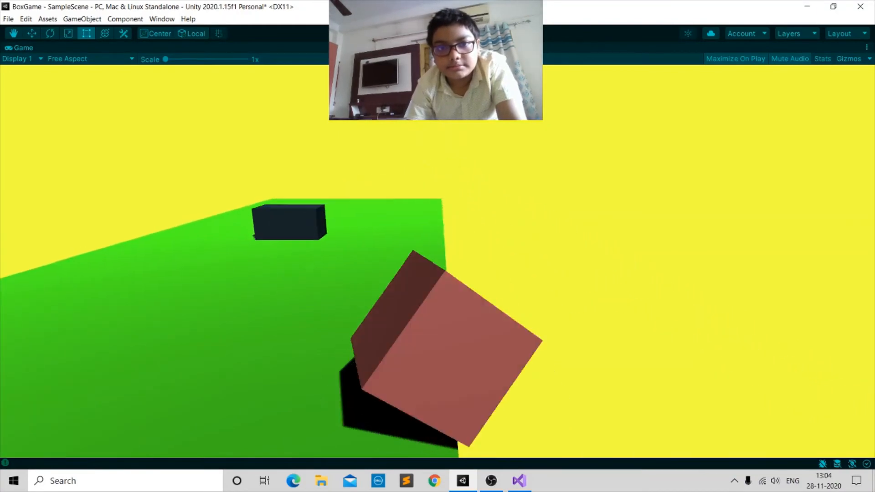
key("a")
key("ctrl+p")
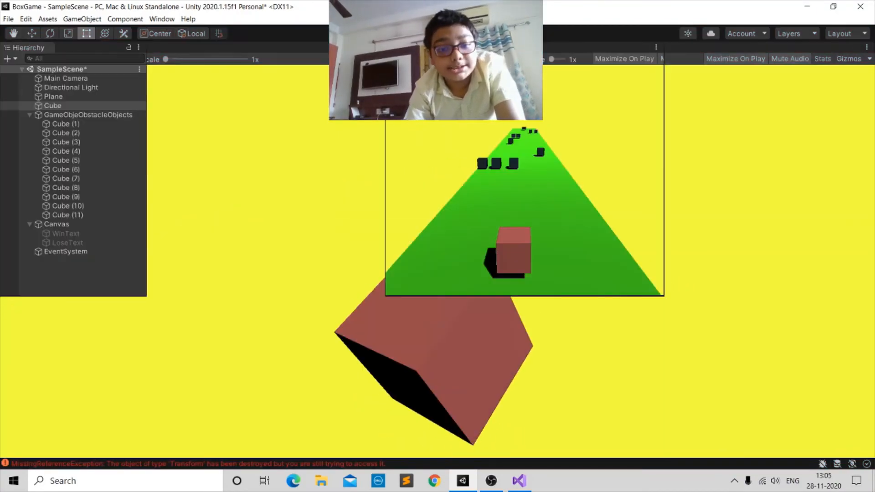
Activate the hidden LoseText object in the Canvas and frame it in the Scene view.
left_click(98, 233)
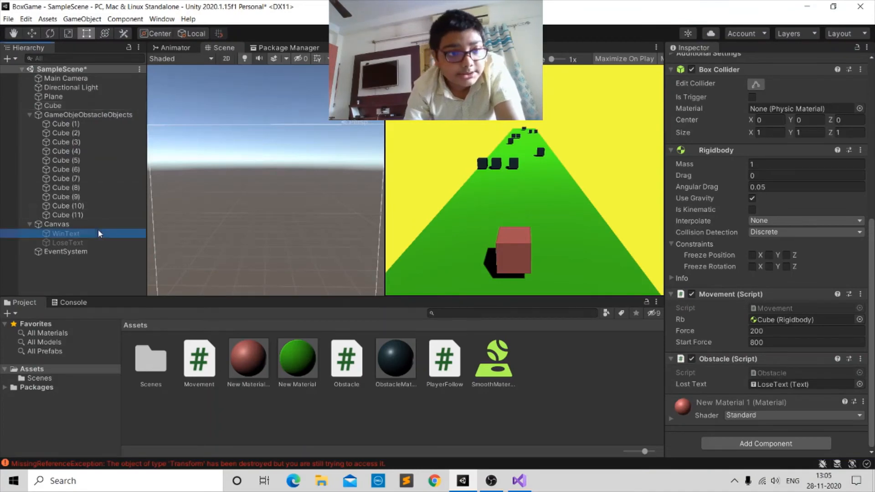
left_click(98, 241)
left_click(101, 236)
left_click(102, 243)
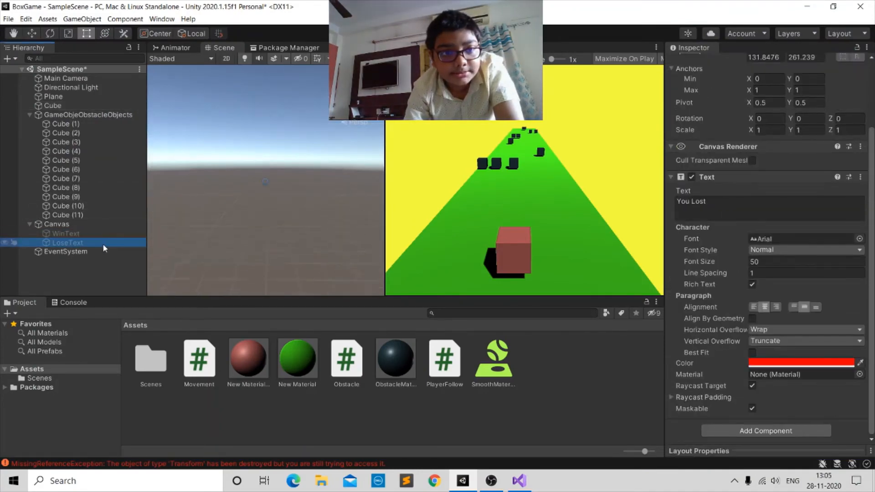
scroll(705, 64, "up", 3)
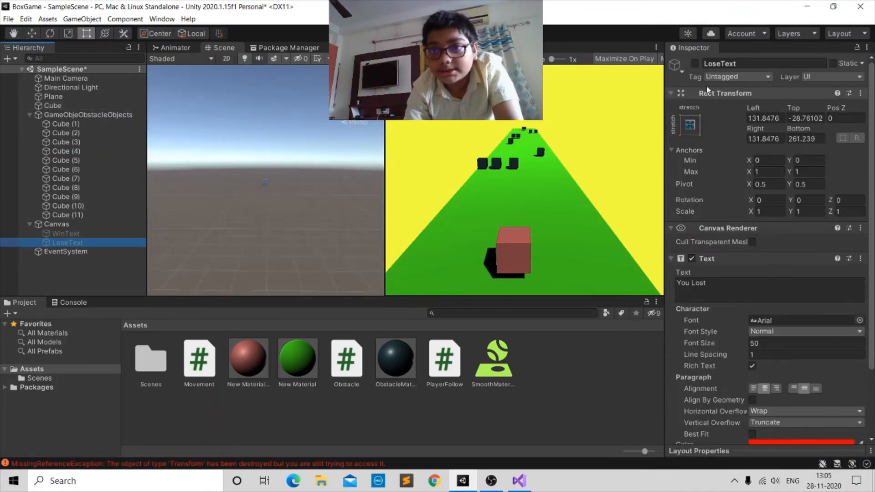
left_click(695, 63)
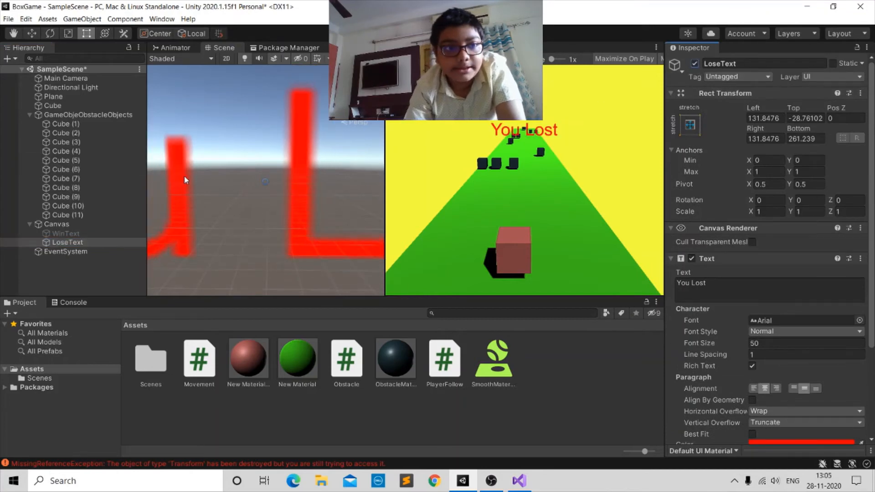
key("f")
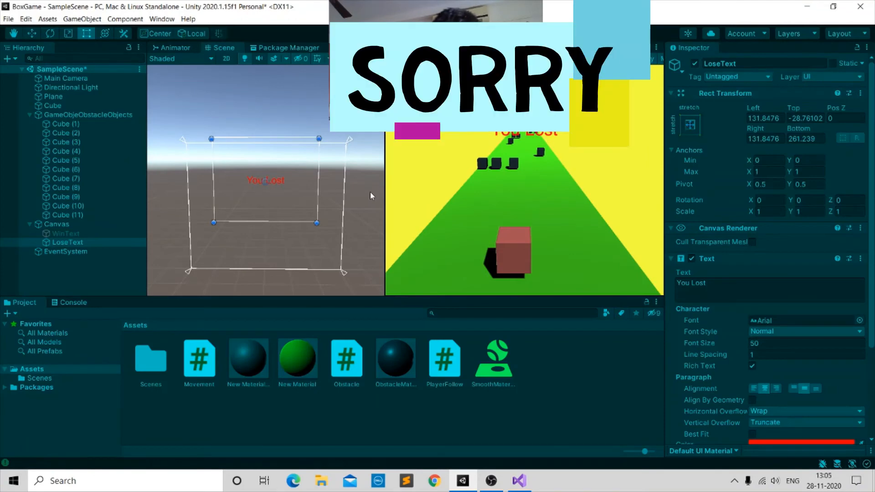
Play-test the game with LoseText active, steering the cube among the obstacles, and stop the run.
key("ctrl+p")
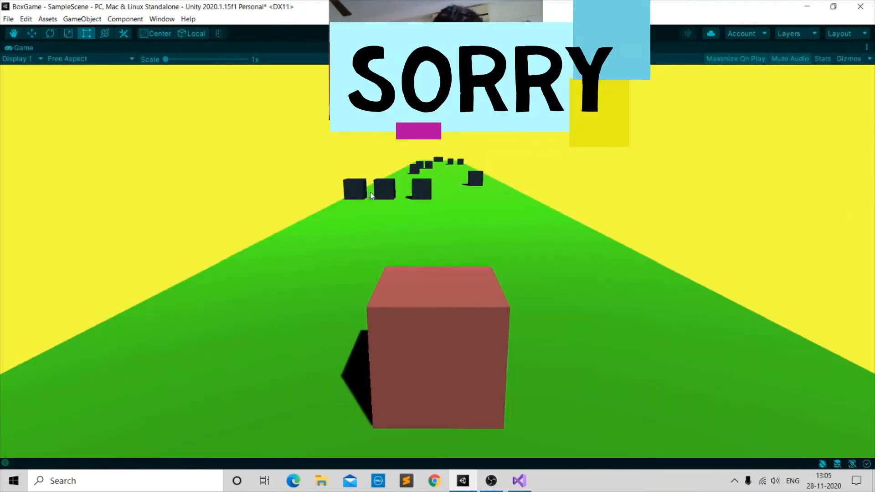
key("a")
key("d")
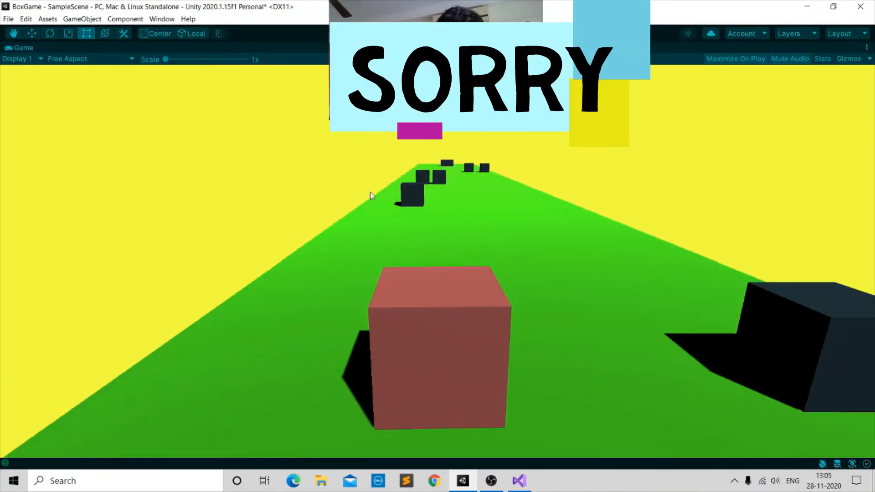
left_click(418, 33)
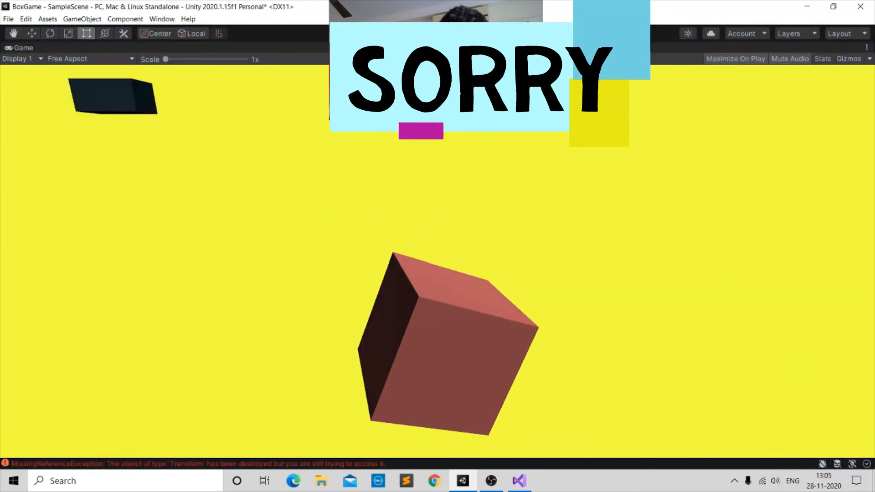
Switch to Visual Studio, add "LostText.enabled = false;" to the Start method of the Obstacle script, and save it.
left_click(526, 484)
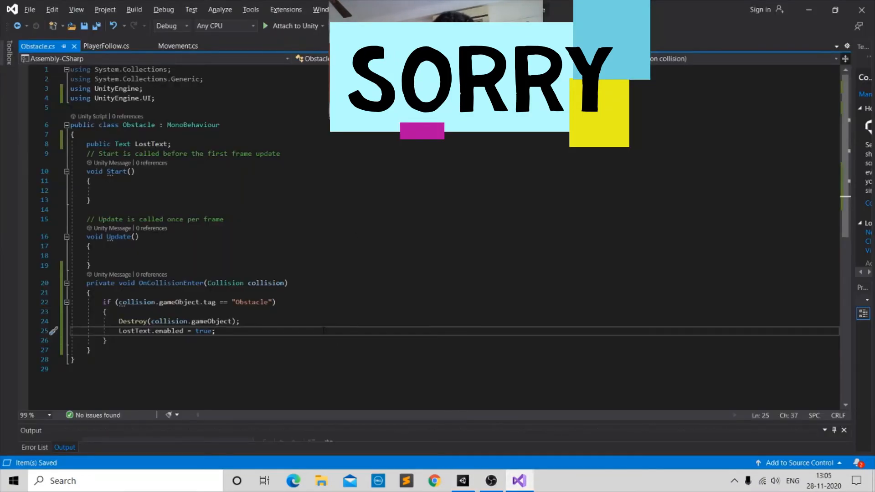
double_click(198, 331)
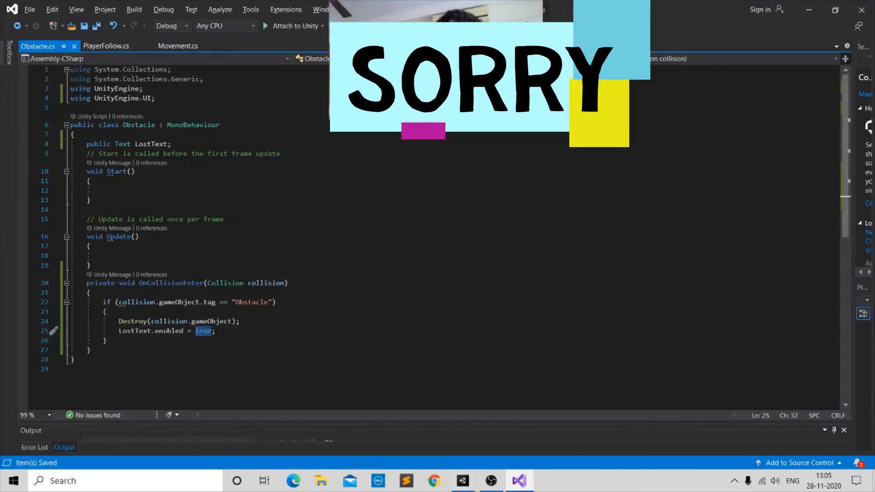
double_click(166, 332)
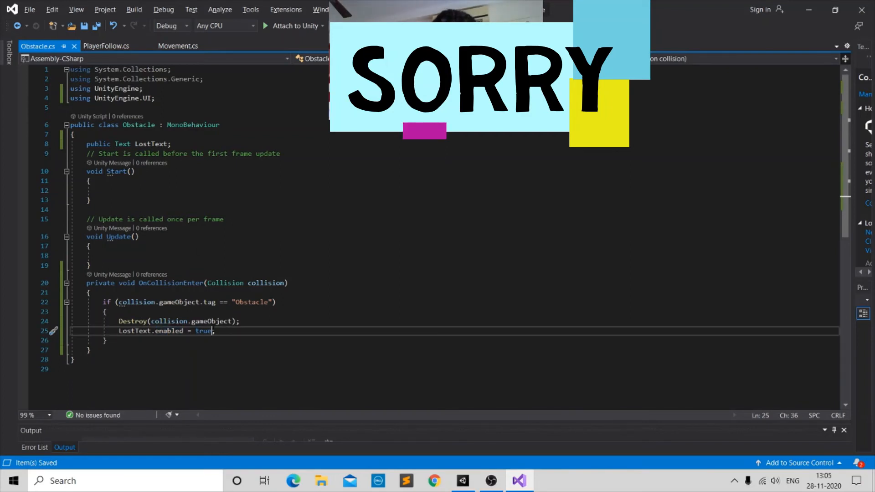
left_click(216, 332)
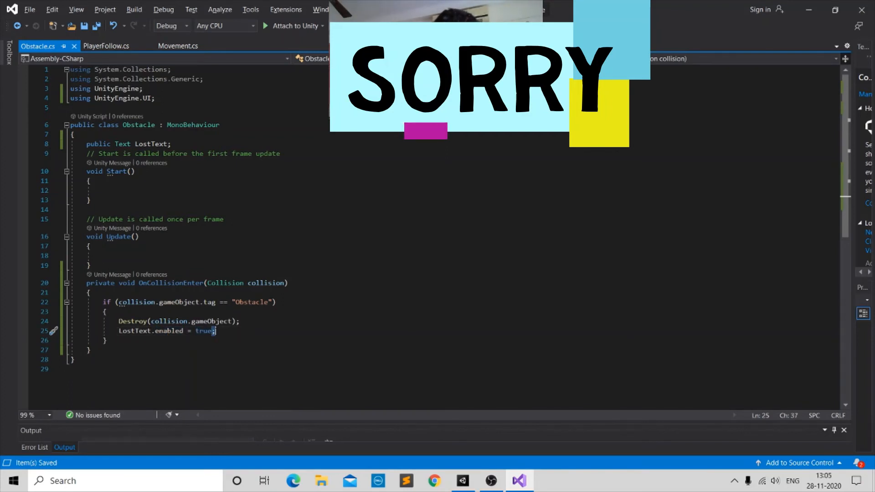
left_click(147, 182)
left_click(148, 189)
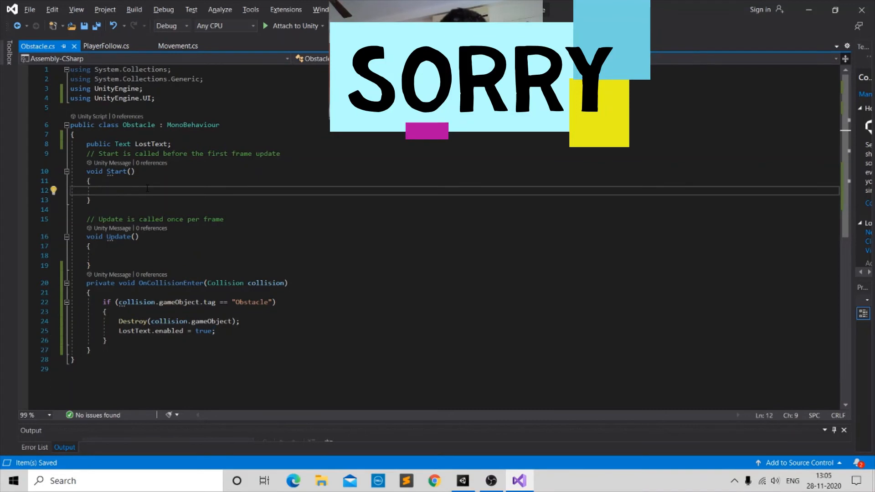
type("LostText")
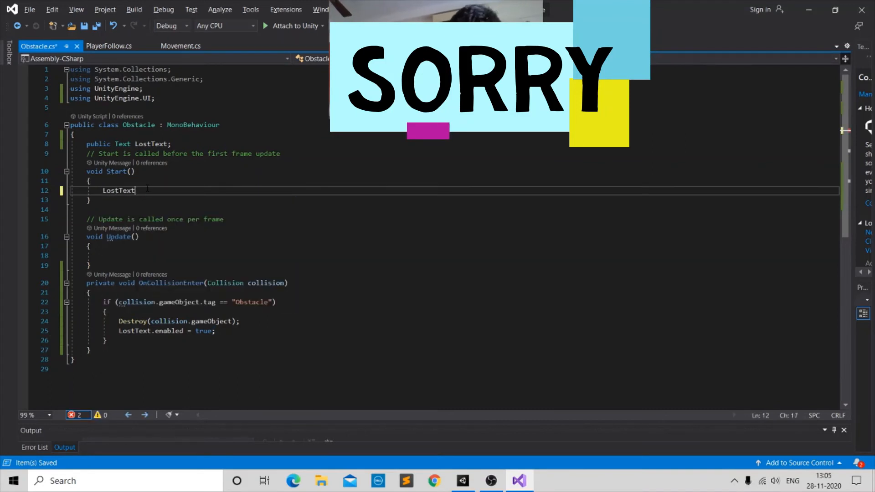
type(".ena")
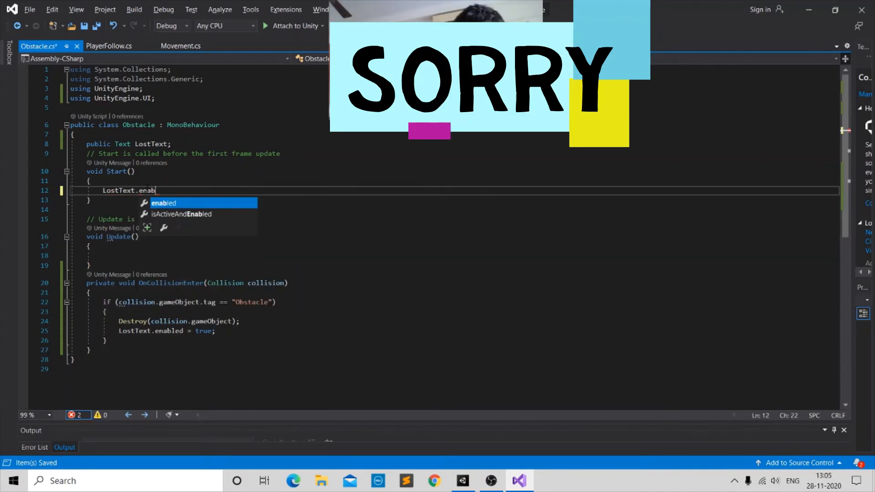
type("b")
key("Tab")
type("= f")
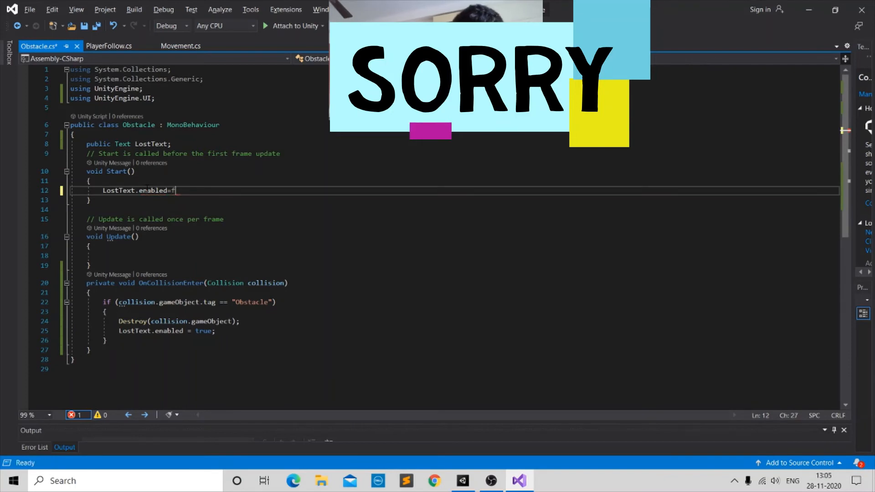
type("alse;")
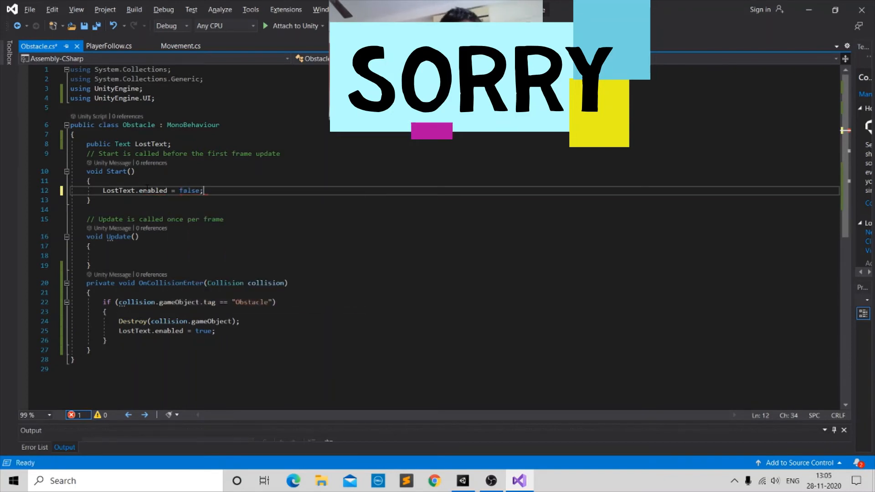
key("ctrl+s")
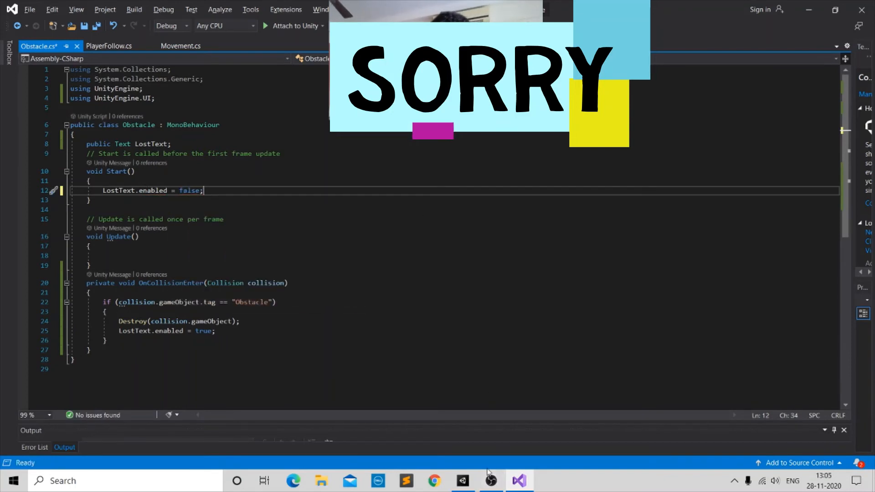
left_click(178, 340)
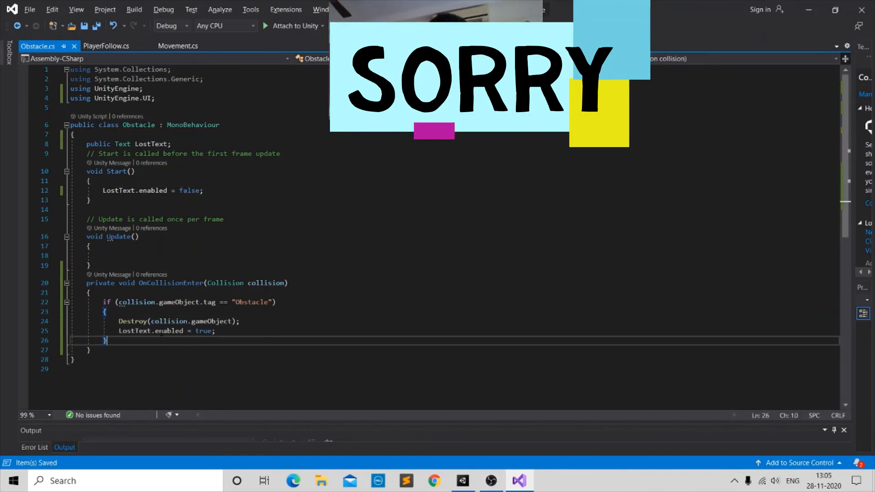
double_click(170, 332)
left_click(191, 321)
left_click(190, 333)
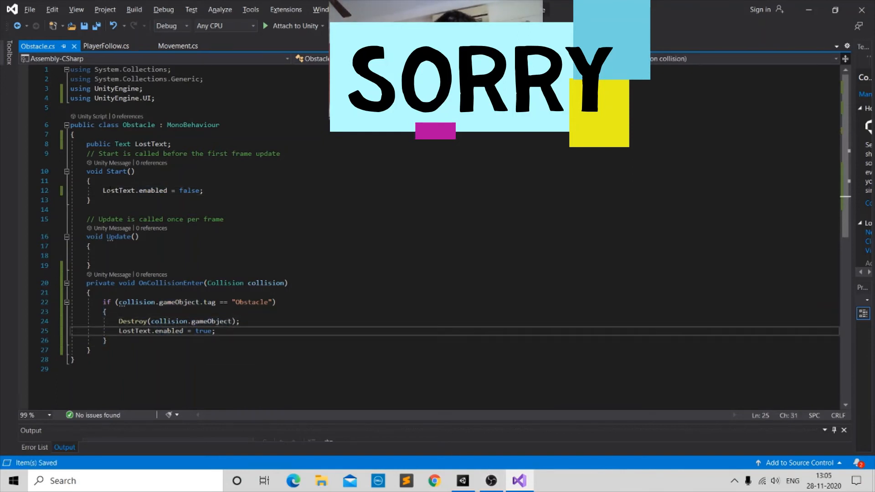
Switch to Unity and check the Cube's Lost Text assignment and the LoseText object's Text settings.
left_click(469, 476)
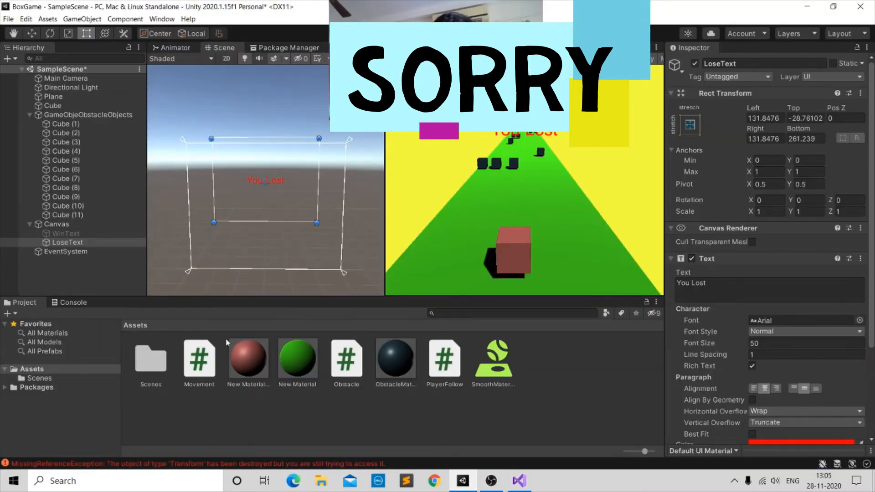
left_click(52, 105)
scroll(868, 132, "down", 10)
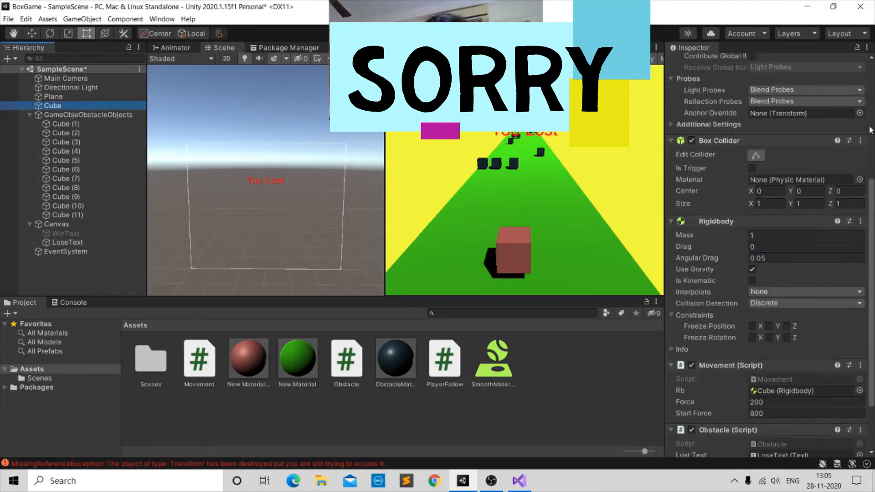
scroll(871, 129, "down", 3)
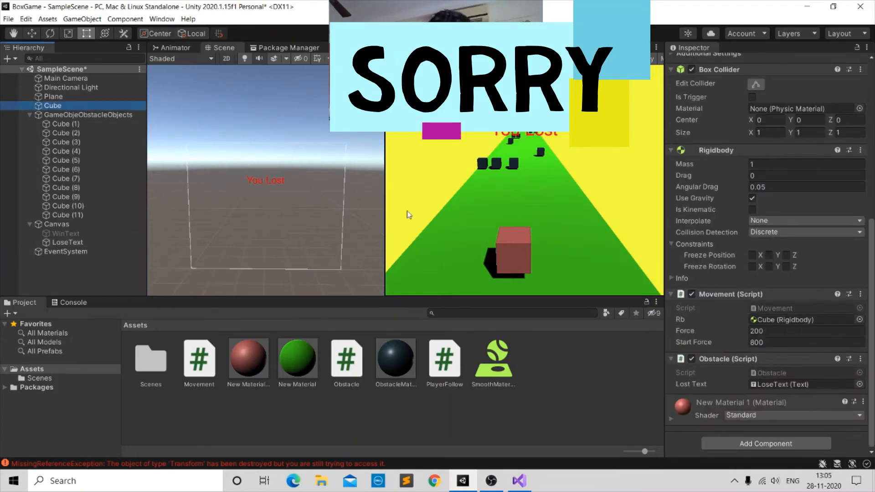
left_click(67, 242)
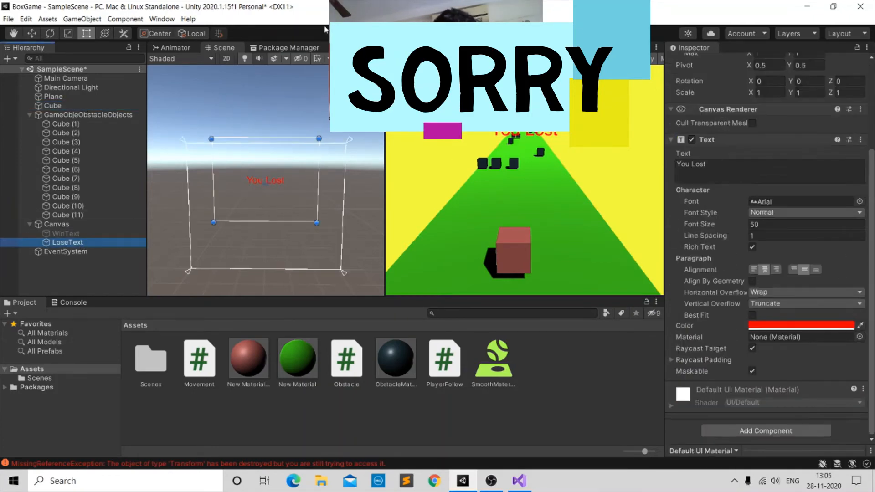
Play-test the game with the text disabled at start, steering the cube sideways, and stop the run.
key("ctrl+p")
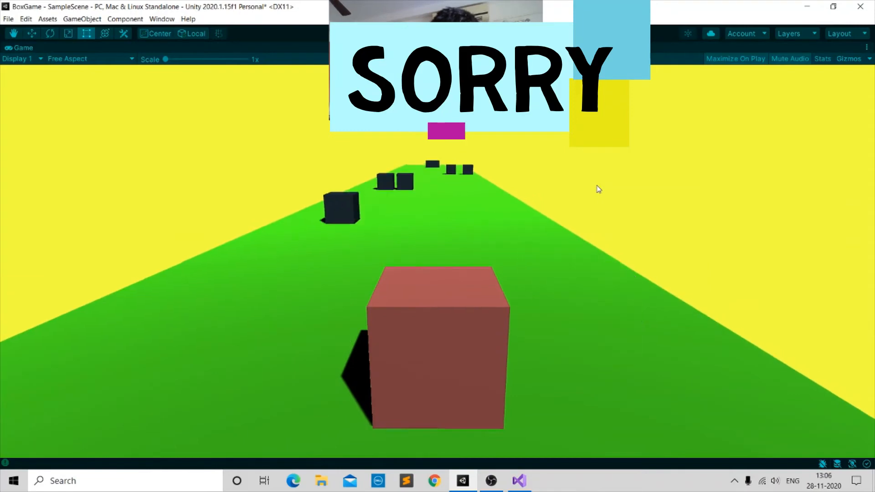
key("a")
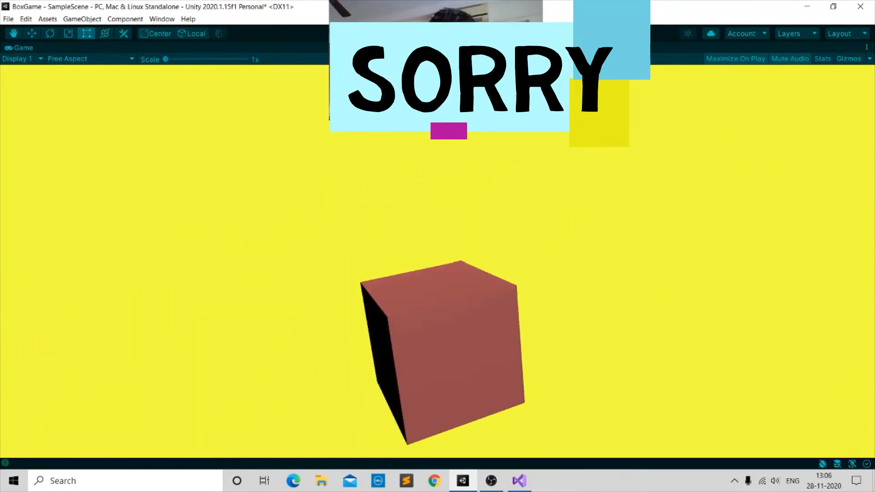
left_click(420, 33)
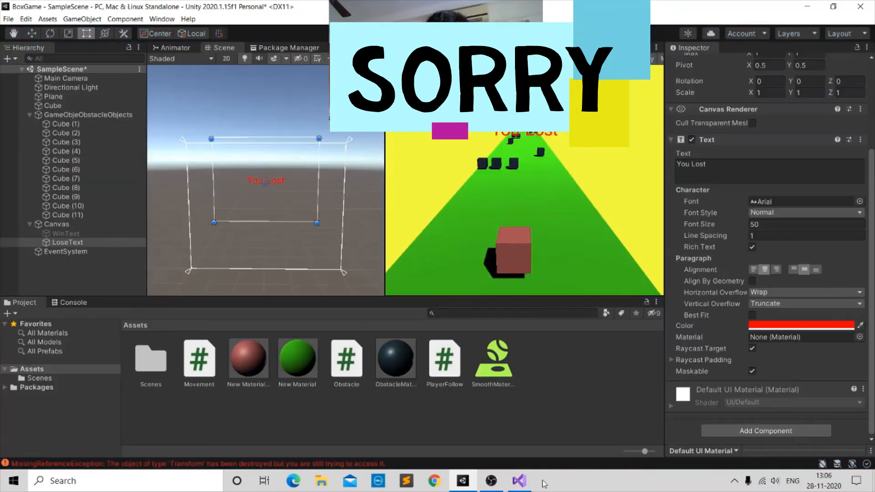
Inspect the Cube's Obstacle script, the LoseText object, and the tag and components of the individual obstacle cubes.
left_click(109, 103)
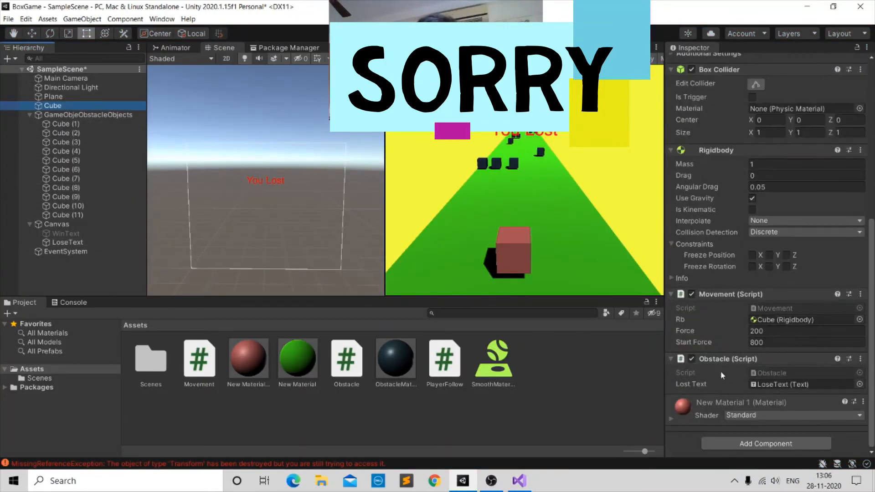
left_click(48, 123)
left_click(48, 141)
left_click(14, 117)
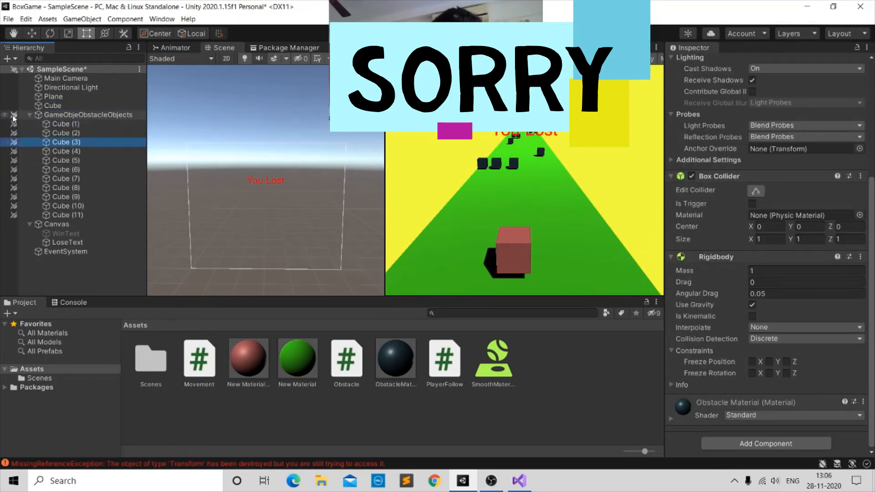
left_click(14, 118)
left_click(14, 116)
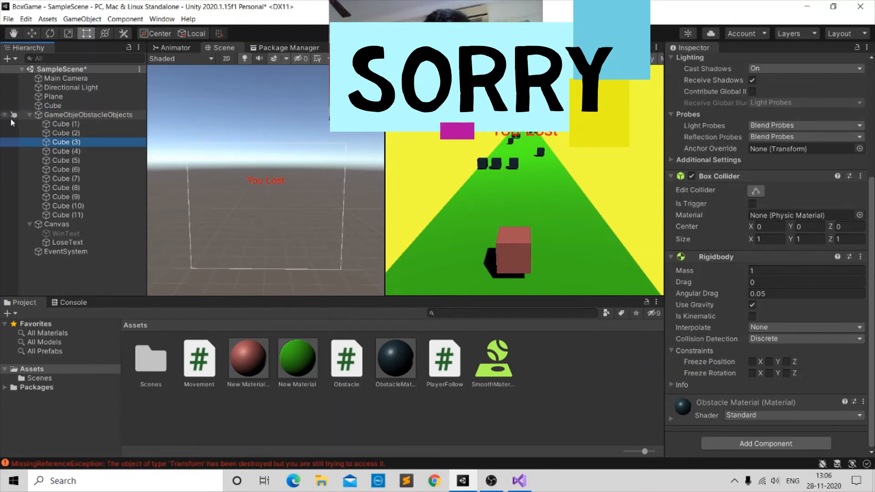
left_click(102, 242)
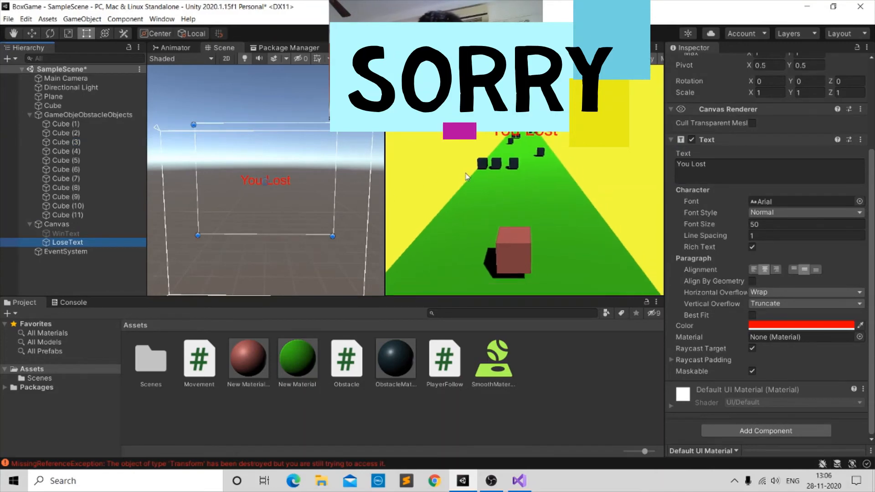
left_click(104, 144)
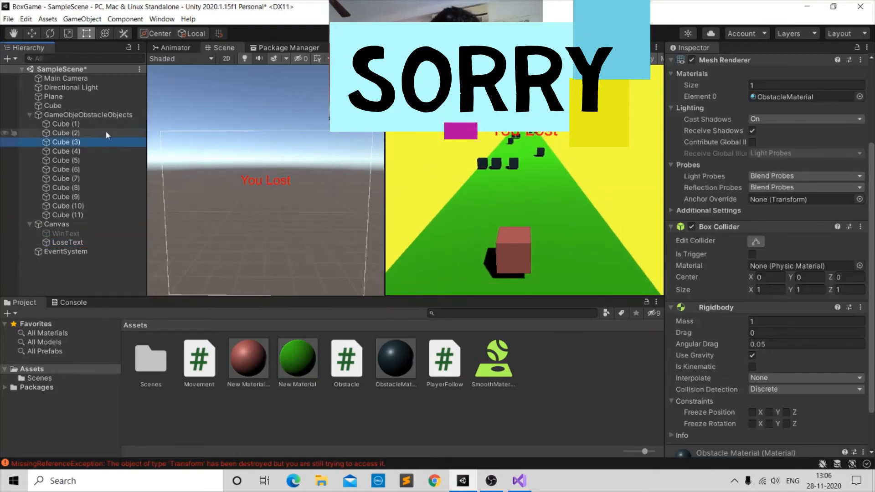
left_click(105, 132)
left_click(105, 125)
scroll(762, 117, "up", 5)
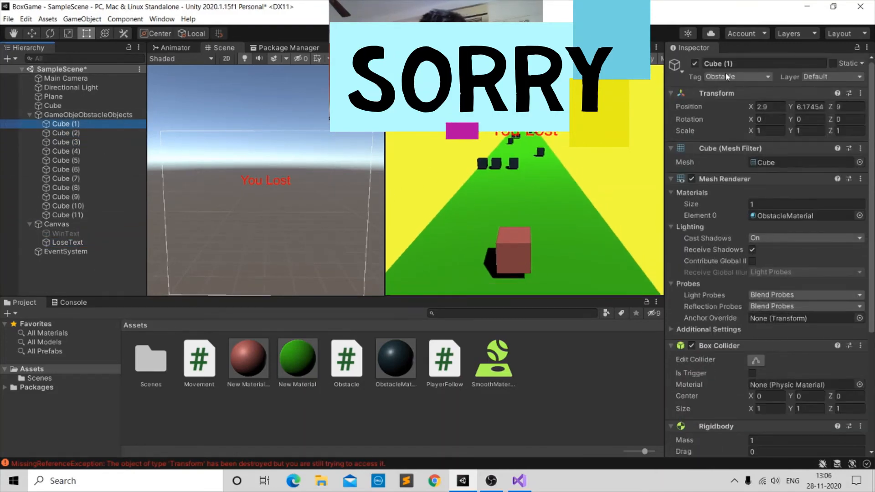
left_click(90, 133)
left_click_drag(96, 154, 92, 134)
Switch to Visual Studio, change the Destroy argument in the Obstacle script's OnCollisionEnter method to gameObject, and save the script.
left_click(519, 481)
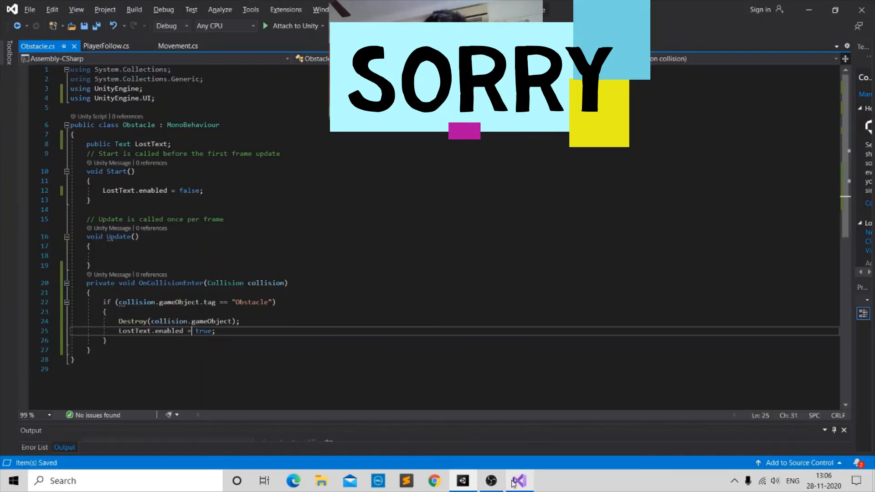
left_click(189, 239)
left_click(185, 254)
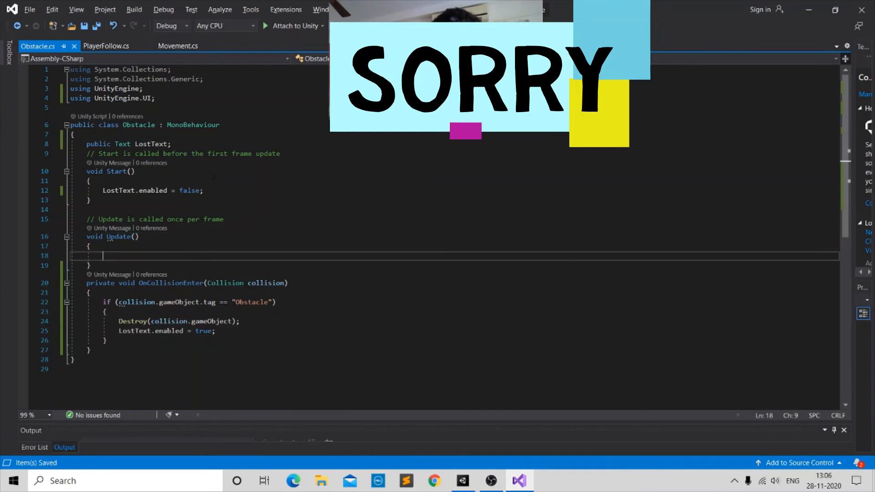
left_click_drag(206, 192, 171, 200)
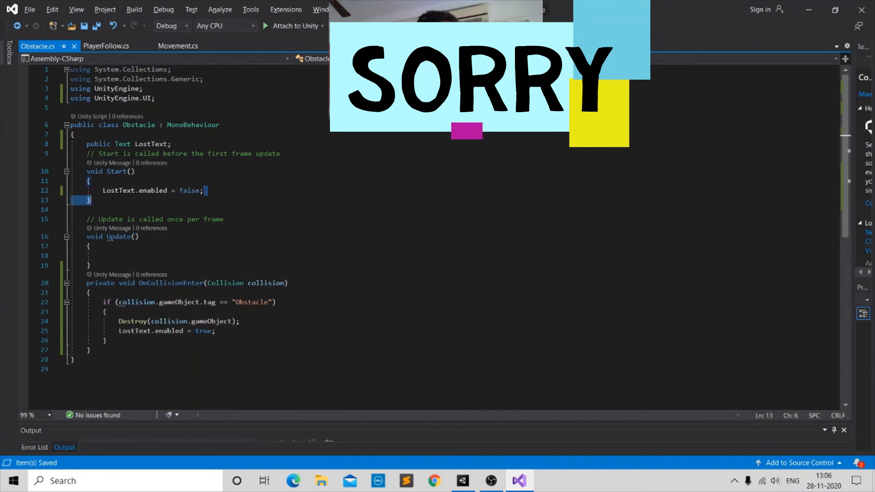
left_click_drag(112, 199, 103, 190)
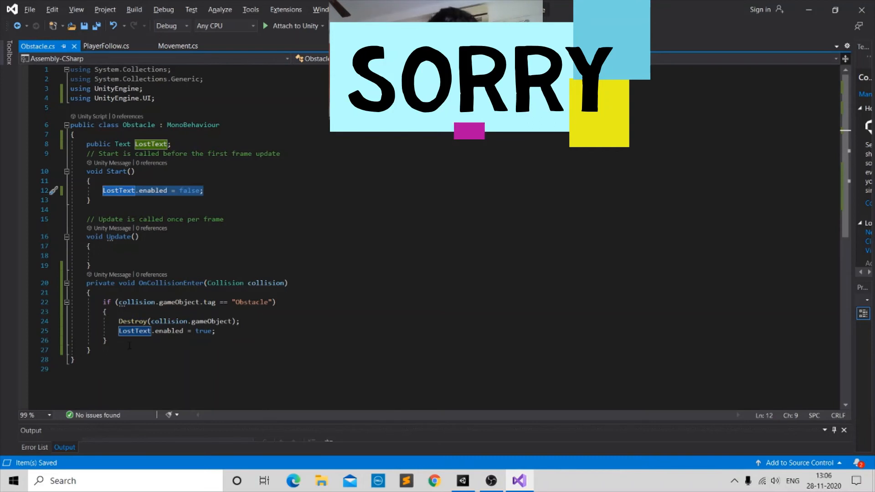
left_click(146, 343)
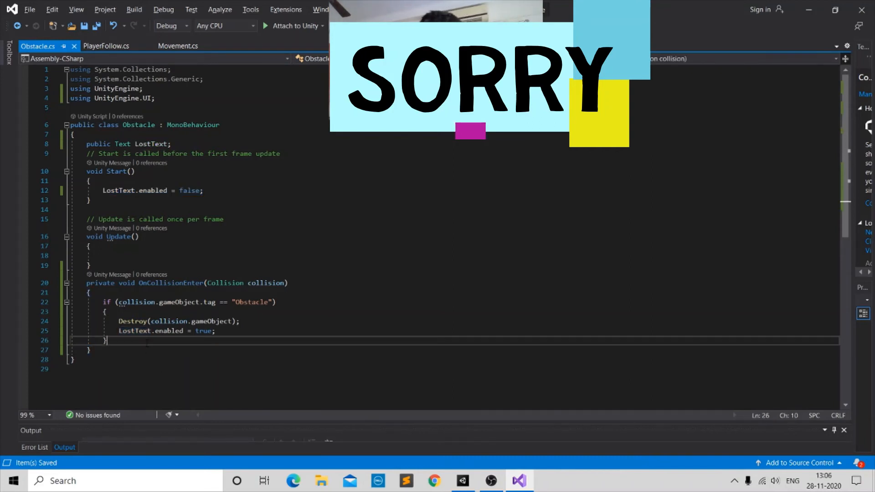
double_click(156, 324)
left_click(115, 322)
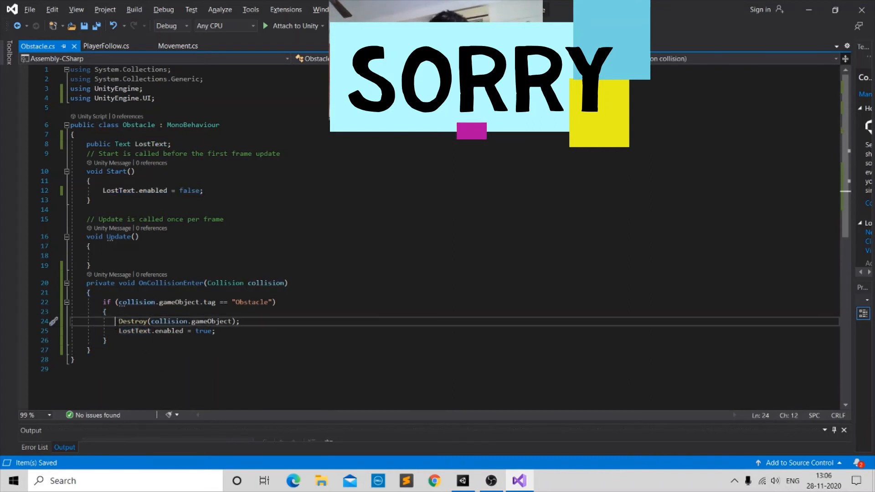
left_click_drag(115, 322, 231, 322)
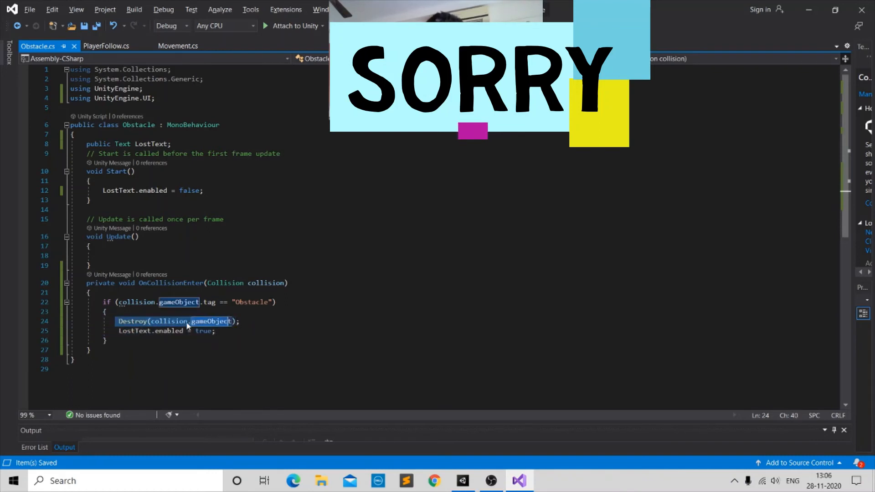
double_click(180, 322)
key("BackSpace")
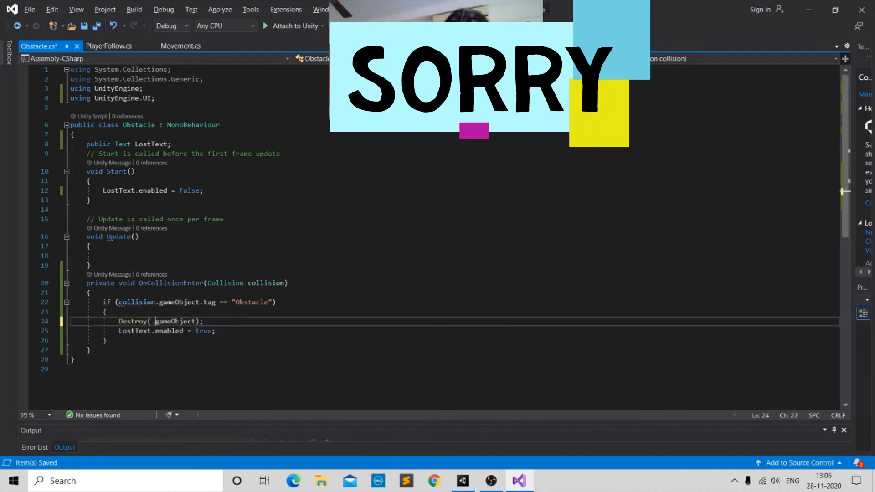
key("BackSpace")
key("ctrl+s")
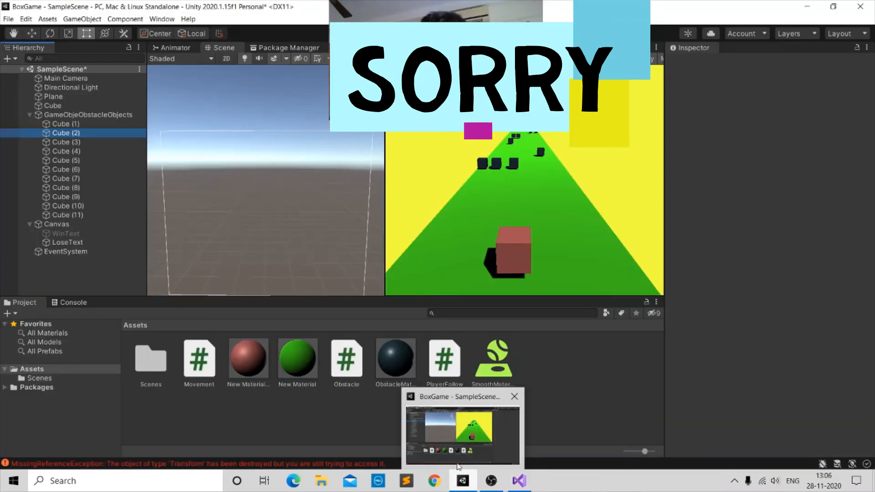
Switch to Unity, play-test the game with the edited collision code, and stop the run.
left_click(449, 393)
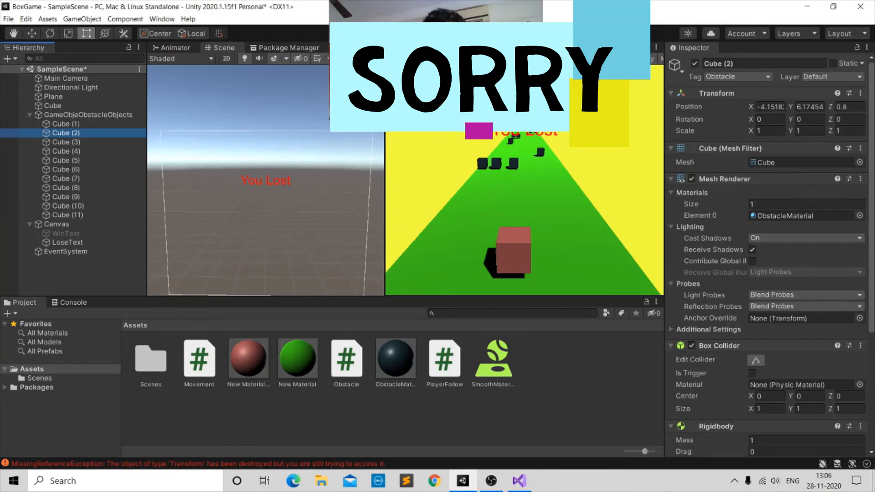
key("ctrl+p")
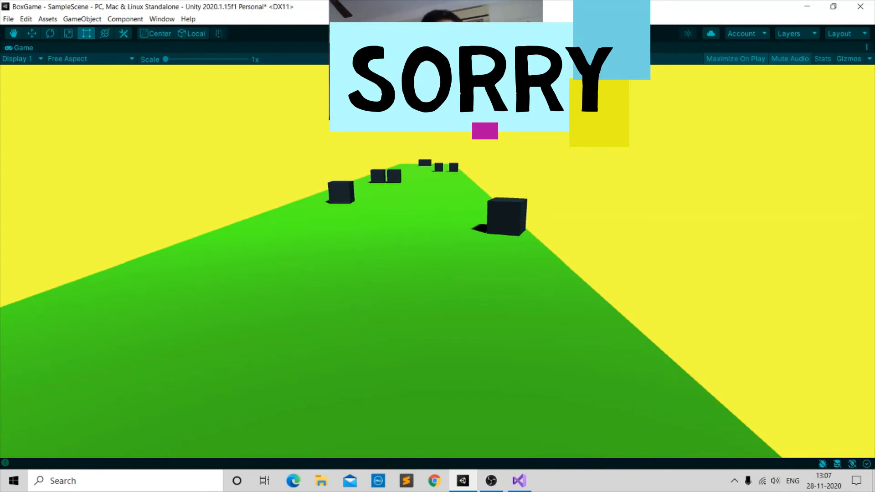
left_click(419, 33)
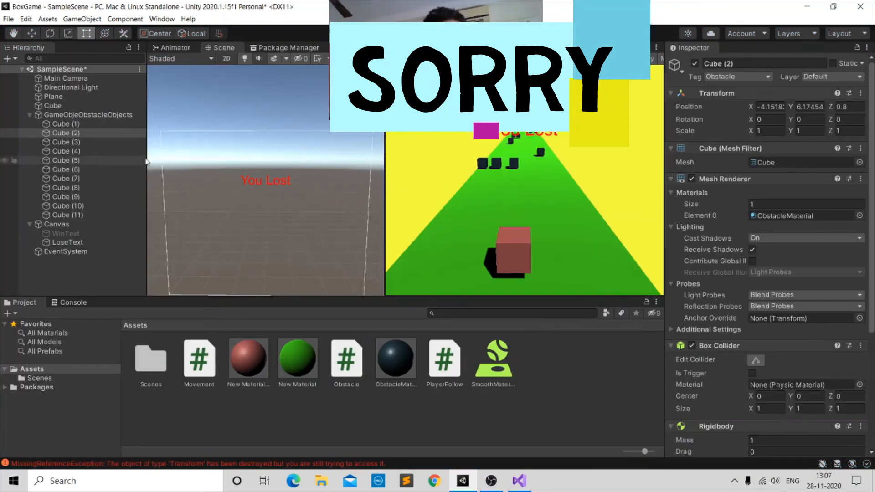
Examine the green plane and its obstacle layout from above in the Scene view.
scroll(191, 210, "down", 3)
middle_click_drag(196, 214, 191, 147)
scroll(200, 228, "down", 3)
middle_click_drag(205, 232, 277, 201)
scroll(233, 231, "up", 4)
scroll(302, 212, "down", 2)
scroll(268, 261, "up", 3)
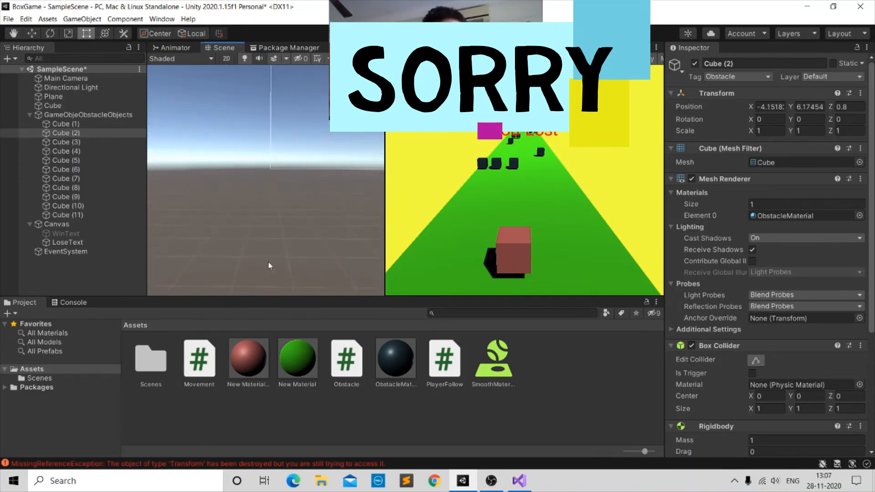
middle_click_drag(256, 255, 312, 225)
scroll(270, 205, "down", 3)
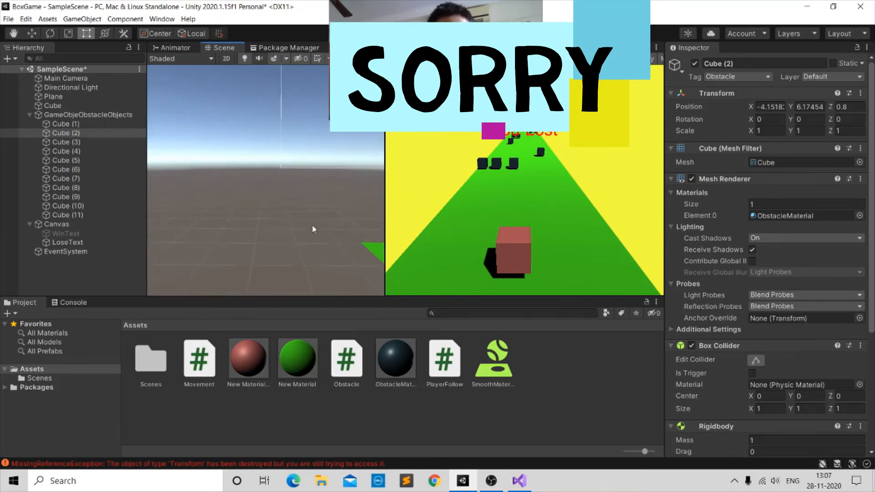
scroll(312, 224, "down", 3)
scroll(305, 242, "up", 3)
scroll(314, 252, "down", 4)
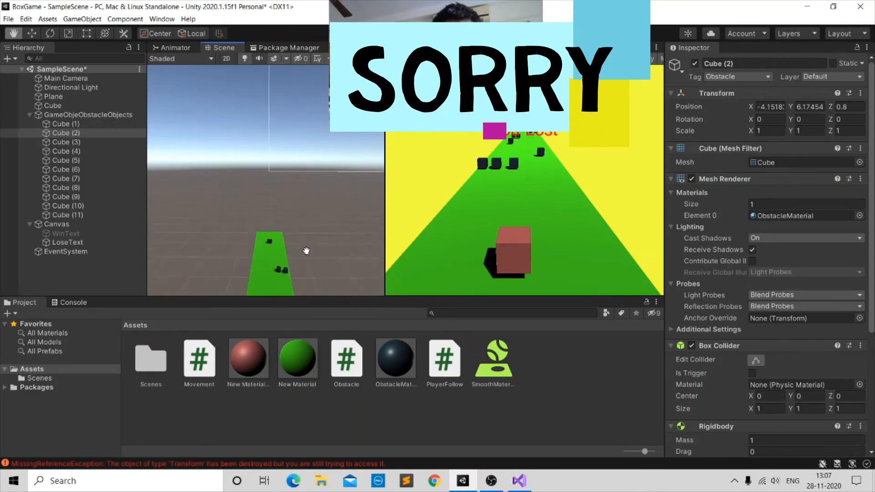
scroll(302, 253, "up", 3)
scroll(300, 259, "down", 3)
scroll(300, 260, "up", 3)
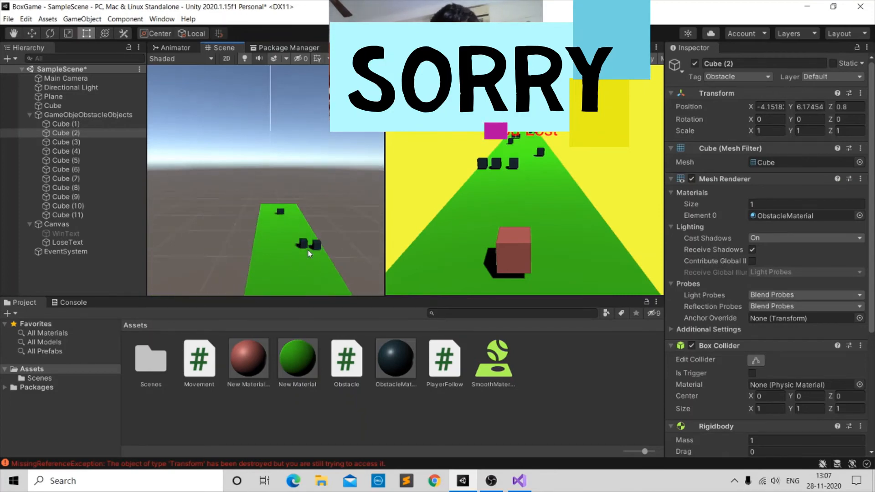
scroll(296, 250, "down", 3)
scroll(294, 248, "up", 5)
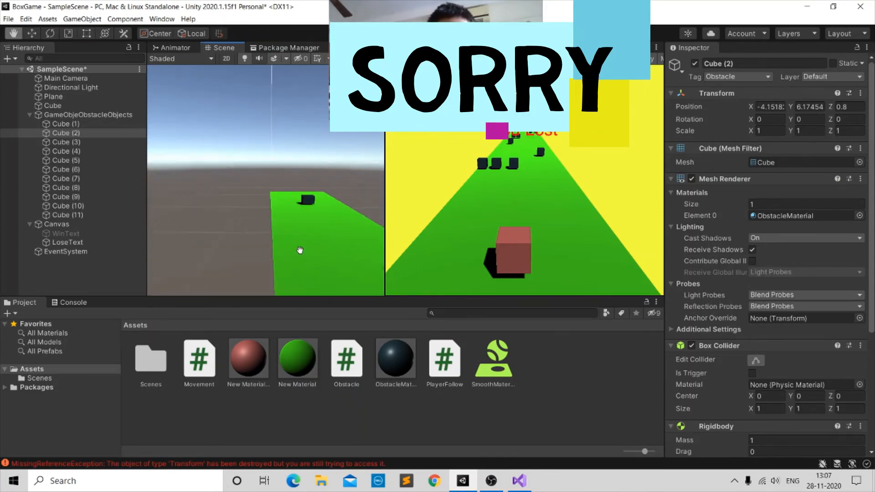
scroll(302, 252, "down", 2)
scroll(314, 247, "down", 4)
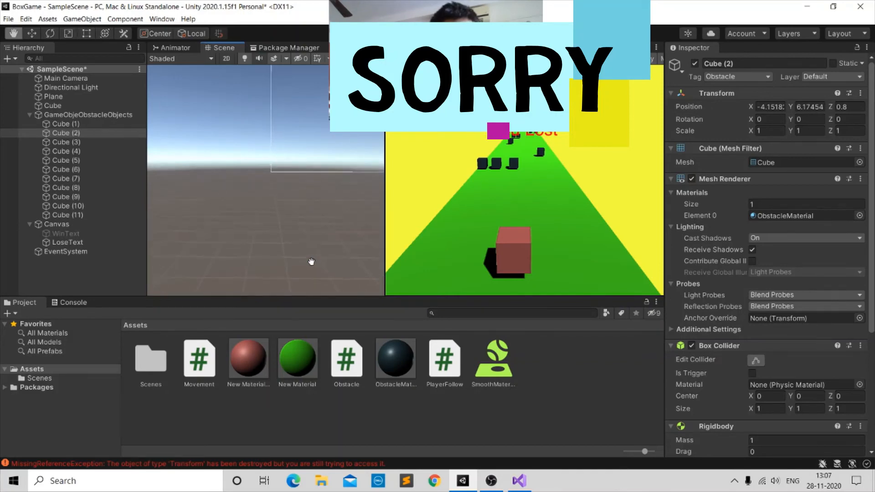
left_click_drag(311, 260, 272, 392, "alt")
scroll(288, 205, "down", 5)
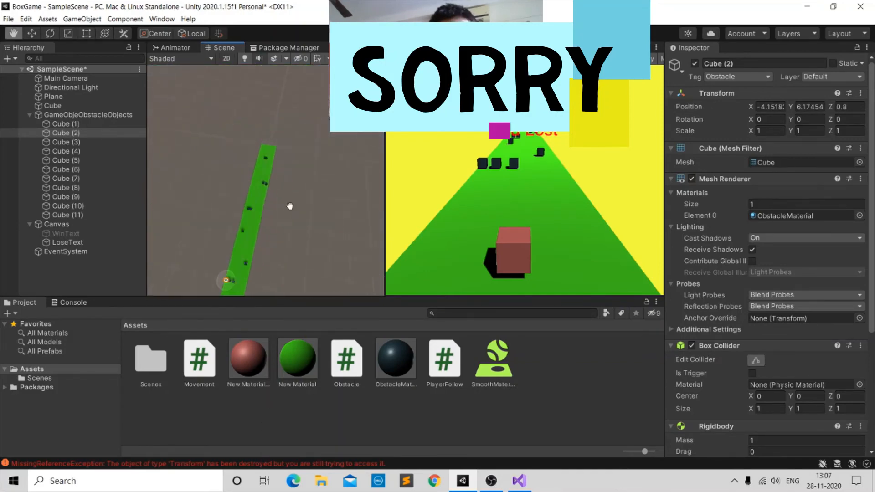
middle_click_drag(289, 206, 281, 328)
middle_click_drag(283, 223, 242, 264)
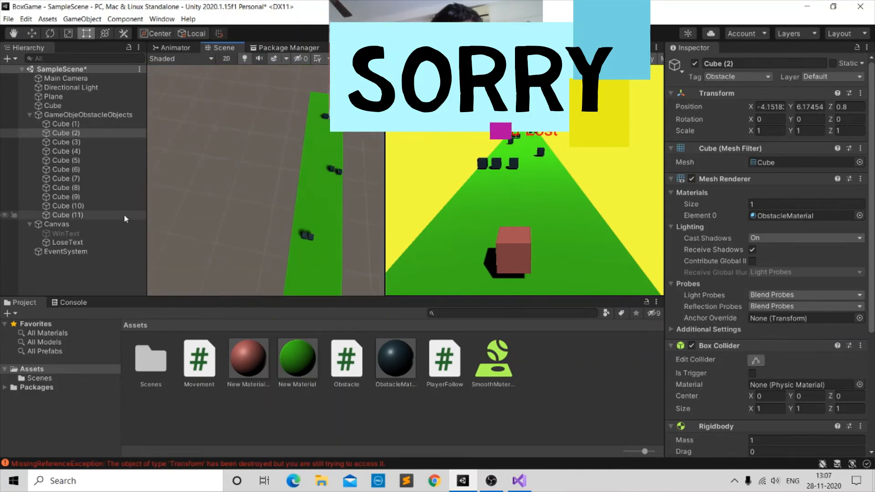
Create a new 3D cube in the scene and rename it finishLine.
right_click(118, 281)
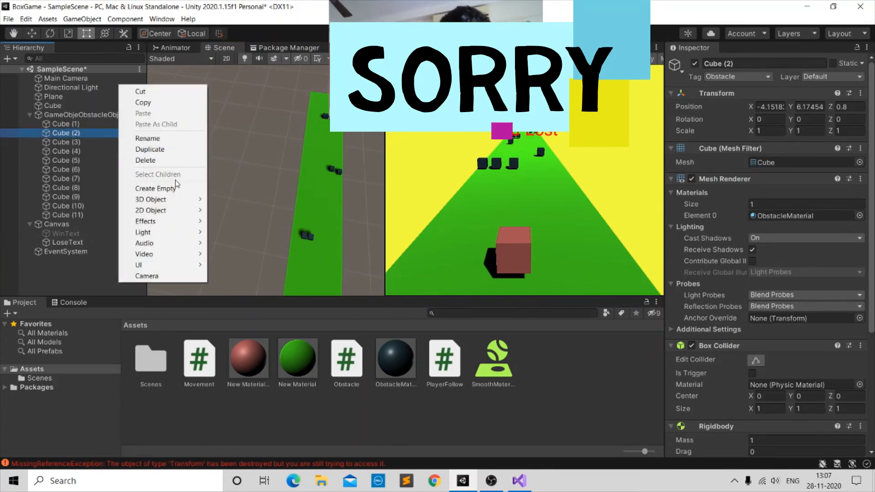
mouse_move(176, 199)
left_click(212, 199)
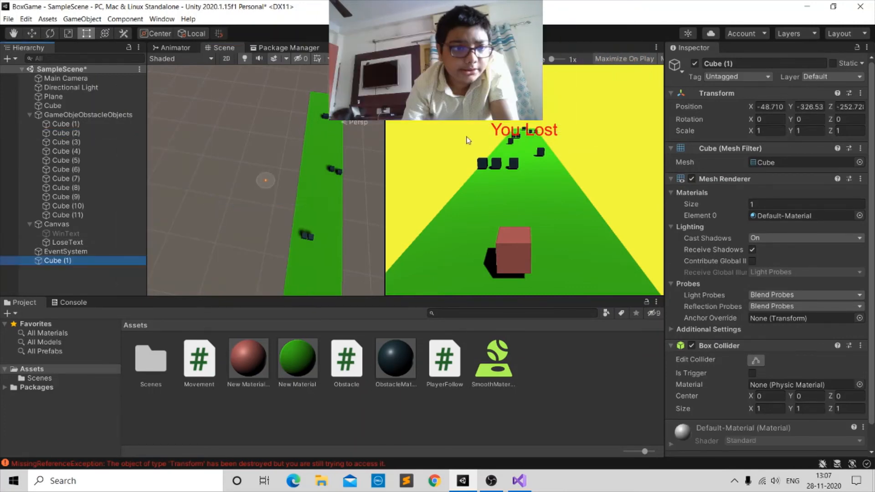
left_click(735, 63)
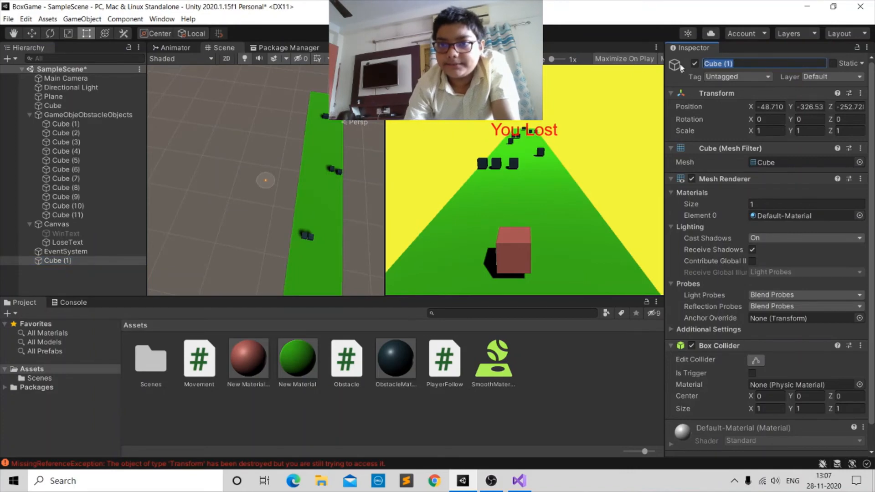
type("finis")
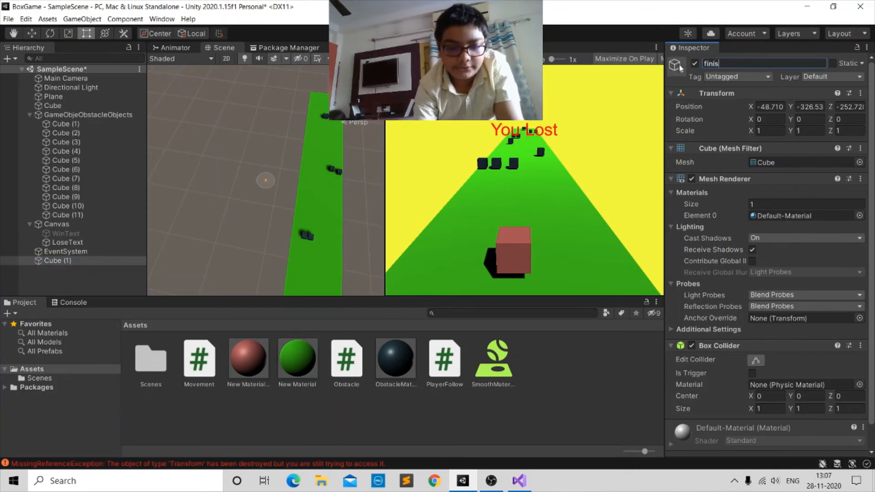
type("hLine")
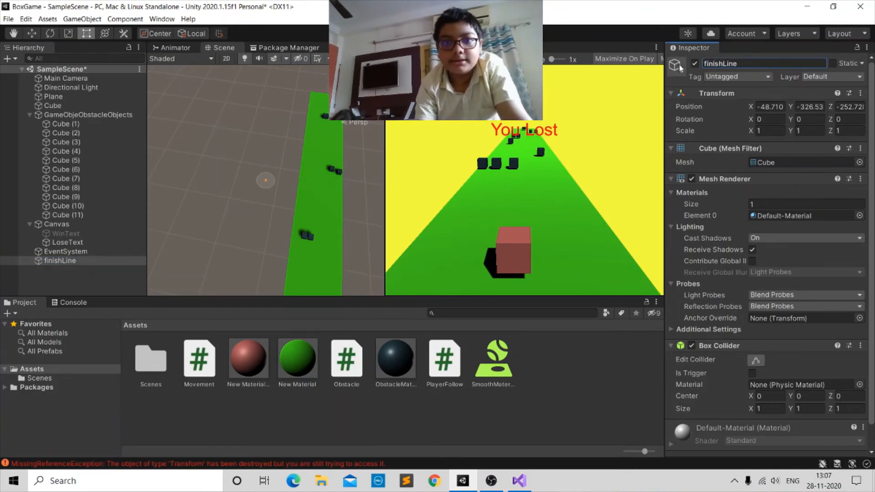
Focus on the finishLine cube, activate the Move tool, and reset the cube's Transform.
double_click(64, 260)
scroll(190, 142, "down", 10)
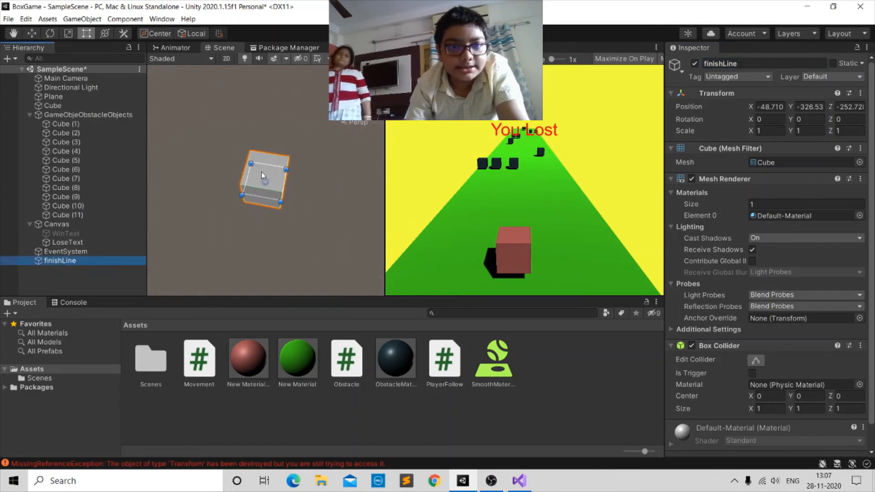
left_click(31, 39)
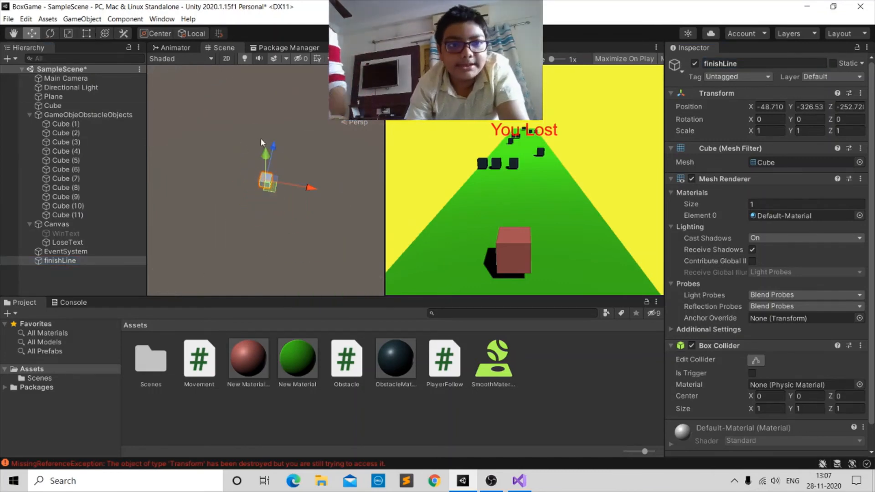
right_click(715, 97)
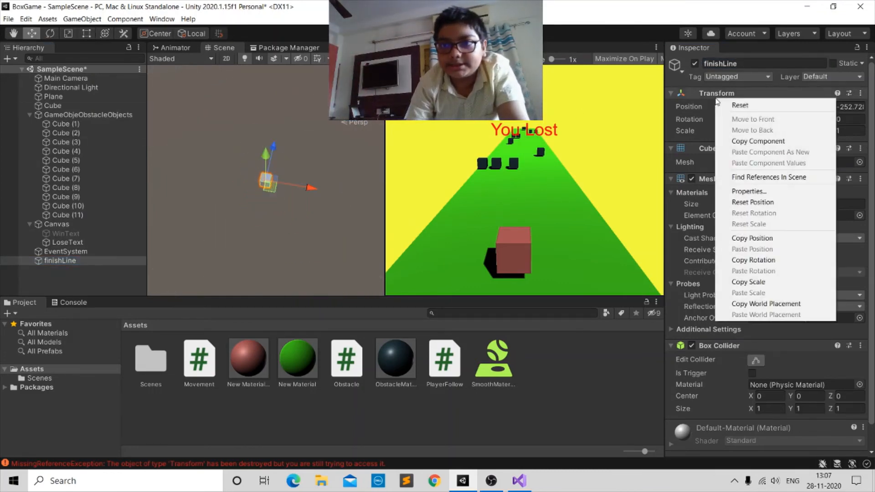
left_click(739, 105)
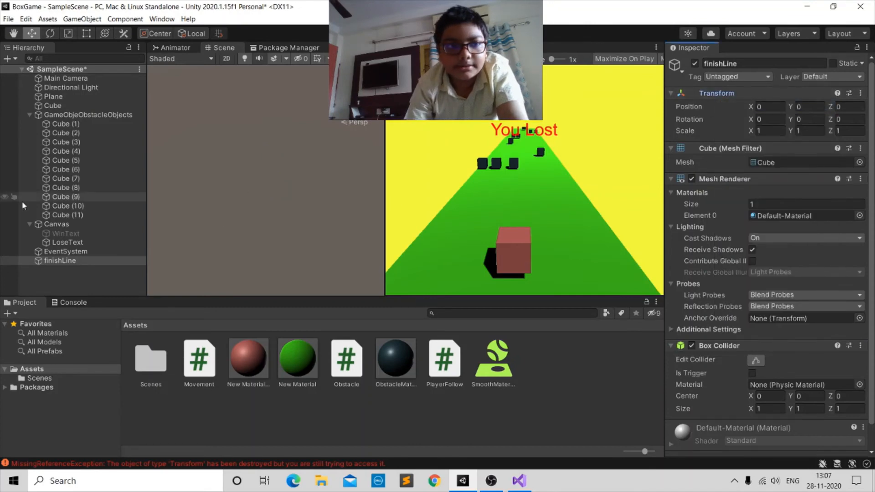
Move the finishLine cube along the Z axis to about -462, near the green plane.
double_click(59, 260)
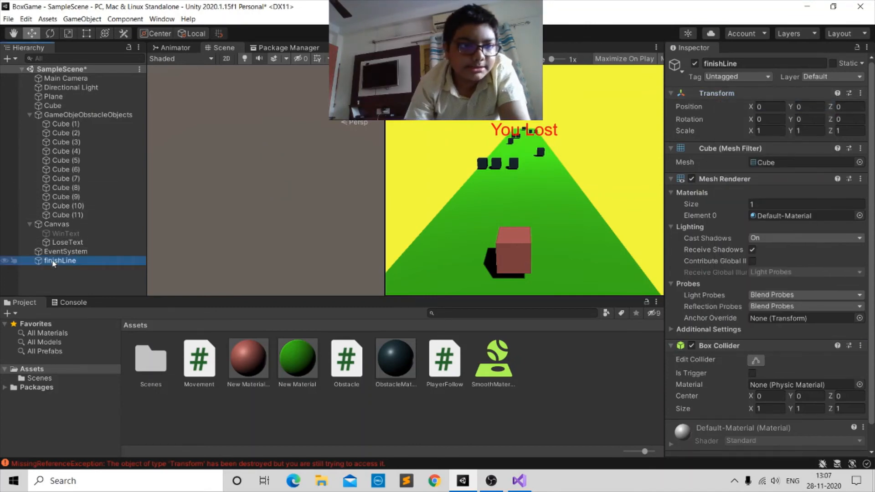
scroll(335, 152, "down", 5)
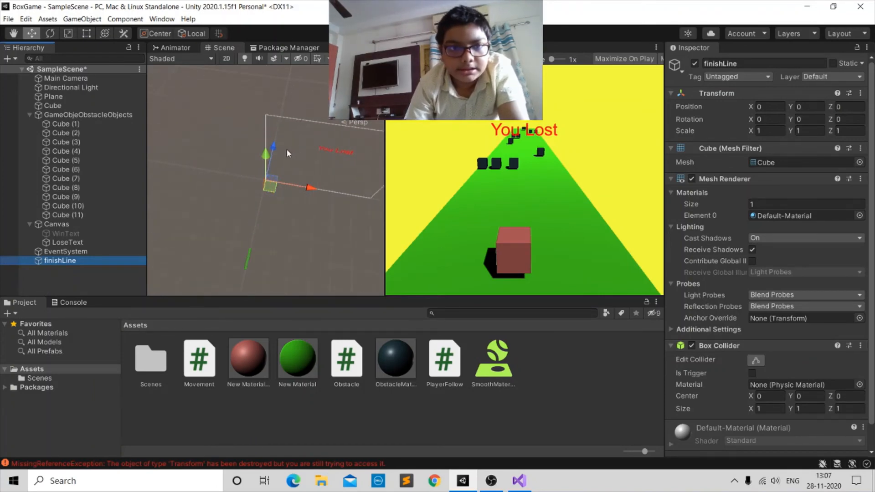
left_click_drag(275, 146, 278, 239)
scroll(278, 239, "up", 3)
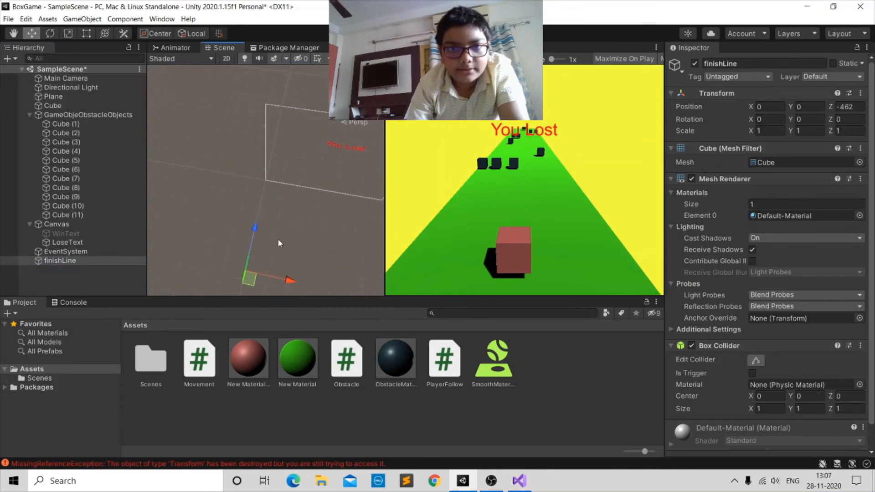
Raise the finishLine cube to about Y 1.8 and move it to the plane's far end at about Z -402.3.
middle_click_drag(278, 239, 265, 131)
scroll(294, 161, "up", 2)
scroll(293, 161, "down", 4)
scroll(303, 203, "down", 1)
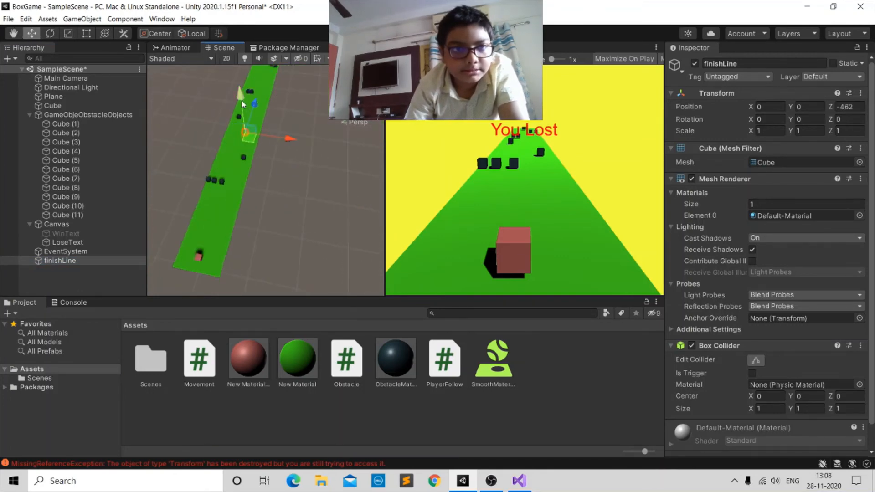
left_click_drag(243, 104, 240, 97)
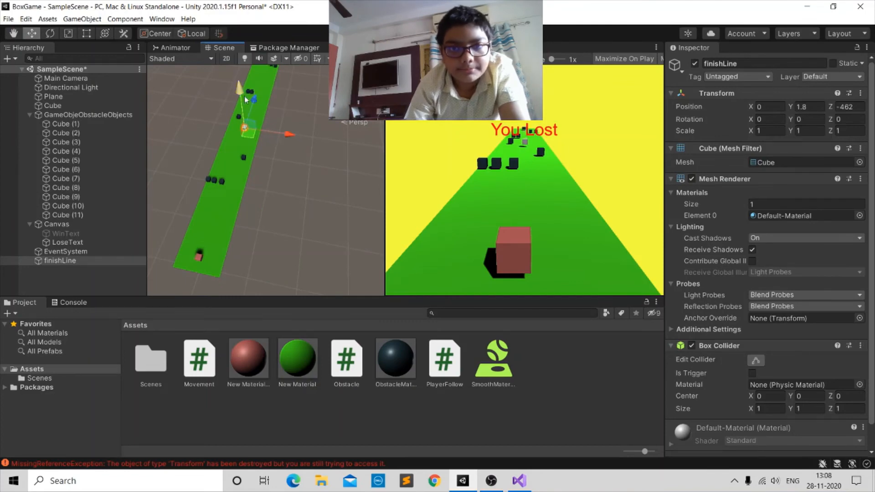
middle_click_drag(267, 86, 278, 144)
left_click_drag(290, 126, 316, 29)
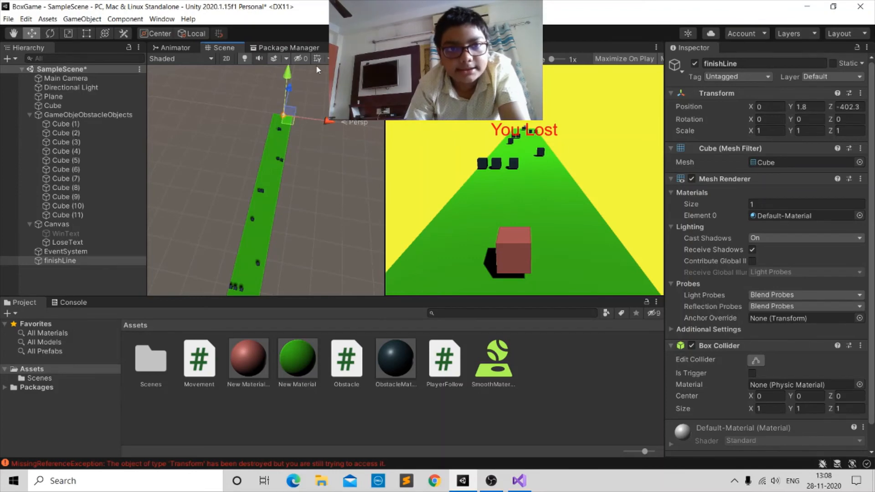
Set the finishLine cube's scale to 10 on X and 10 on Y.
scroll(324, 137, "up", 8)
mouse_move(322, 138)
middle_mouse_down()
mouse_move(300, 208)
mouse_move(300, 180)
mouse_move(322, 153)
middle_mouse_up()
scroll(323, 152, "up", 4)
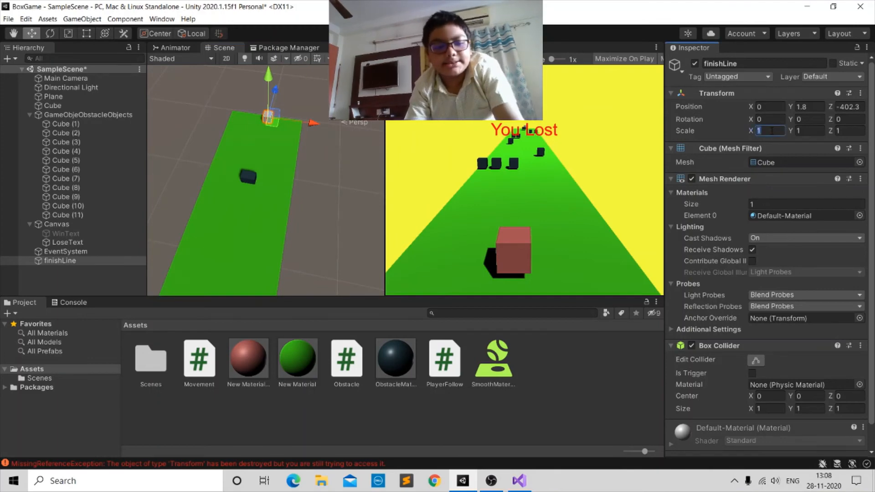
type("4")
key("BackSpace")
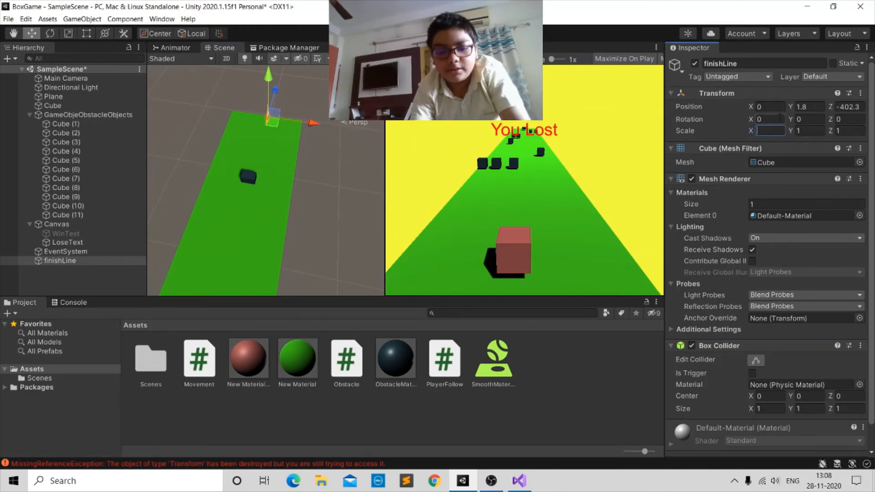
type("8")
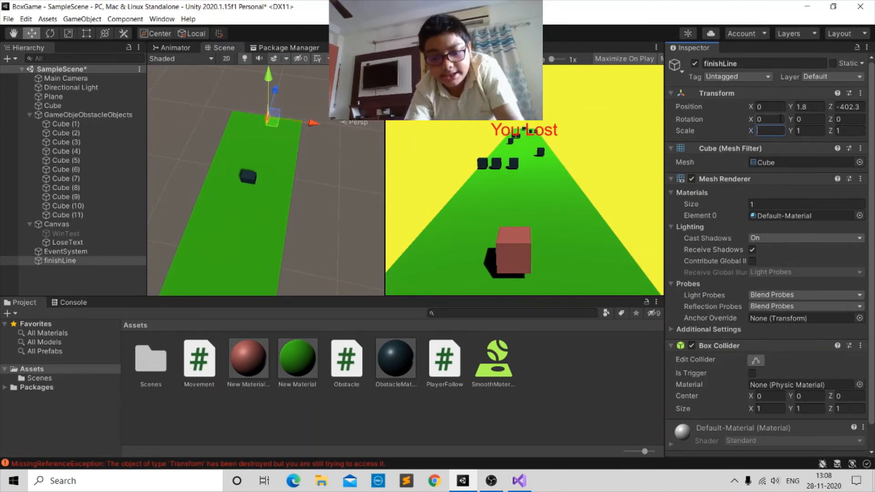
key("BackSpace")
type("10")
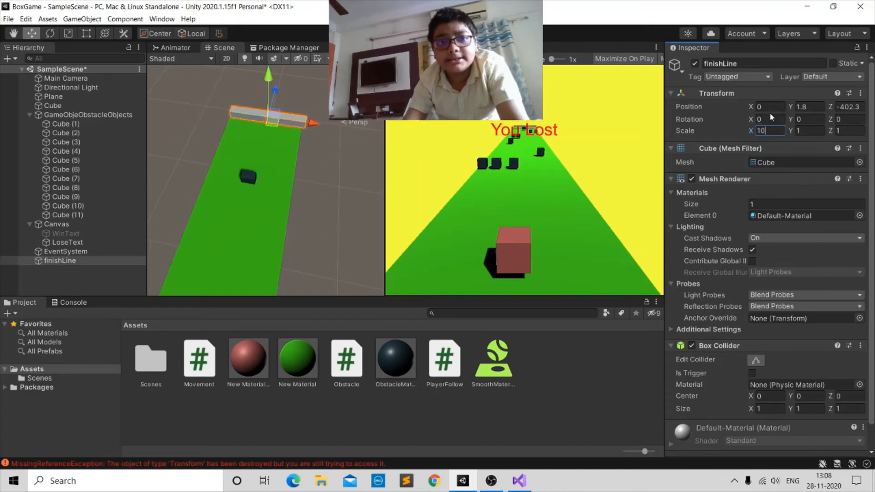
key("Tab")
type("10")
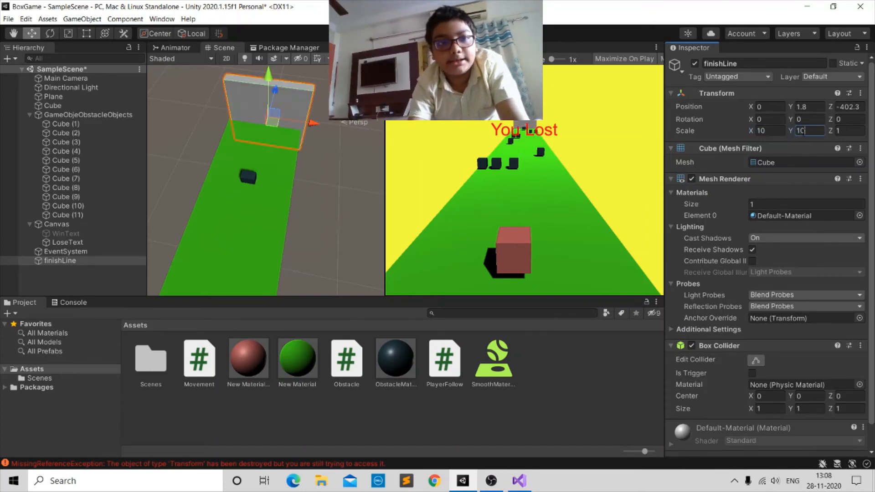
Raise the finishLine wall to about Y 5.87 and shift it to about X -0.26 so it lines up with the plane's end.
left_click_drag(272, 81, 276, 63)
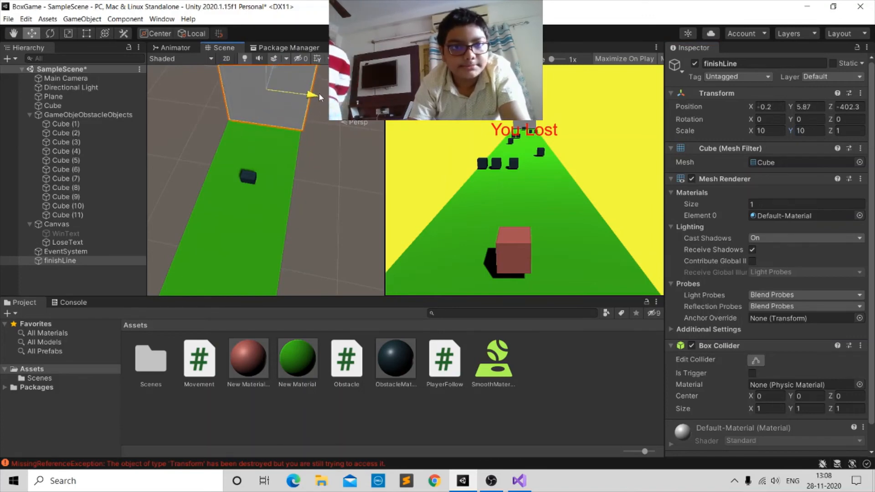
left_click_drag(319, 92, 307, 130)
scroll(310, 130, "down", 5)
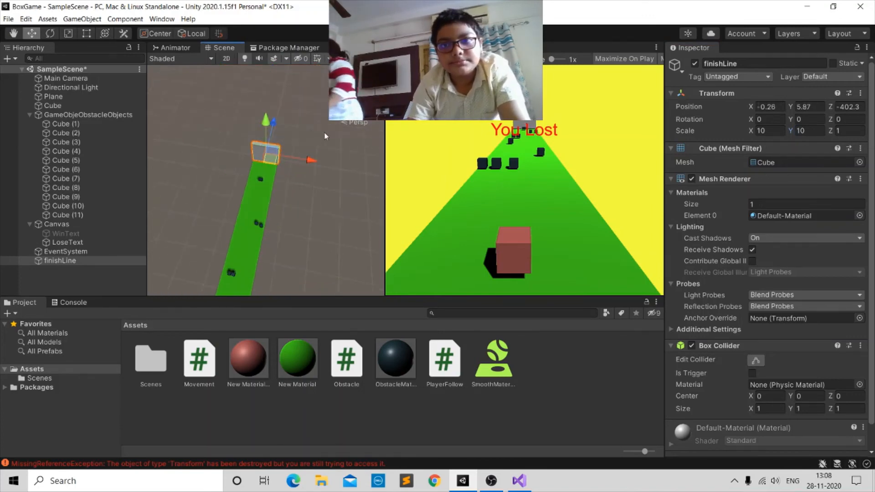
Disable the finishLine object's Mesh Renderer to make the wall invisible.
left_click(691, 179)
scroll(347, 151, "up", 4)
middle_click_drag(346, 152, 269, 78)
scroll(348, 124, "down", 5)
middle_click_drag(279, 144, 401, 152)
scroll(280, 148, "up", 5)
scroll(280, 148, "down", 5)
scroll(797, 319, "down", 1)
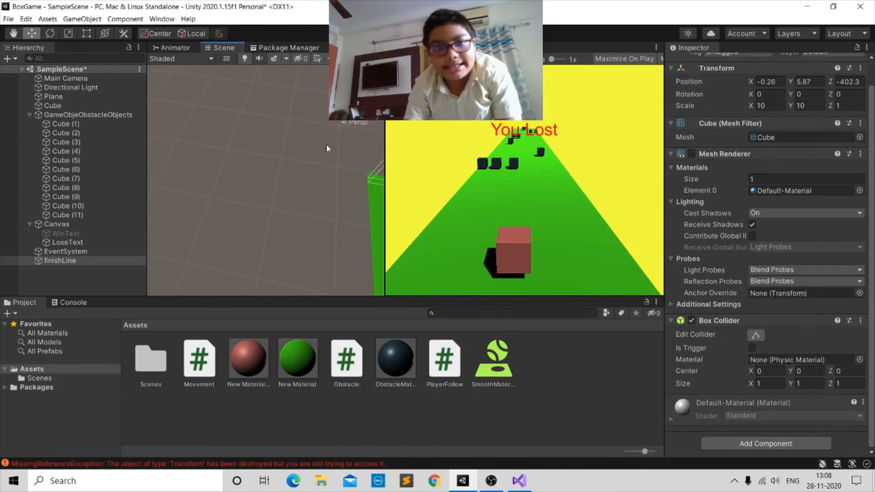
middle_click_drag(327, 148, 324, 126)
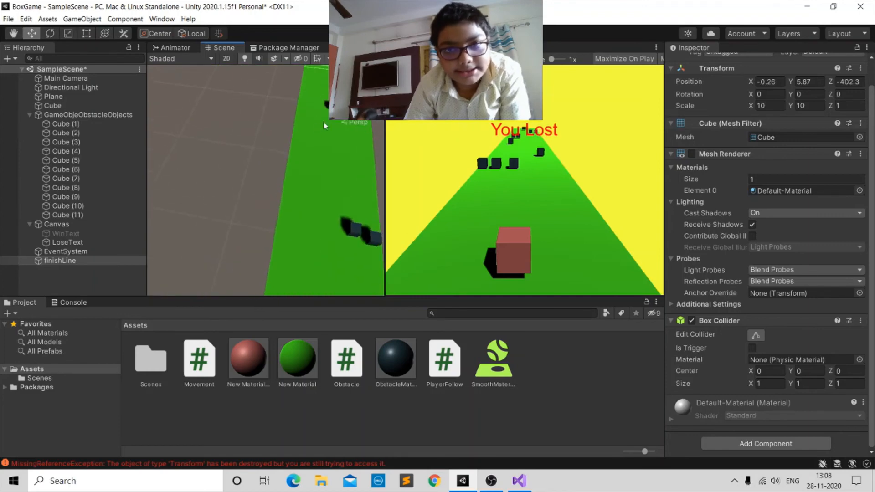
Add a new tag named FinishLine to the project's tag list.
scroll(726, 104, "up", 1)
left_click(737, 76)
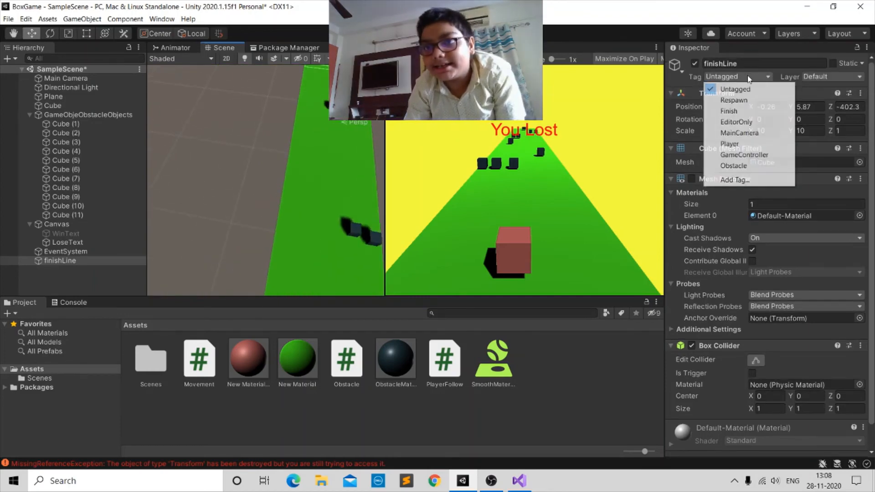
left_click(759, 177)
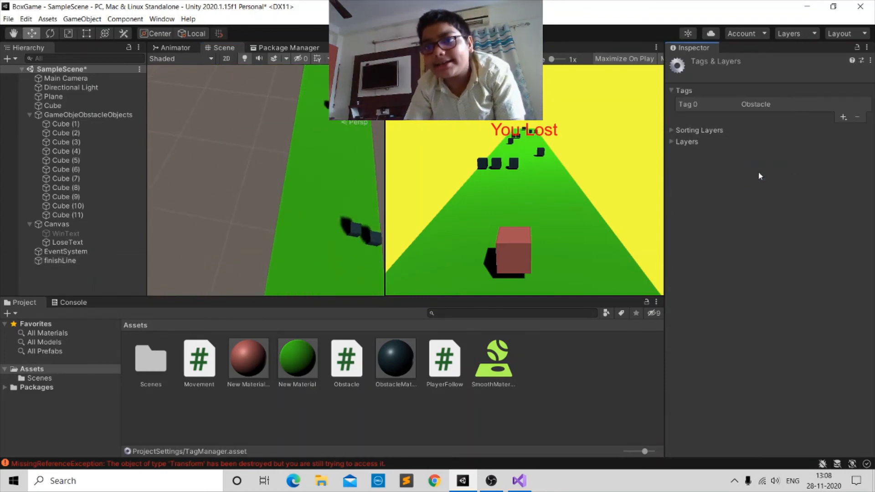
left_click(843, 117)
key("BackSpace")
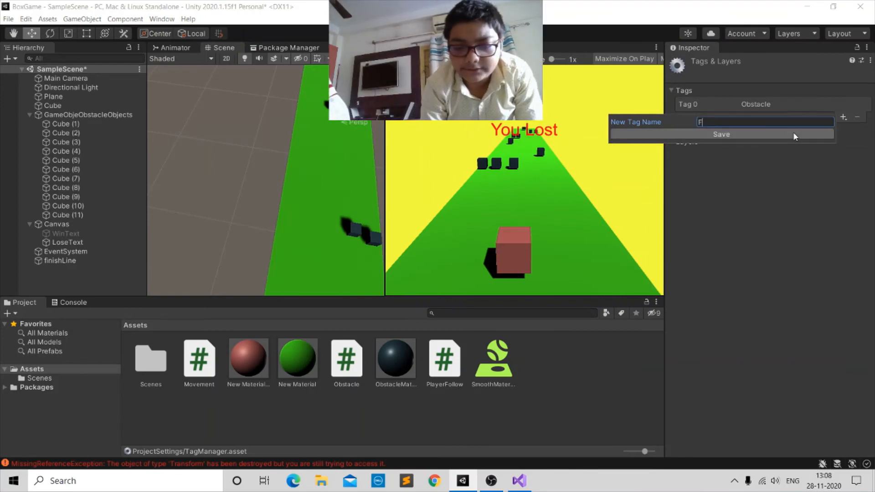
type("Fini")
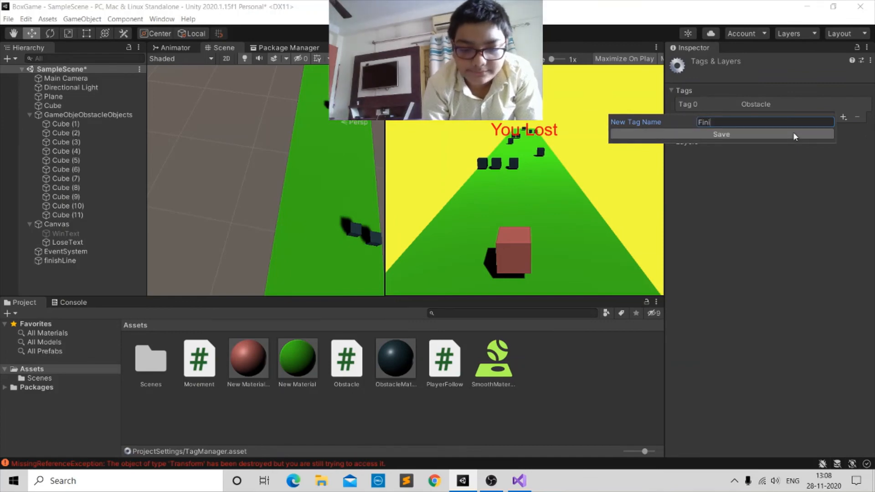
type("shLine")
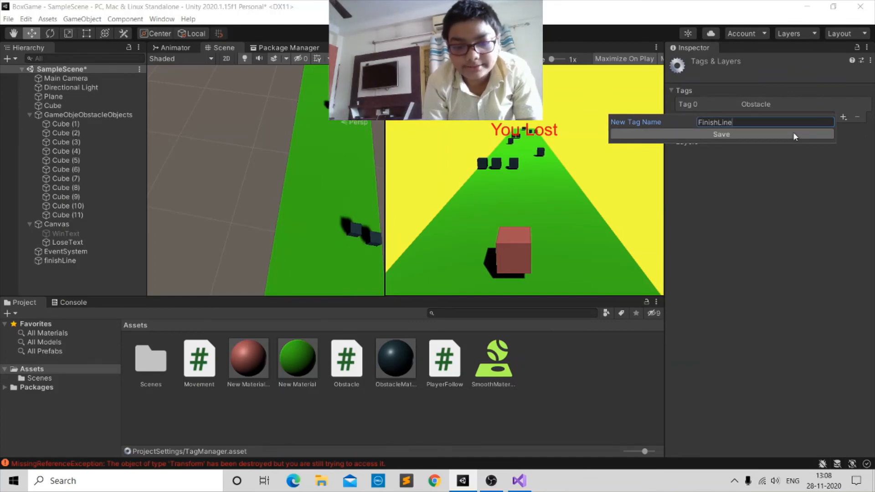
left_click(793, 133)
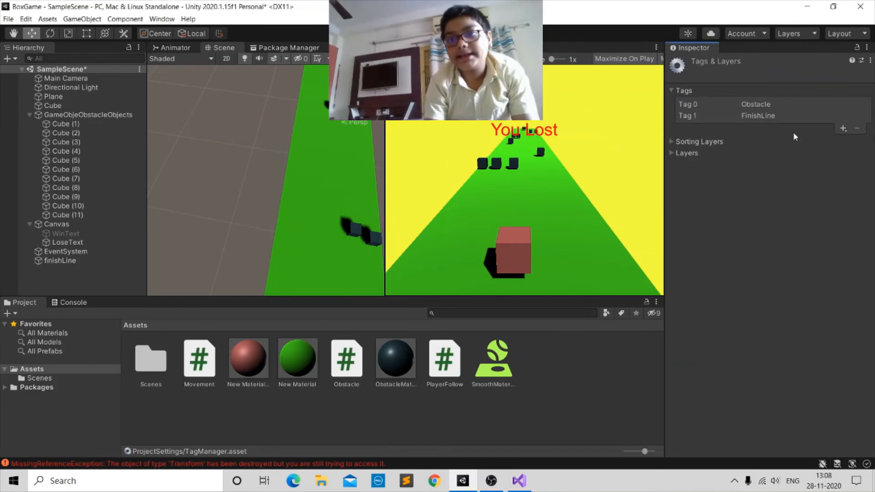
Switch to Visual Studio and duplicate the Obstacle if block directly below itself in OnCollisionEnter.
left_click(527, 483)
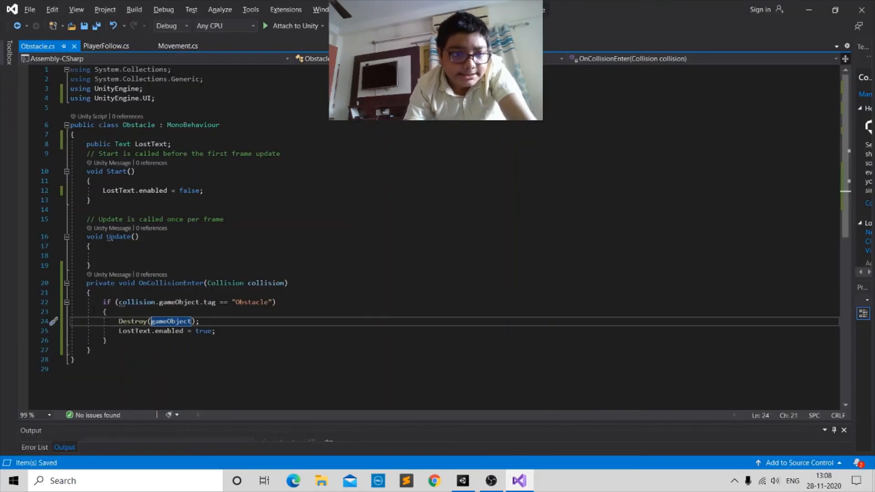
left_click_drag(103, 302, 144, 341)
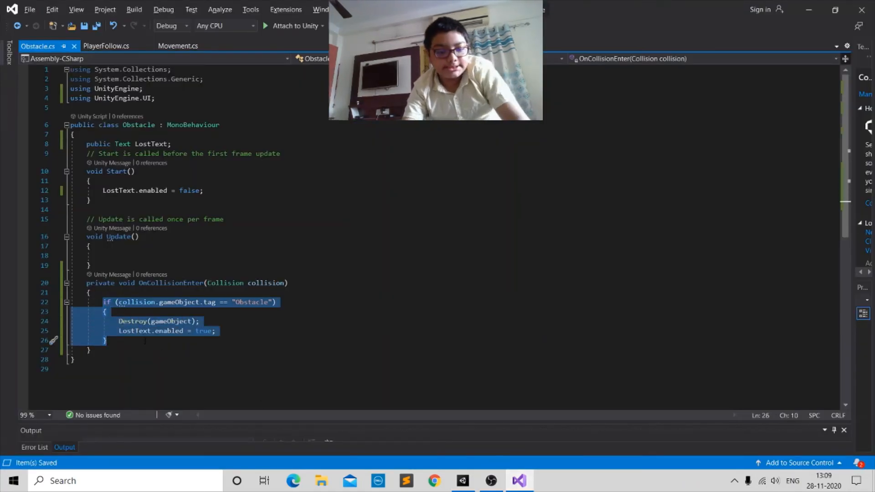
key("ctrl+c")
left_click(145, 341)
key("Return")
key("ctrl+v")
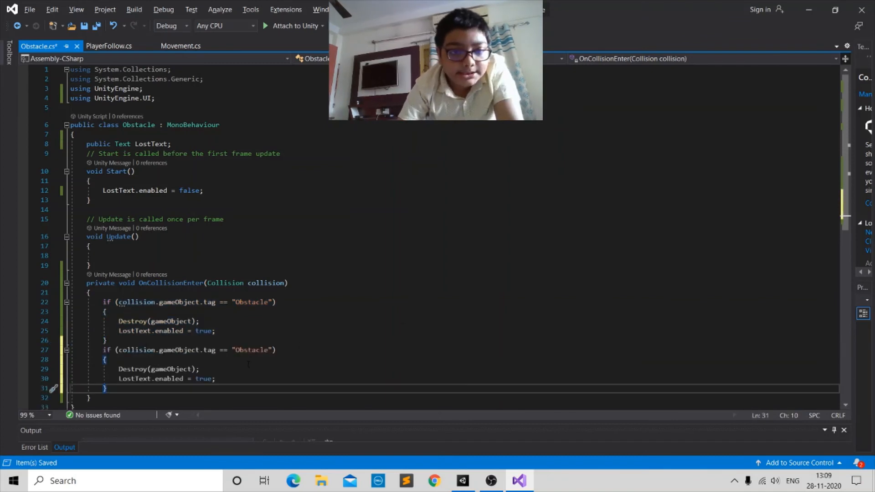
Change the tag compared in the copied if condition to "FinishLine" and check its spelling against the tag list in Unity.
double_click(252, 350)
key("BackSpace")
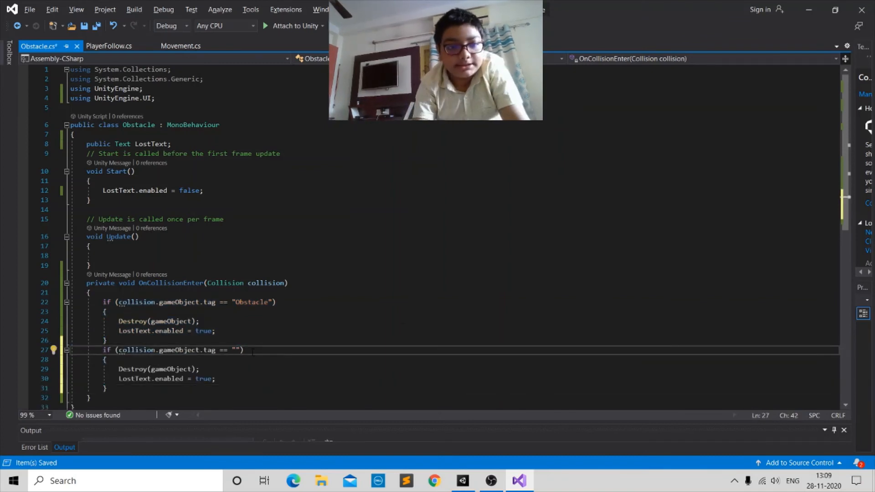
type("Fini")
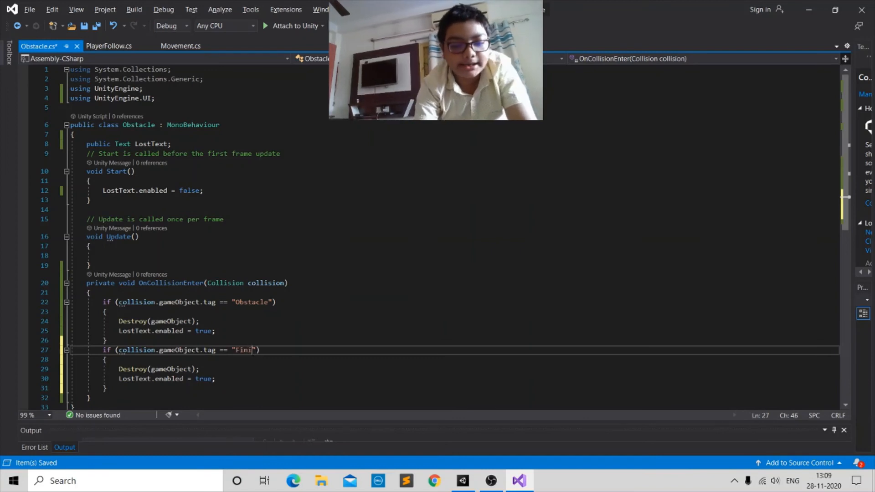
type("shLine")
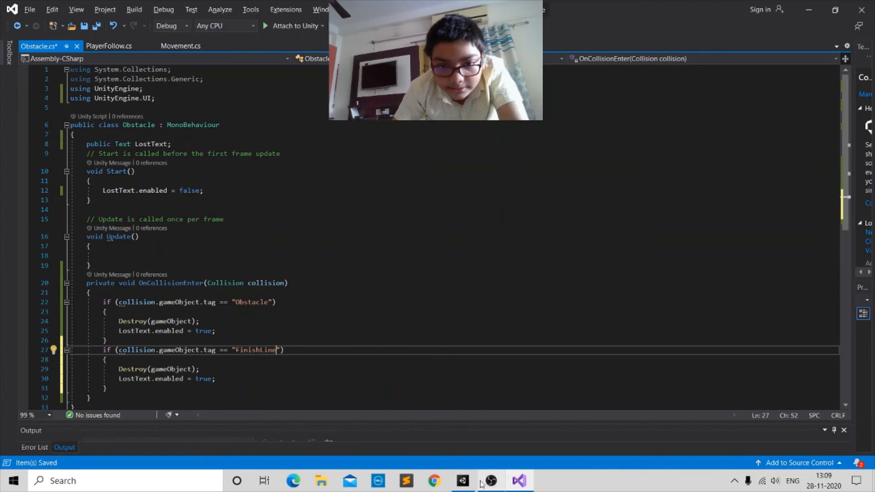
left_click(462, 481)
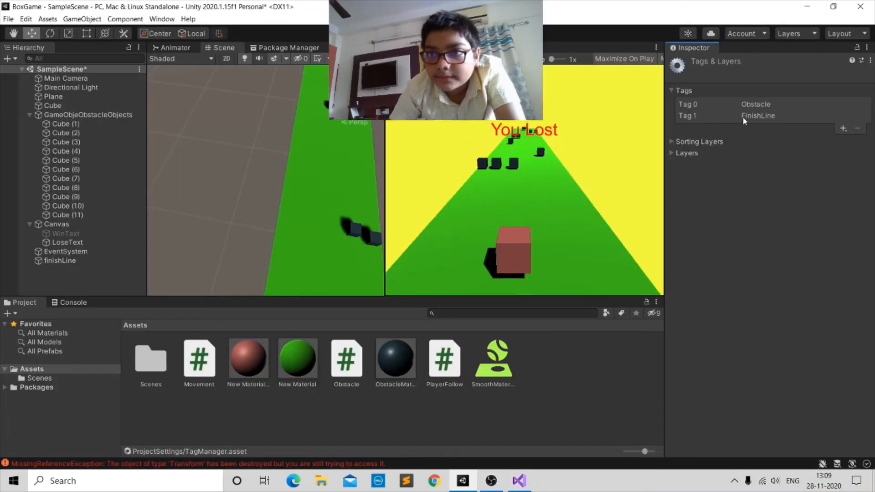
left_click(519, 481)
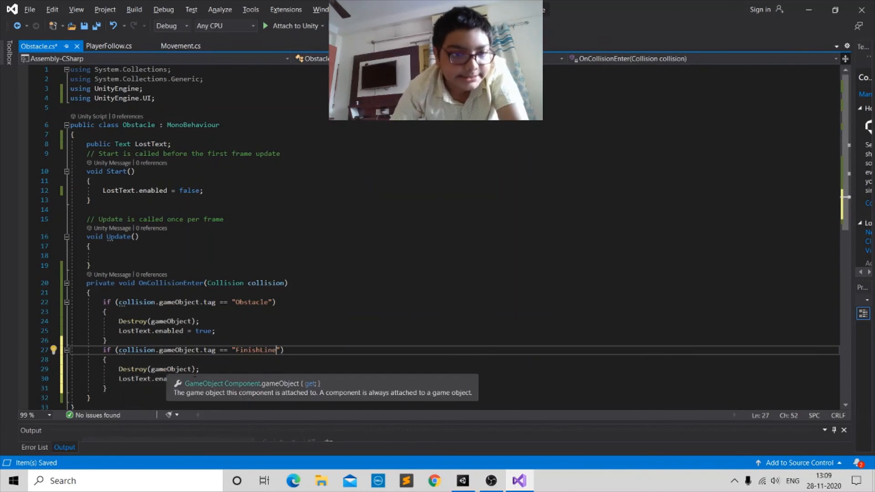
left_click(195, 370)
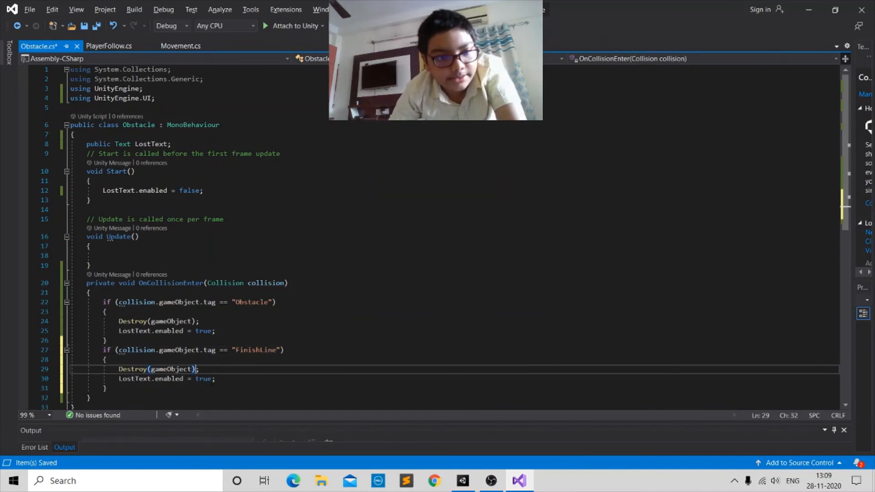
left_click(215, 379)
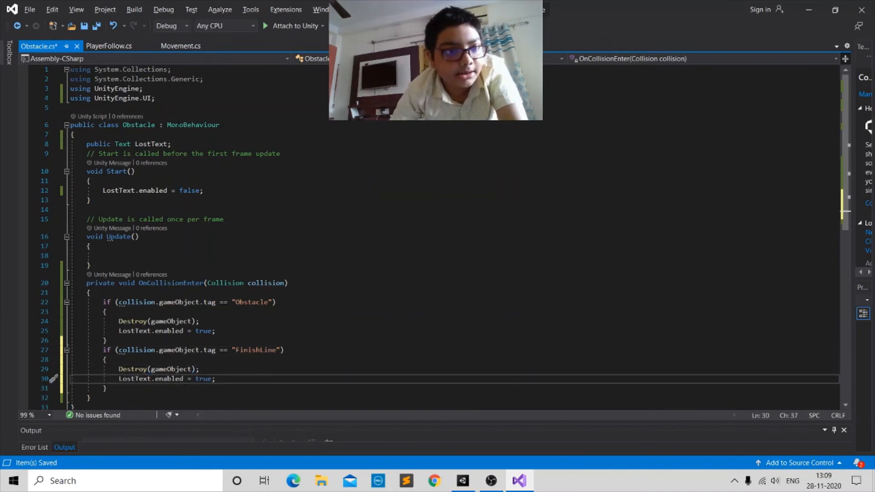
Declare a public Text variable named Wintext below LostText in the Obstacle class.
left_click(192, 144)
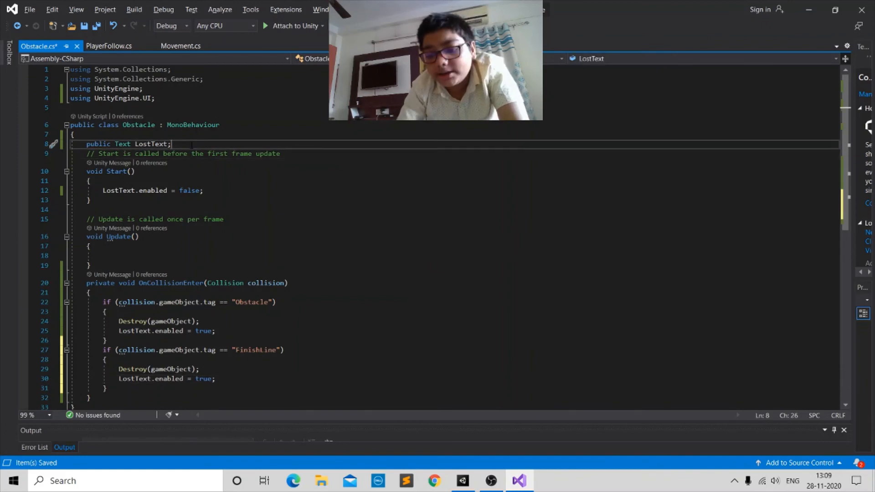
key("Return")
type("public ")
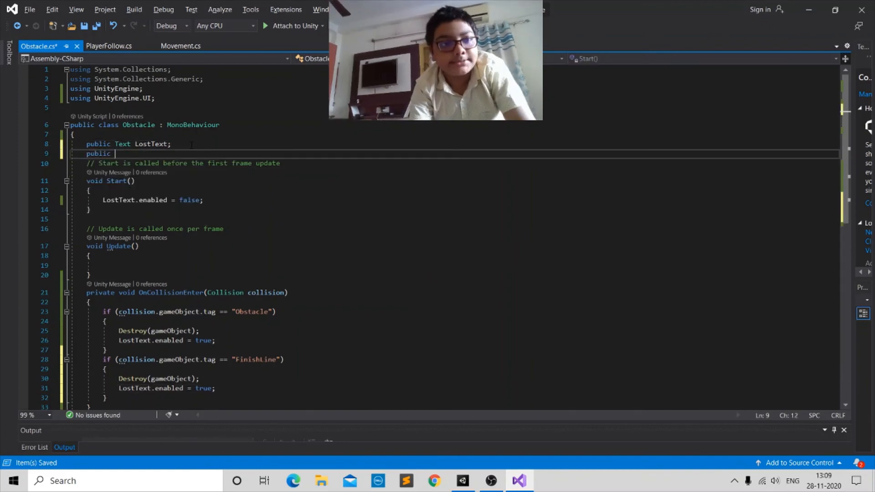
type("te")
type("WinR")
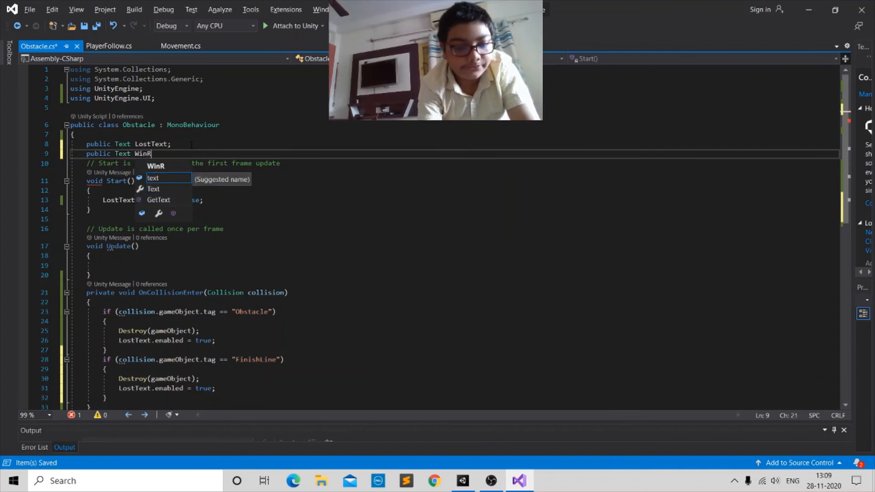
type("ext;")
scroll(192, 145, "down", 4)
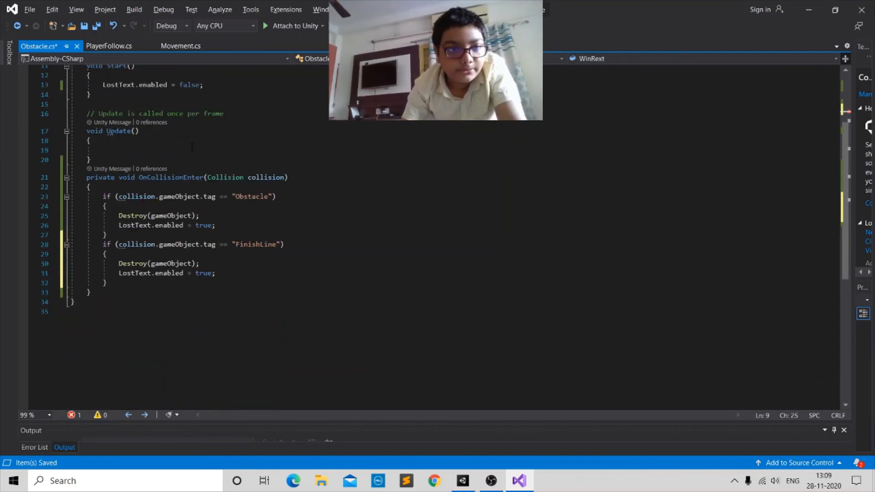
scroll(192, 145, "up", 2)
left_click(147, 95)
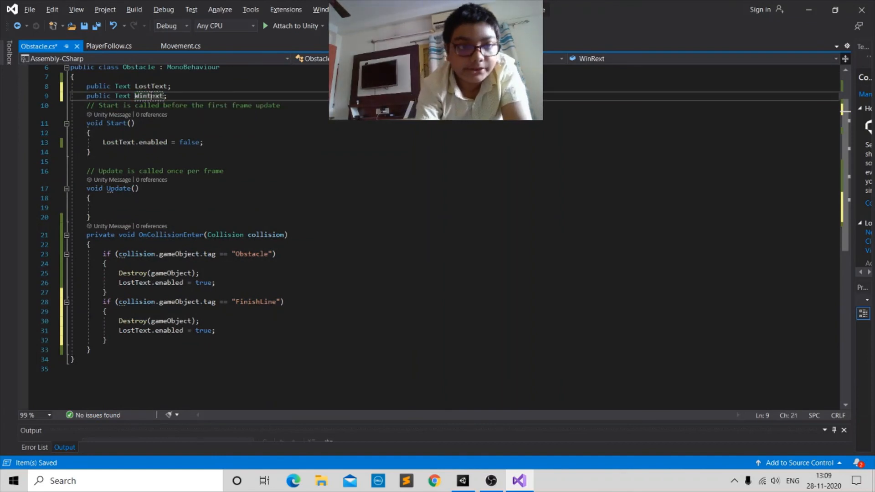
Add the statement Wintext.enabled = false; below the LostText line in the Start method.
left_click(224, 142)
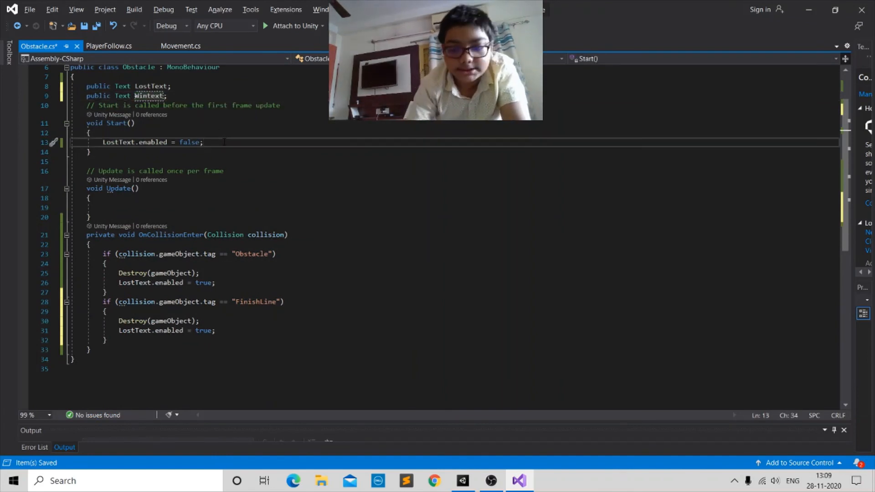
key("Return")
type("WindZone")
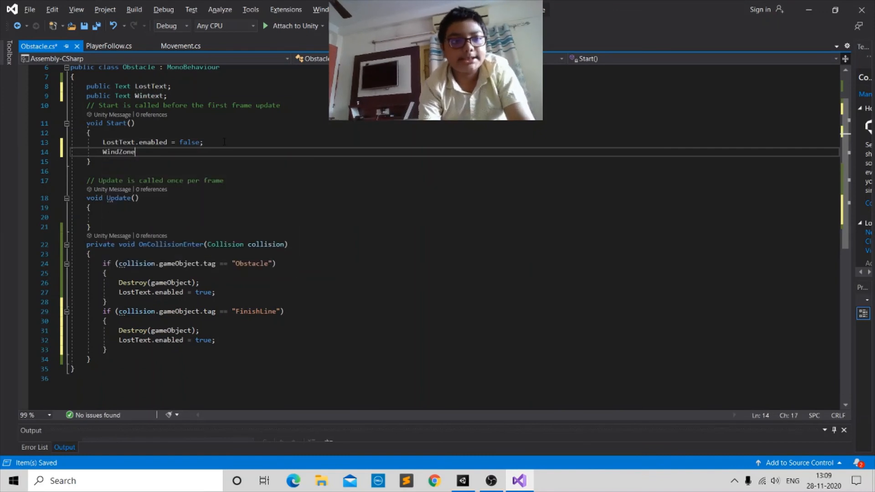
key("BackSpace")
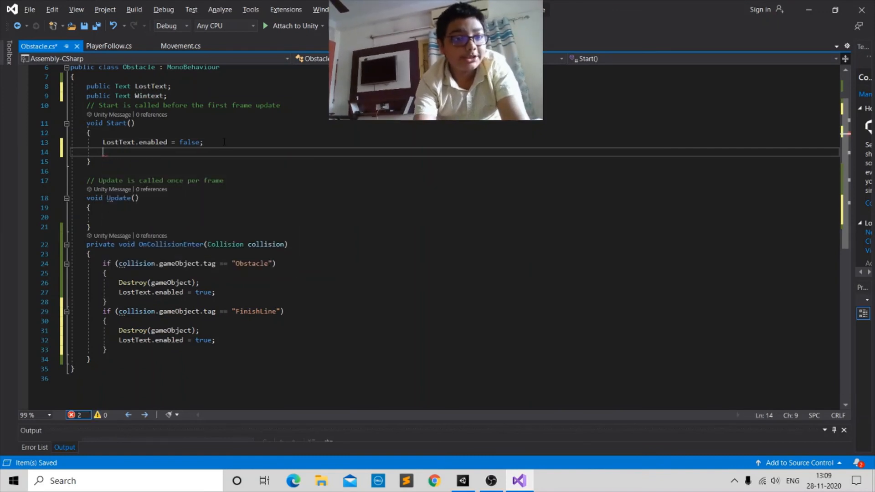
type("Wintext.se")
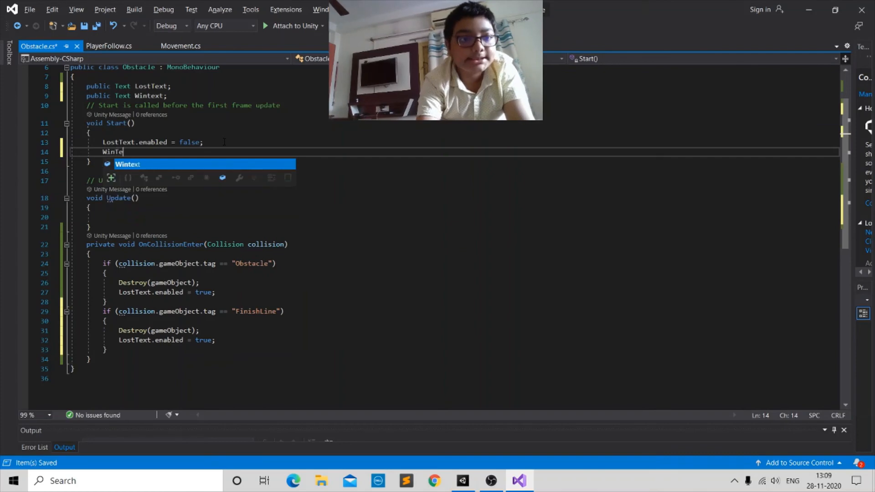
key("BackSpace")
key("BackSpace")
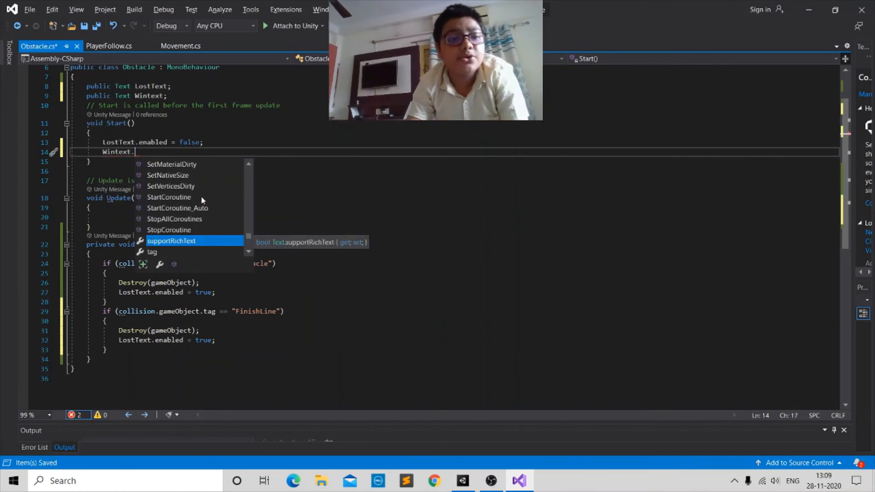
scroll(201, 199, "down", 1)
scroll(169, 100, "up", 1)
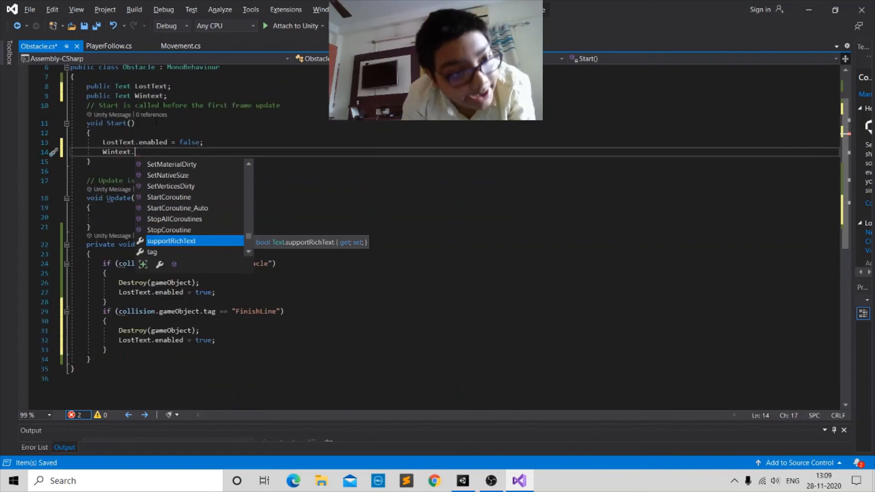
type("enab")
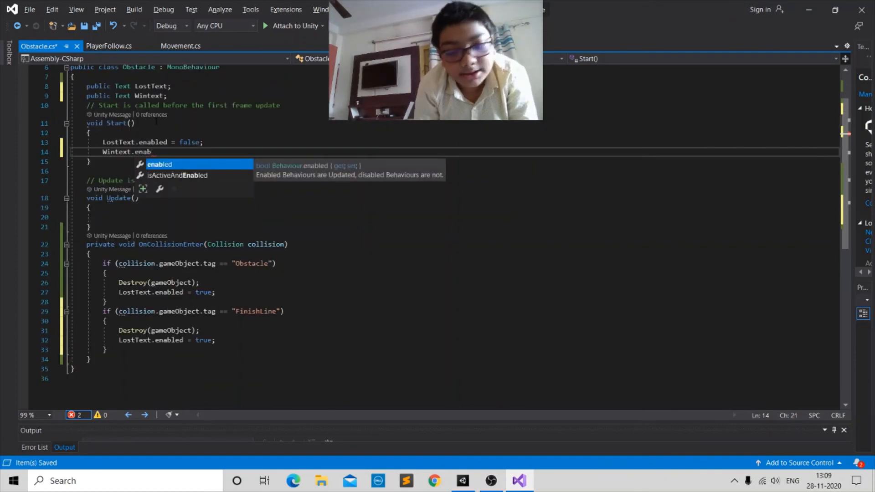
type("led=")
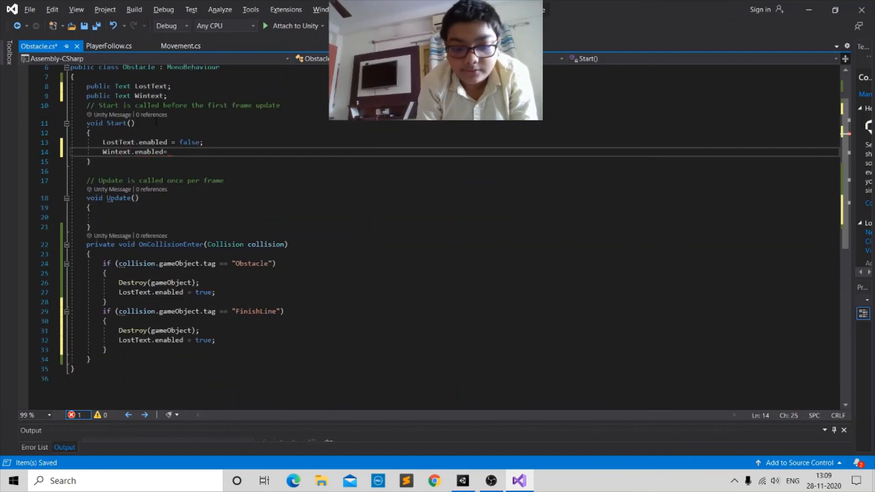
type("false;")
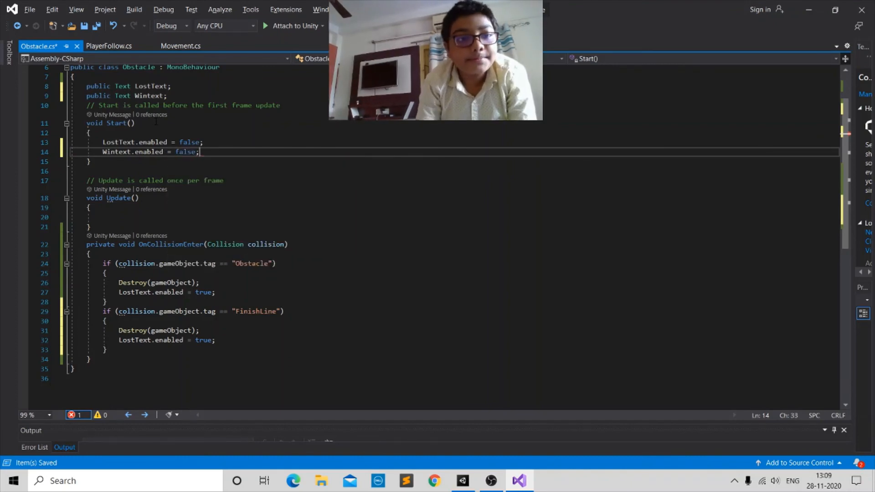
Replace LostText with Wintext in the FinishLine if block's enabled = true statement and save the script.
scroll(153, 127, "down", 3)
scroll(211, 321, "up", 2)
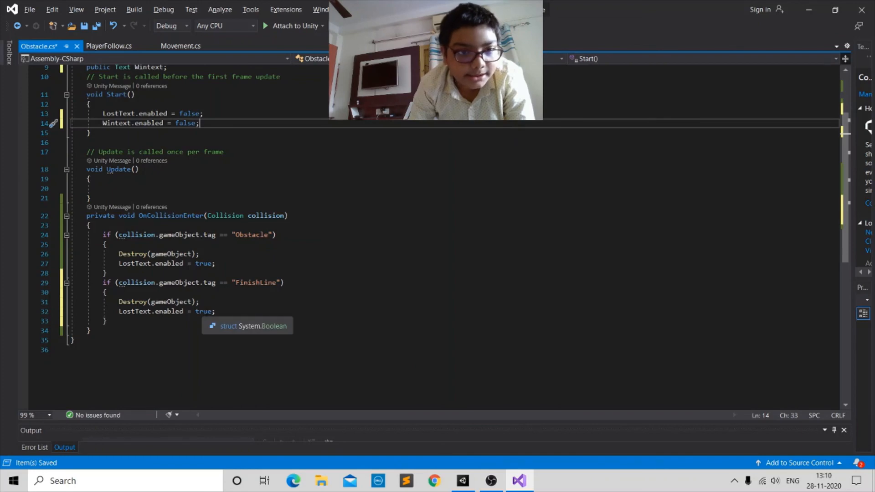
left_click_drag(219, 311, 168, 317)
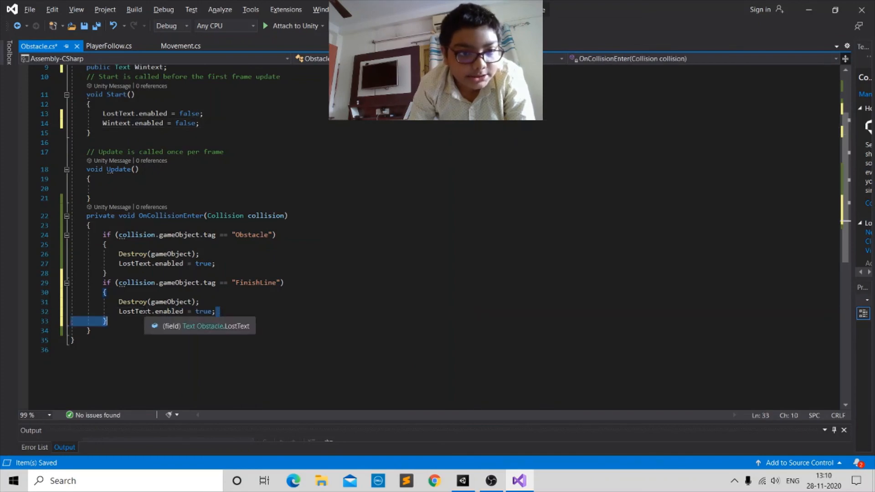
double_click(145, 313)
key("BackSpace")
type("Wi")
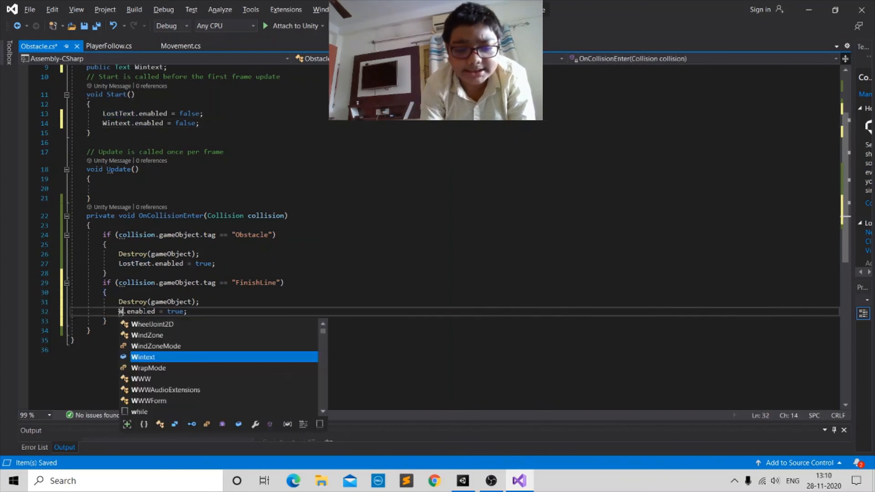
key("Tab")
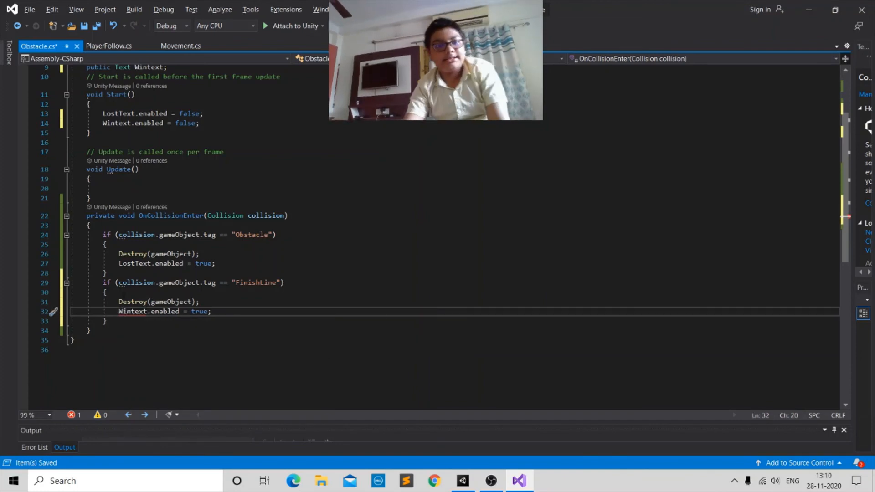
scroll(182, 302, "up", 2)
key("ctrl+s")
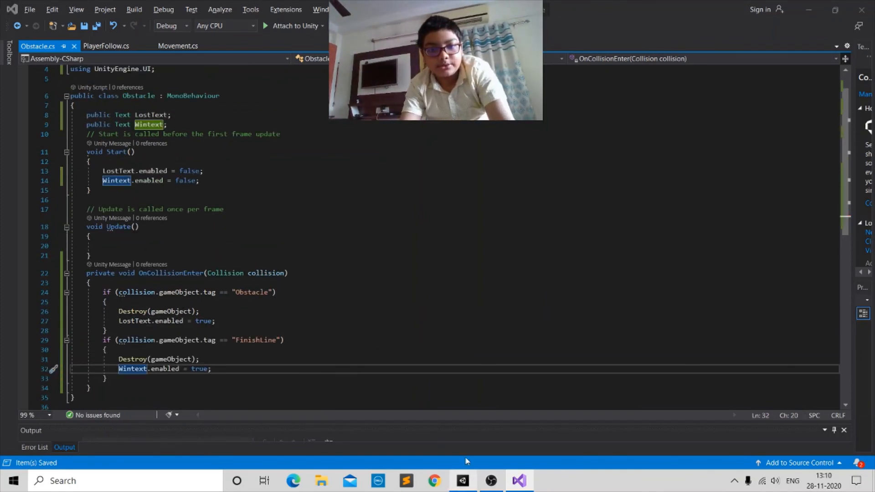
Switch to Unity and try to assign the finishLine object to the Wintext field of the Cube's Obstacle script.
left_click(472, 483)
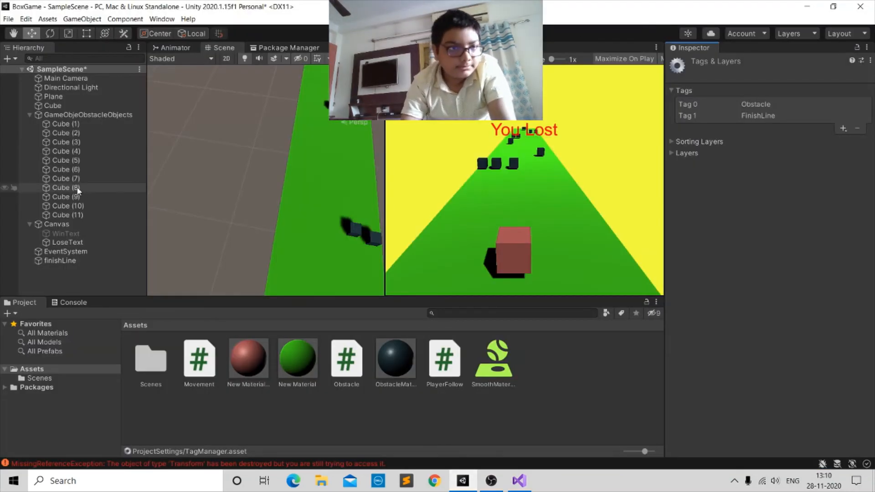
left_click(53, 106)
scroll(800, 341, "down", 6)
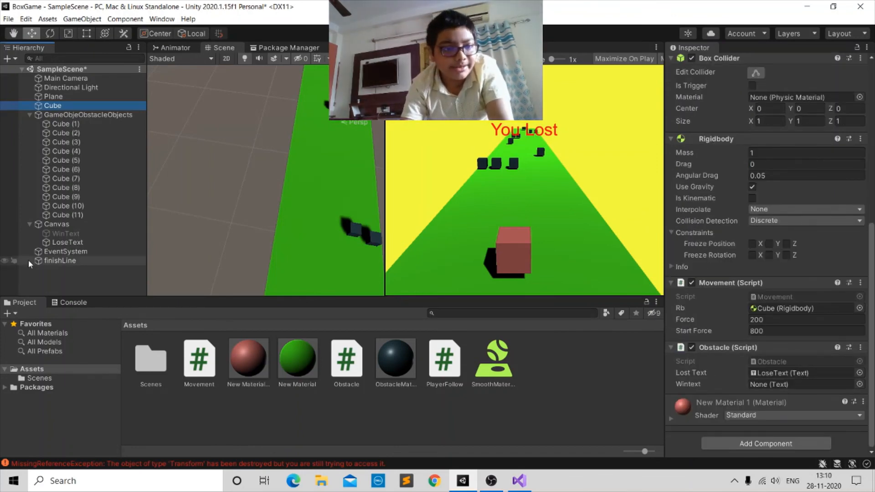
left_click_drag(73, 261, 723, 367)
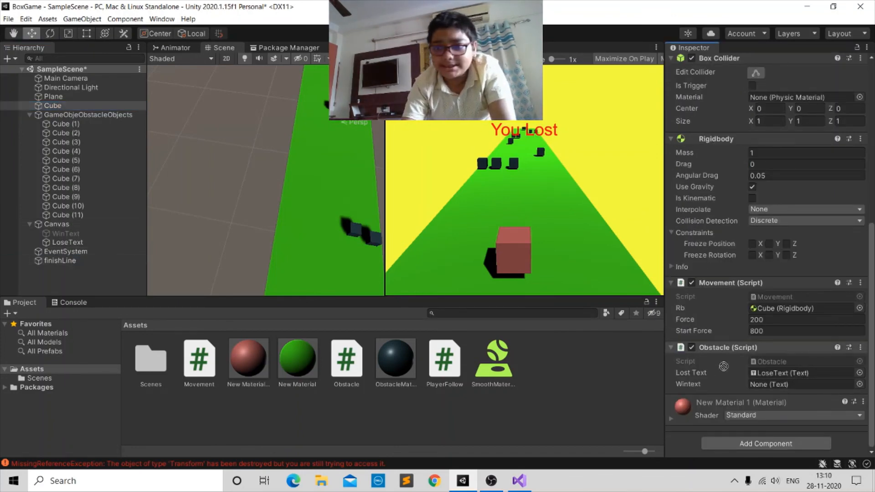
left_click(133, 261)
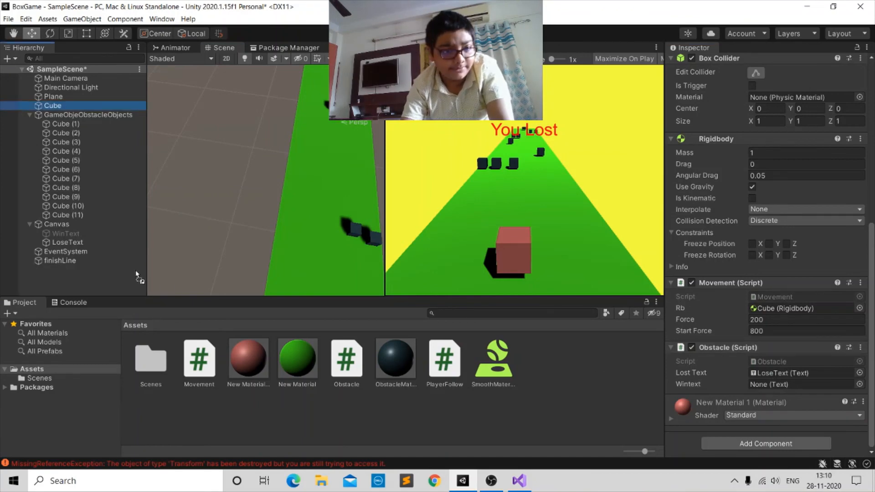
Activate the disabled WinText object under the Canvas.
left_click(24, 224)
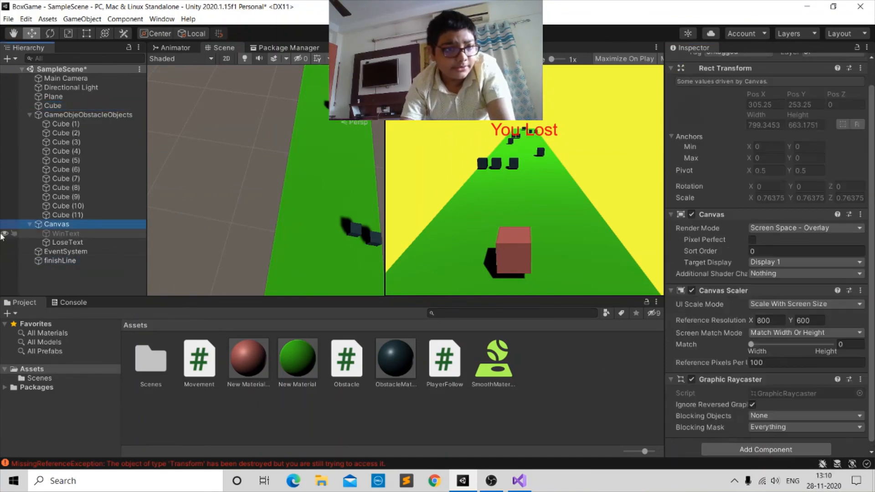
left_click(28, 233)
scroll(724, 69, "up", 2)
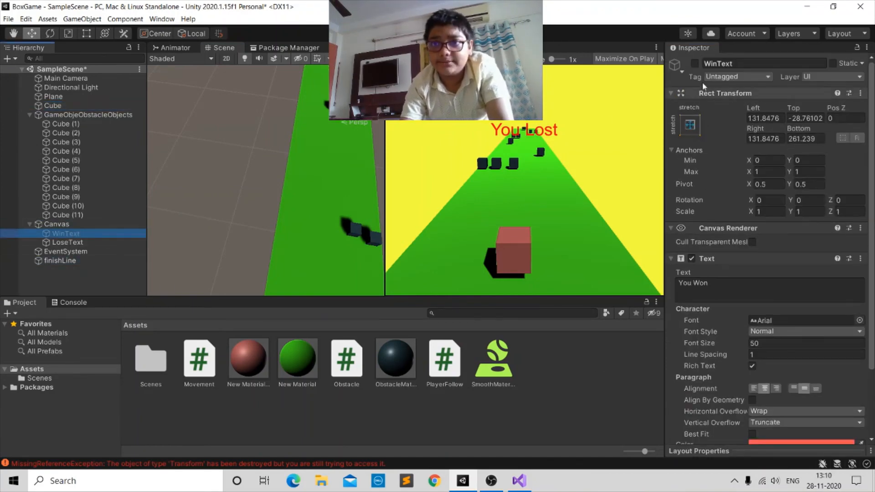
left_click(695, 63)
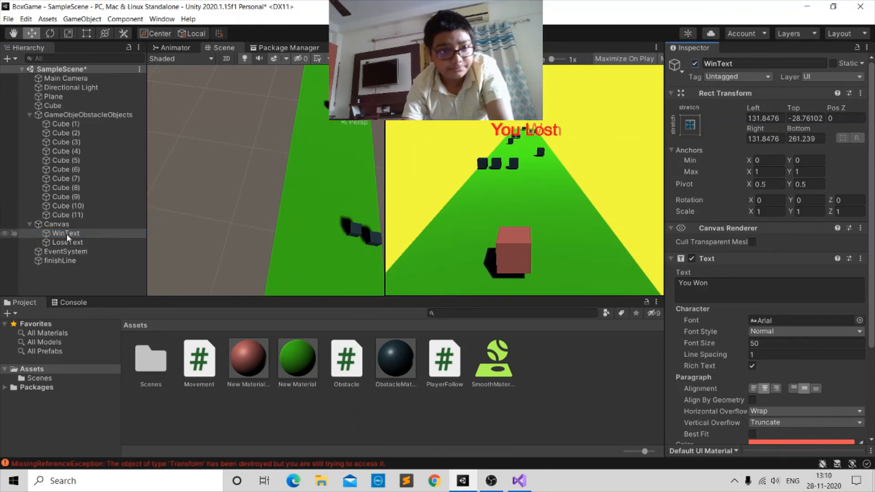
scroll(727, 254, "down", 3)
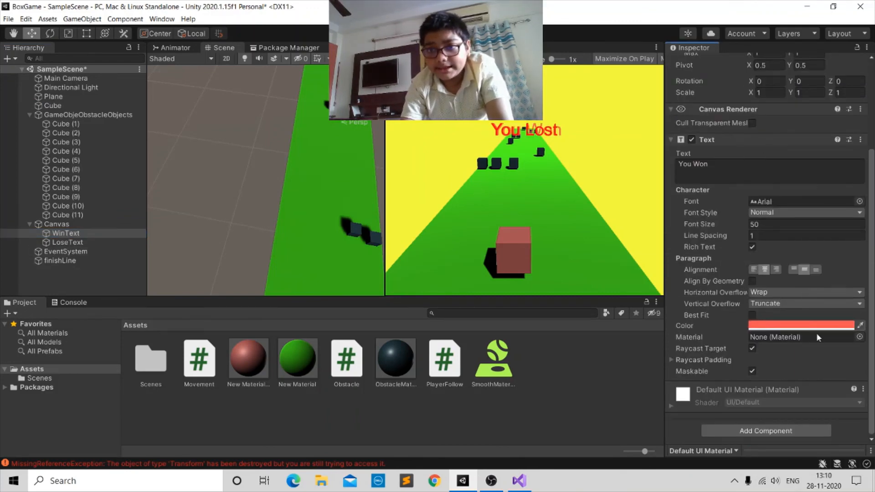
Assign the WinText object to the Wintext field of the Cube's Obstacle script.
left_click(53, 105)
scroll(801, 394, "down", 5)
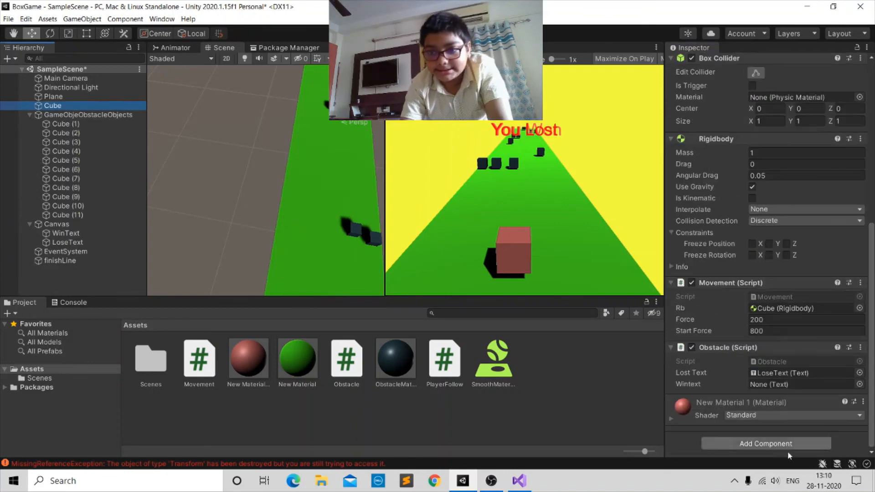
left_click_drag(72, 234, 298, 304)
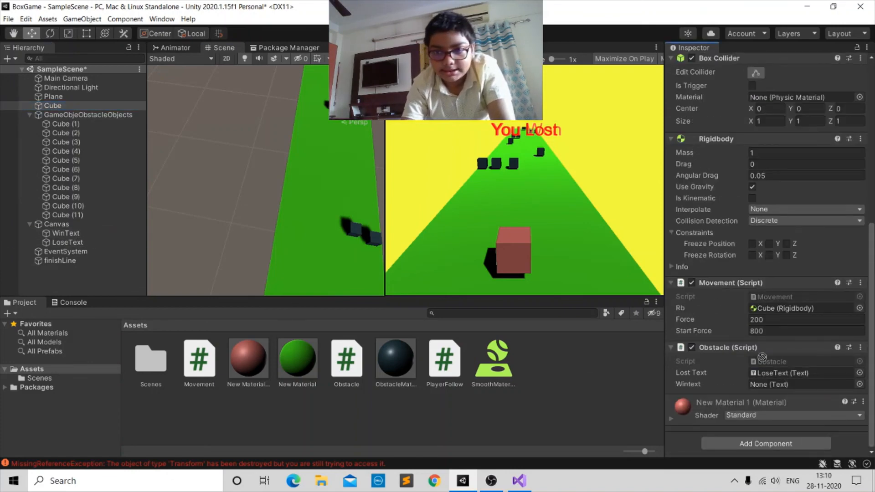
left_click_drag(762, 357, 785, 386)
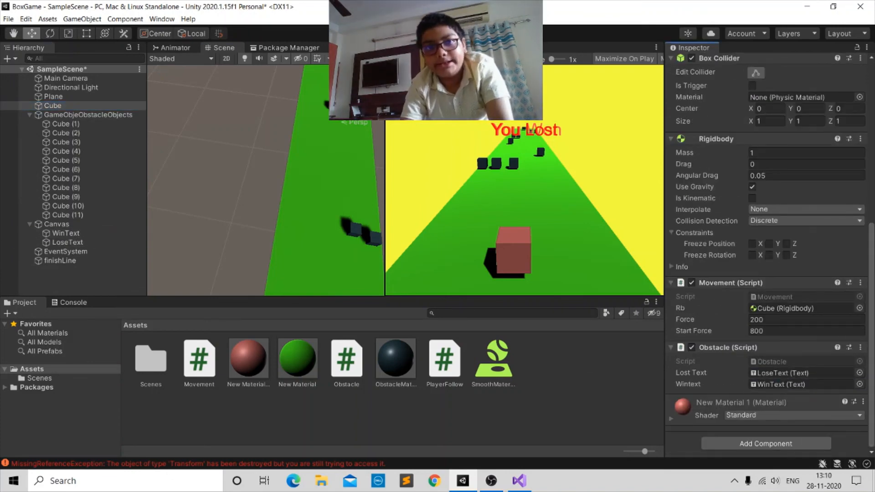
Run two short play tests of the game, steering the cube among the obstacles, and stop play mode after each.
key("ctrl+p")
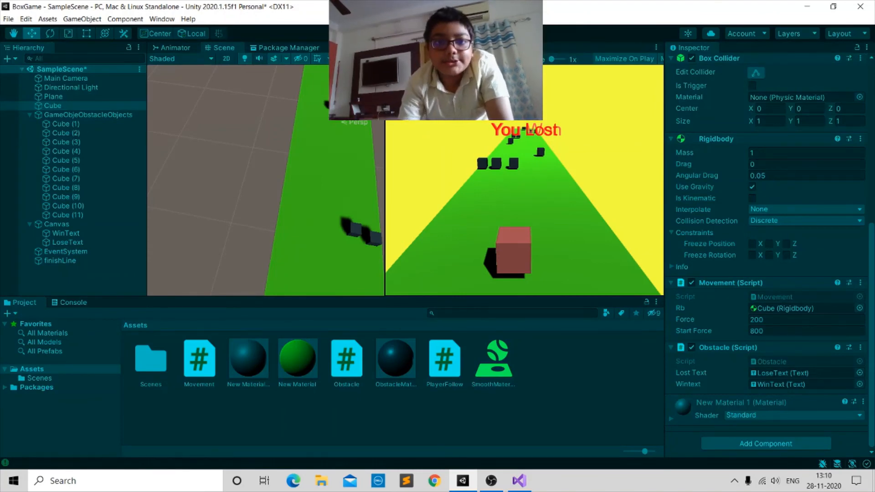
key("Right")
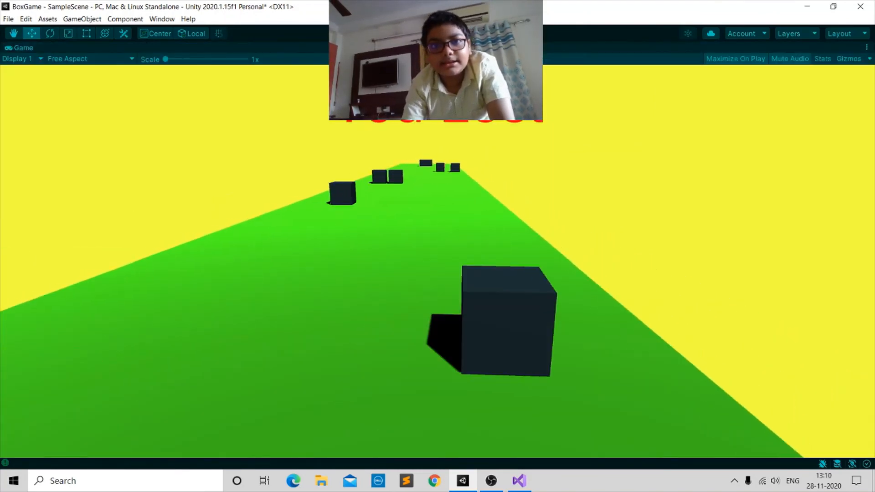
key("ctrl+p")
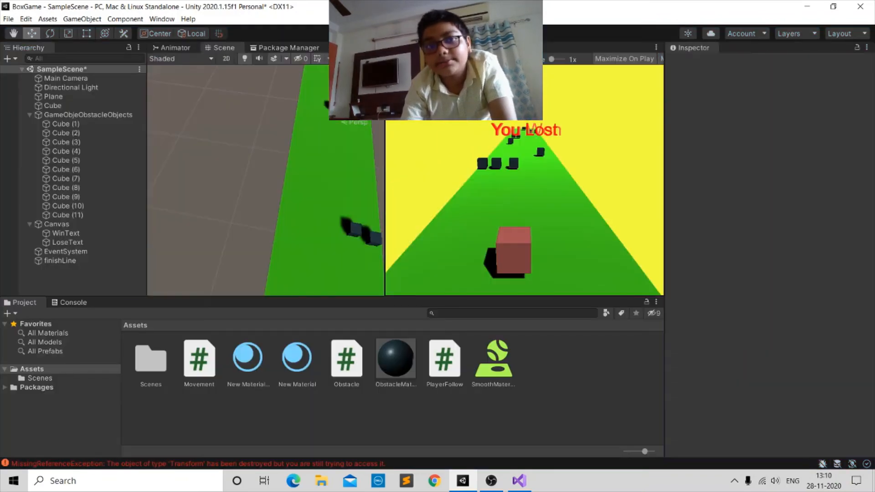
key("ctrl+p")
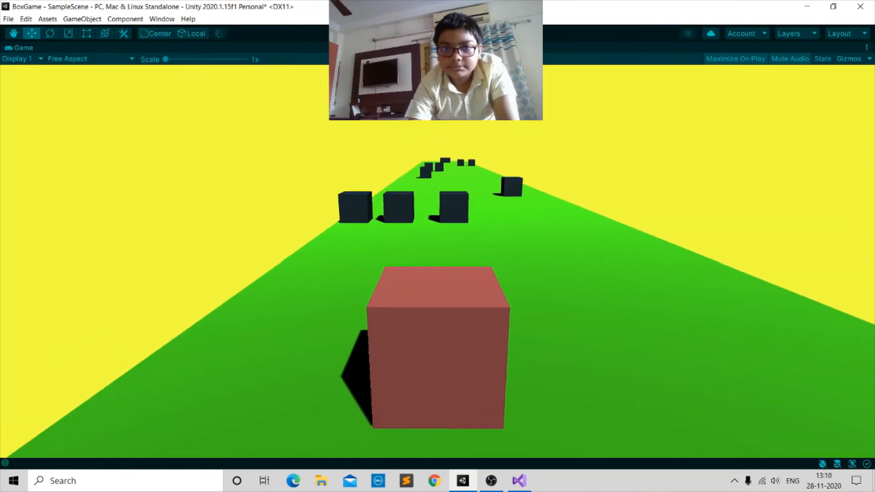
key("ctrl+p")
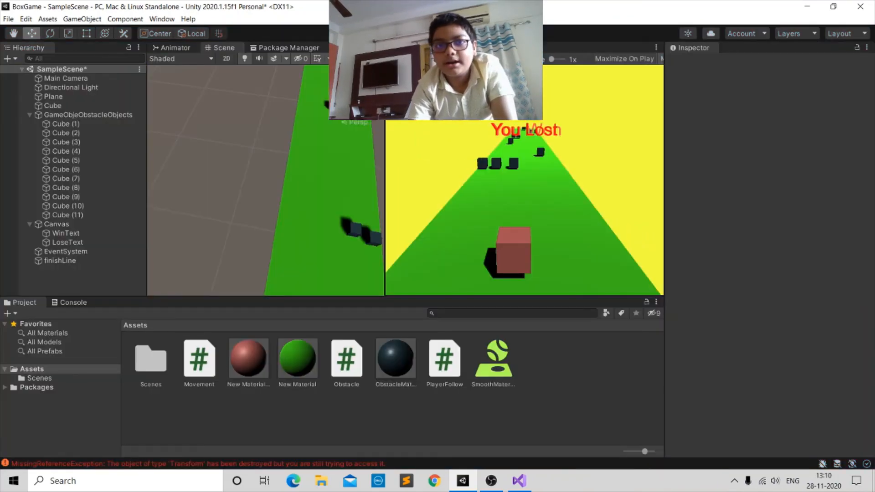
Play the game again, steering the cube past all the obstacles to the finish line at the plane's far end.
key("ctrl+p")
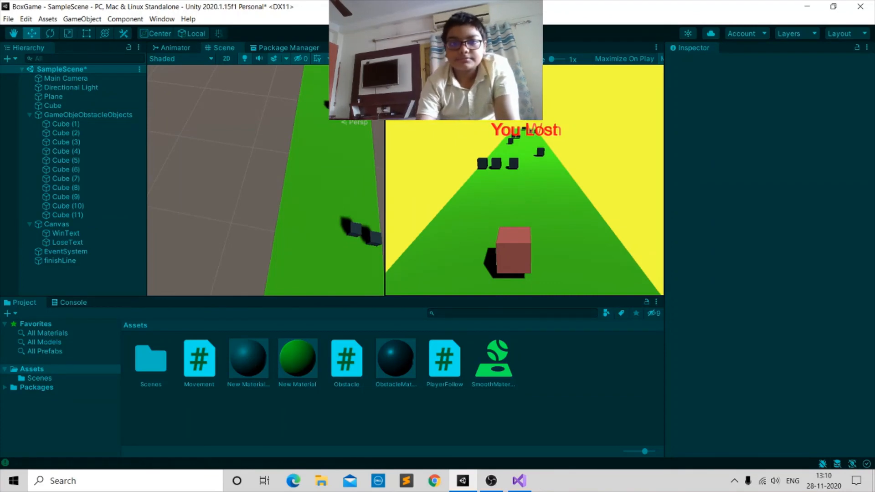
key("Right")
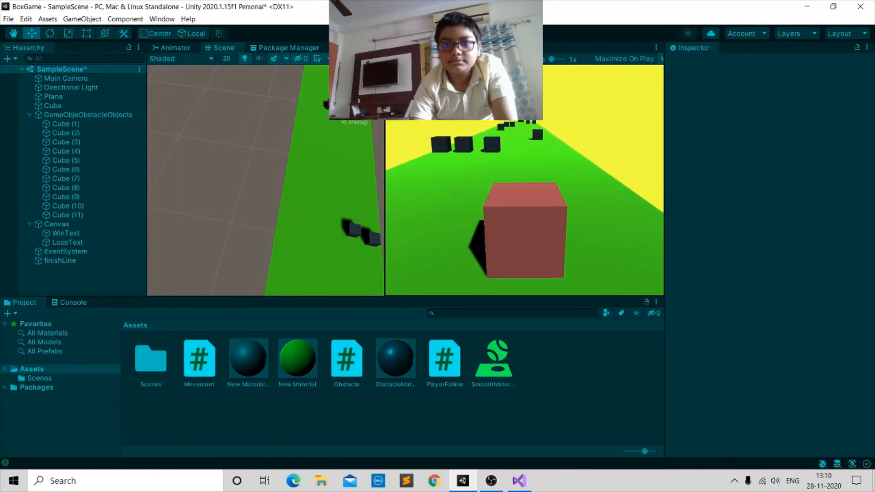
key("Left")
key("Right")
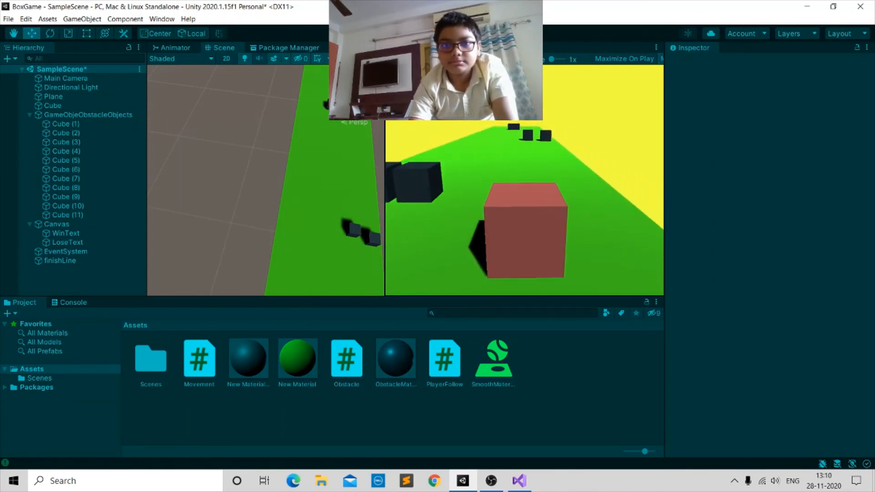
key("Left")
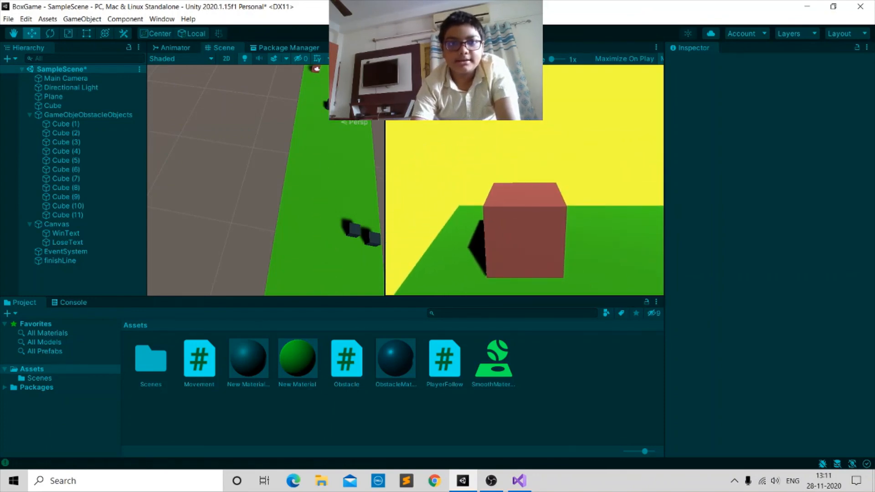
key("Right")
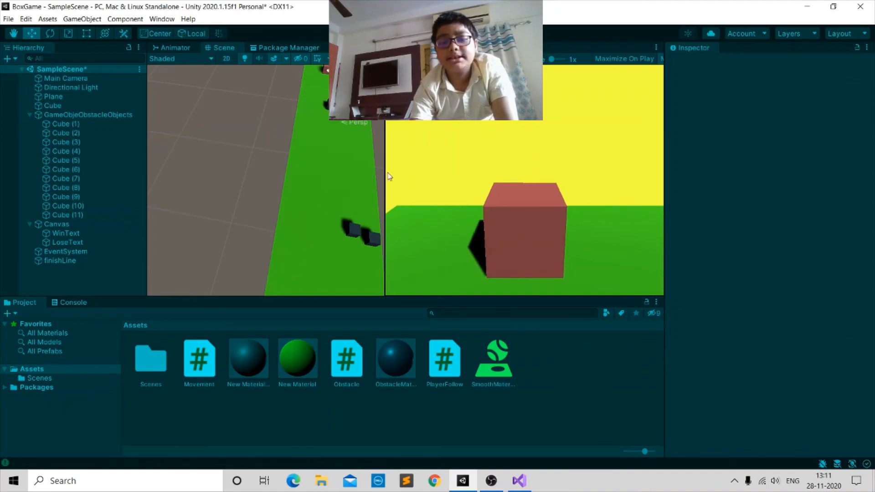
Stop the play test and check the settings of the WinText and Cube objects and the obstacle track.
left_click(420, 33)
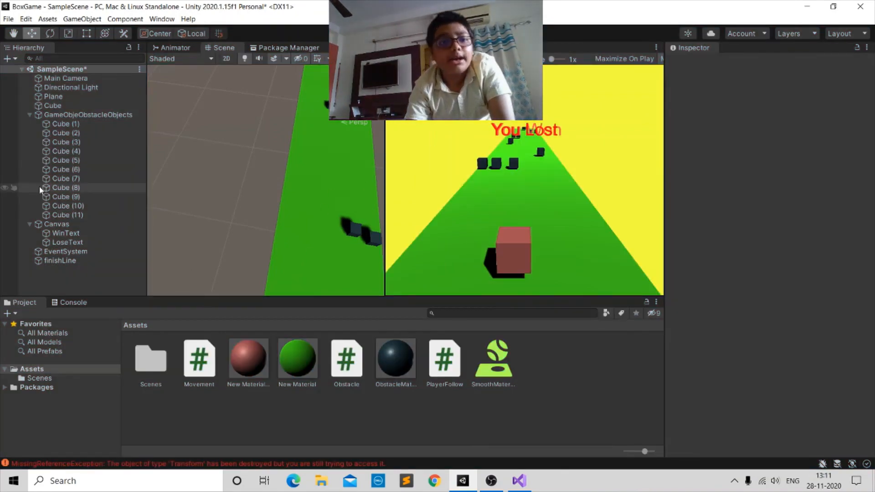
left_click(89, 232)
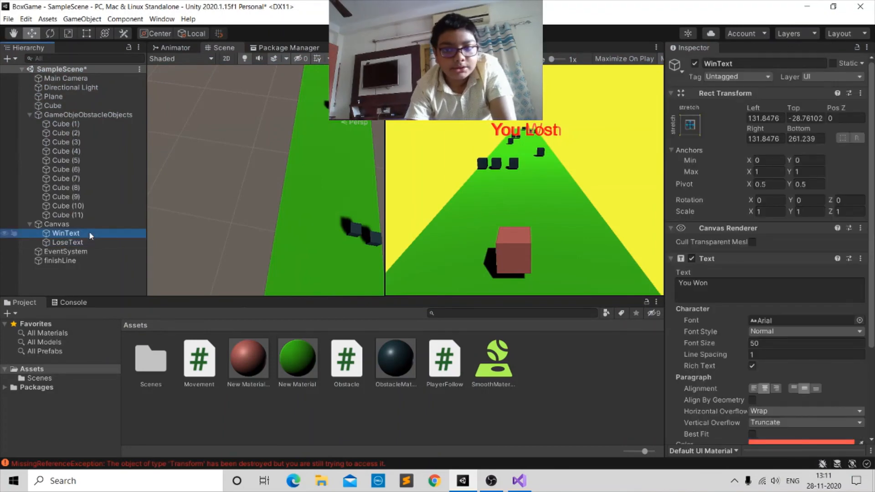
left_click(57, 105)
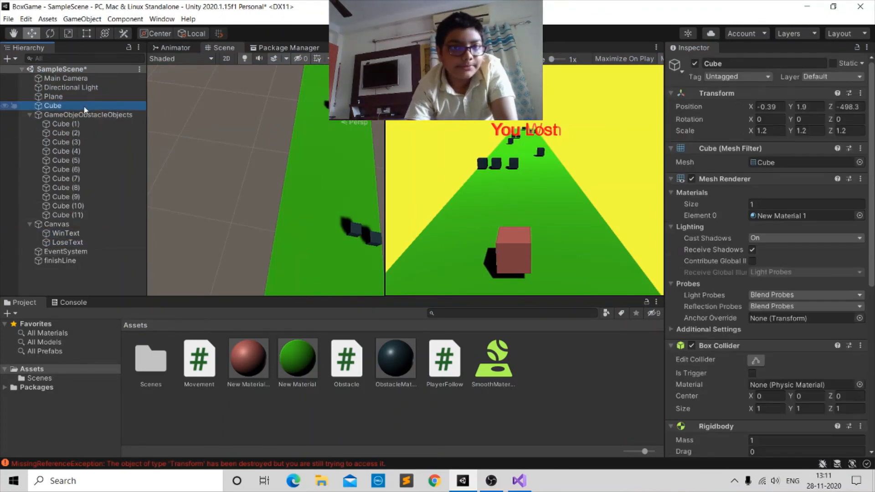
key("f")
middle_click_drag(296, 103, 248, 230)
scroll(261, 101, "down", 8)
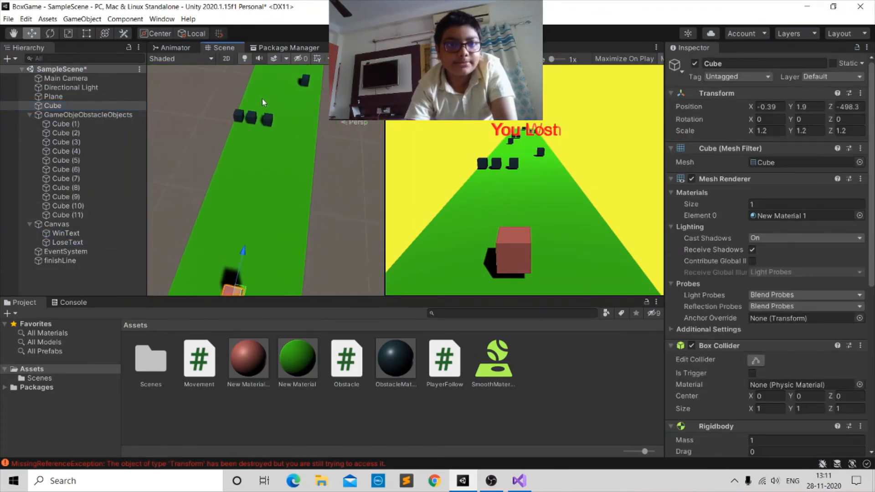
middle_click_drag(262, 99, 199, 330)
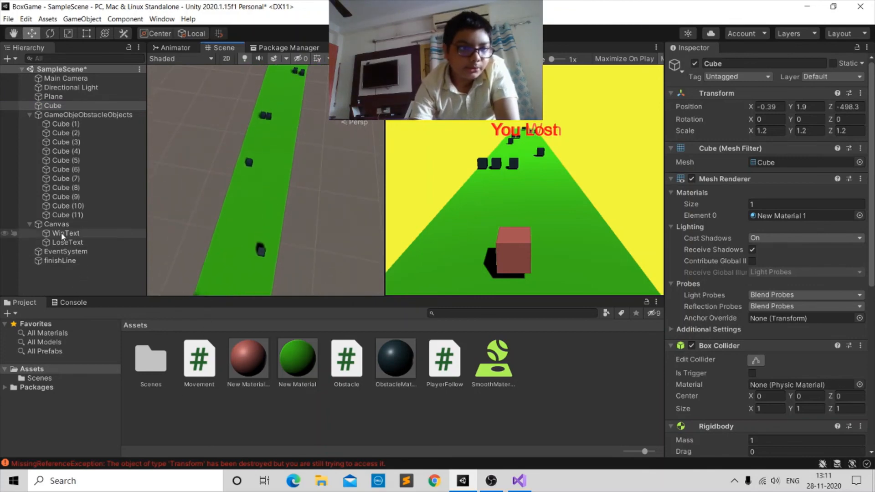
Assign the FinishLine tag to the finishLine object and compare it with the tag name in the Obstacle script.
double_click(70, 261)
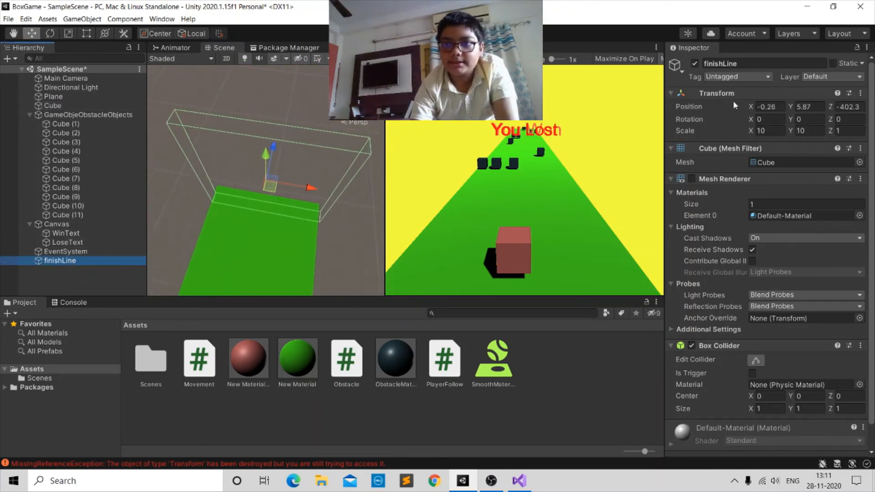
left_click(736, 77)
left_click(732, 174)
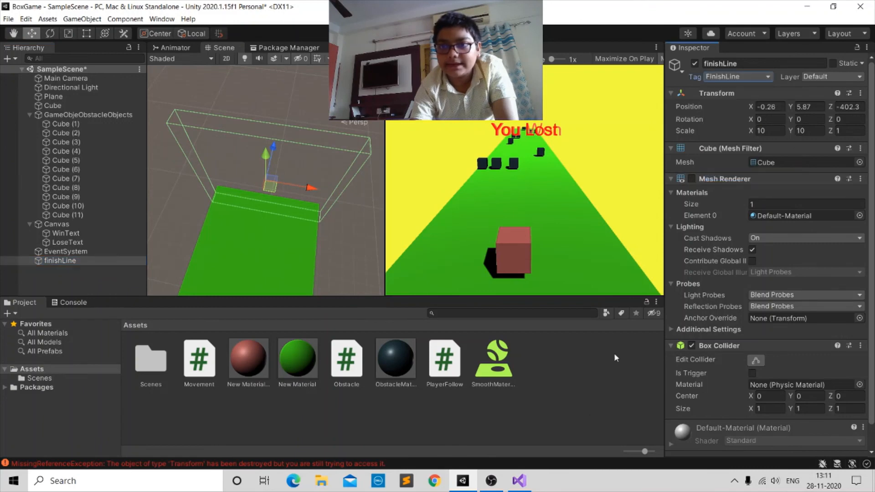
left_click(519, 482)
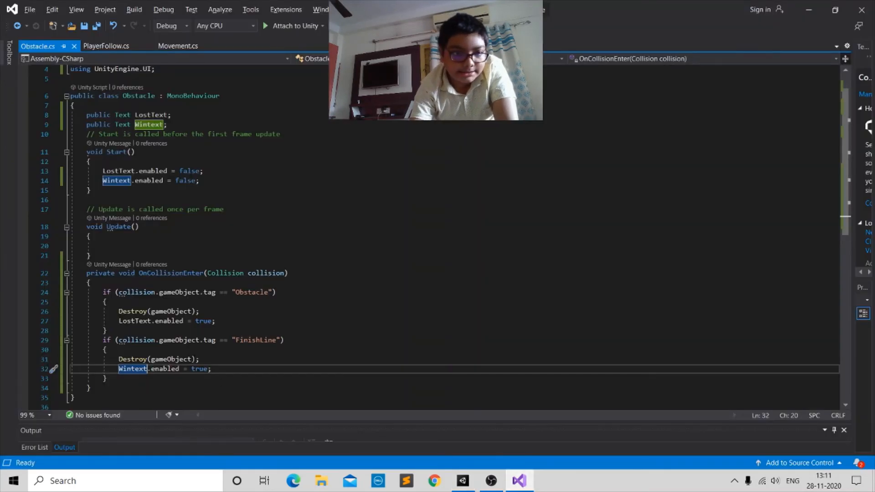
left_click(464, 480)
Play the game again, taking the cube past the obstacles into the finish line.
scroll(340, 174, "down", 2)
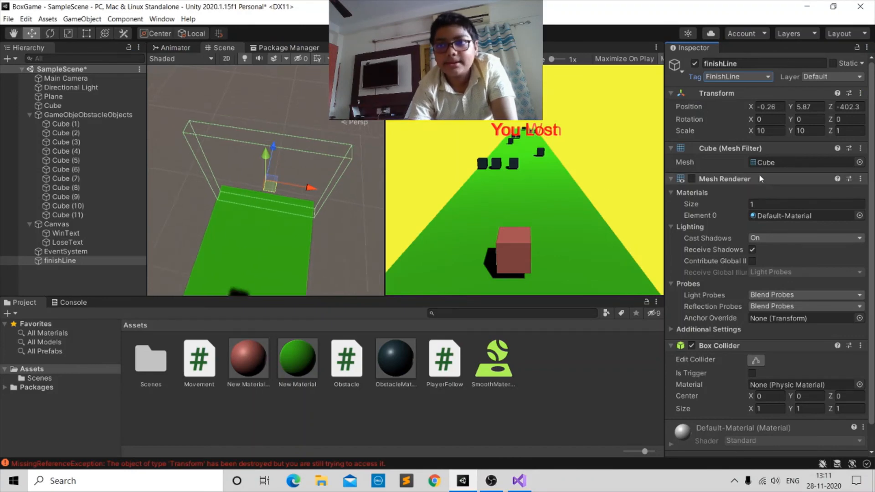
scroll(358, 101, "up", 1)
key("ctrl+p")
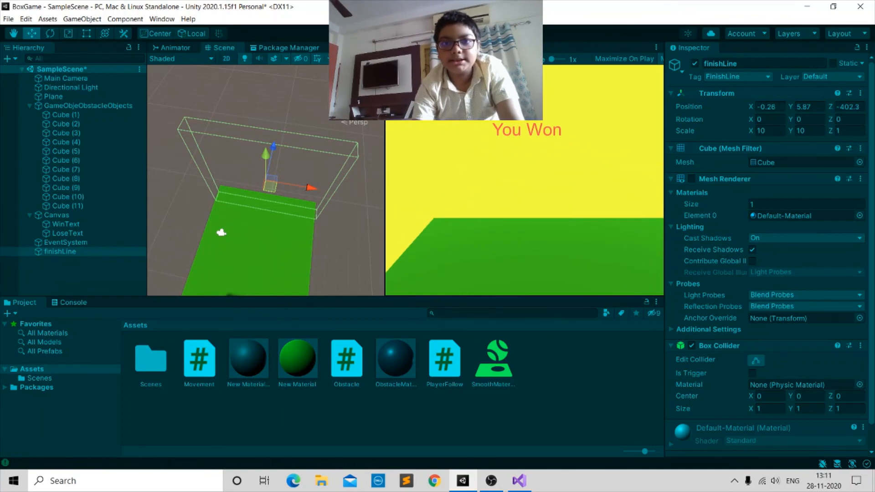
Examine the full length of the plane in the Scene view, from the finish line back past all the obstacles.
scroll(347, 240, "down", 6)
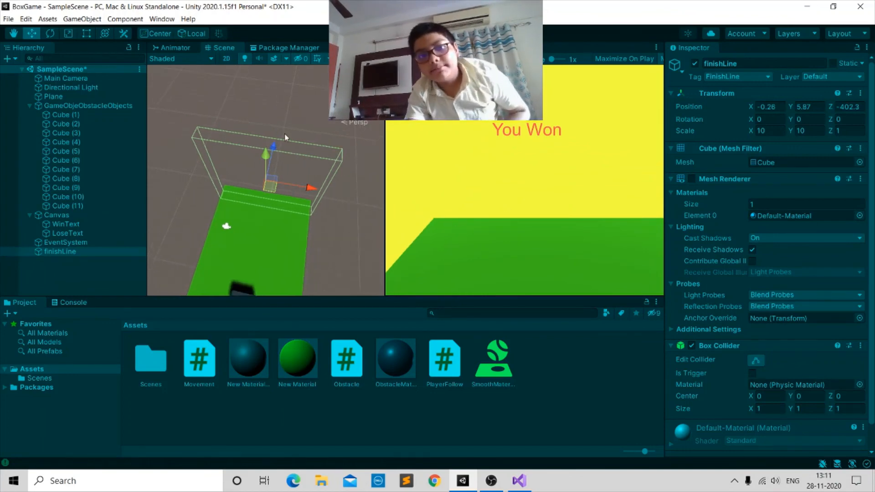
mouse_move(283, 133)
middle_mouse_down()
mouse_move(283, 148)
mouse_move(282, 136)
middle_mouse_up()
scroll(285, 171, "up", 2)
middle_click_drag(286, 172, 261, 103)
scroll(319, 182, "down", 5)
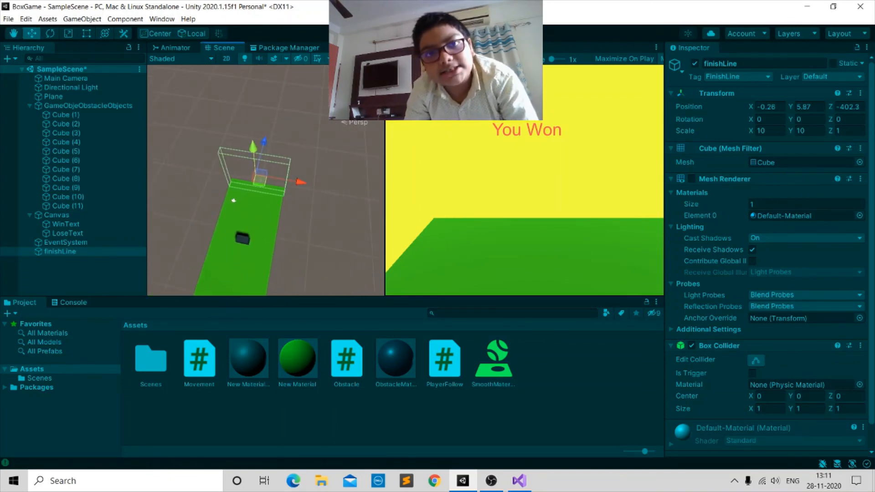
middle_click_drag(162, 287, 244, 56)
scroll(246, 136, "down", 10)
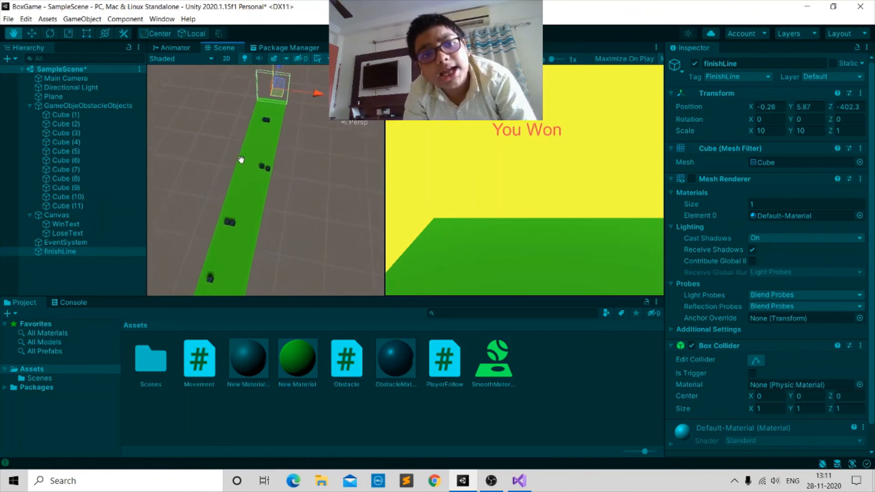
middle_click_drag(239, 151, 236, 114)
scroll(252, 124, "down", 8)
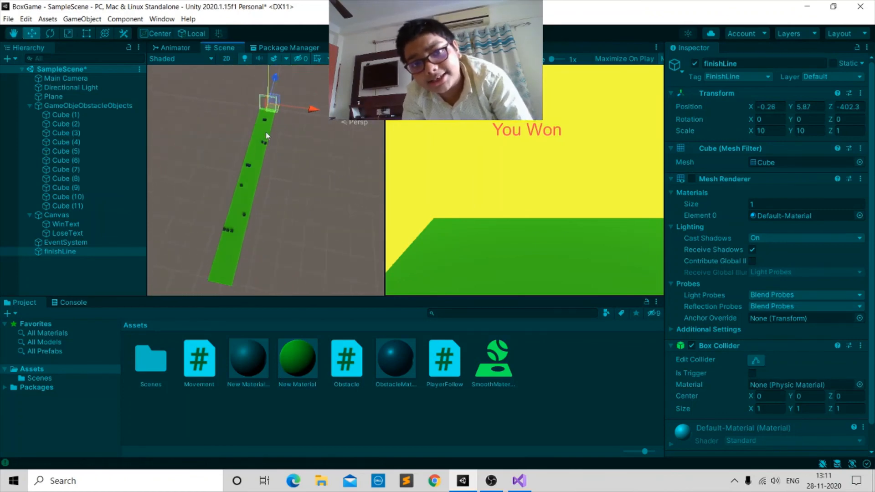